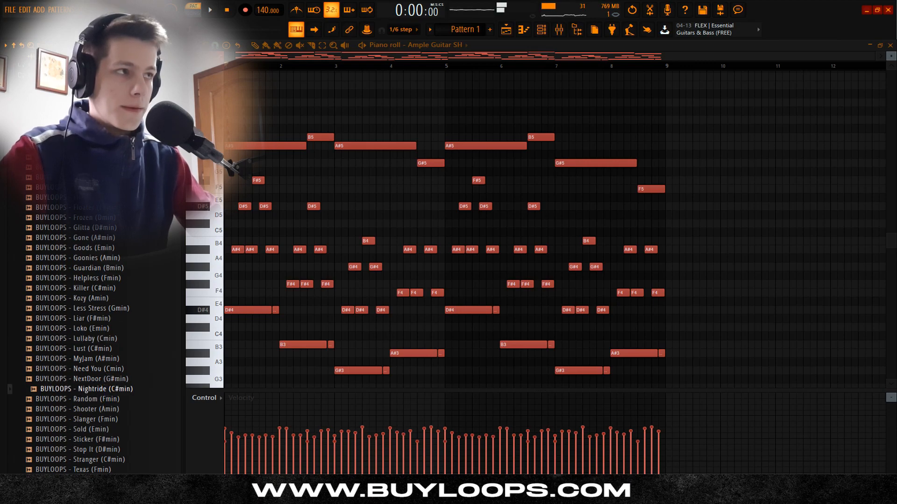
Step: Browse the BUYLOOPS kit from its audio loops to its list of MIDI loop files
click(89, 122)
click(88, 122)
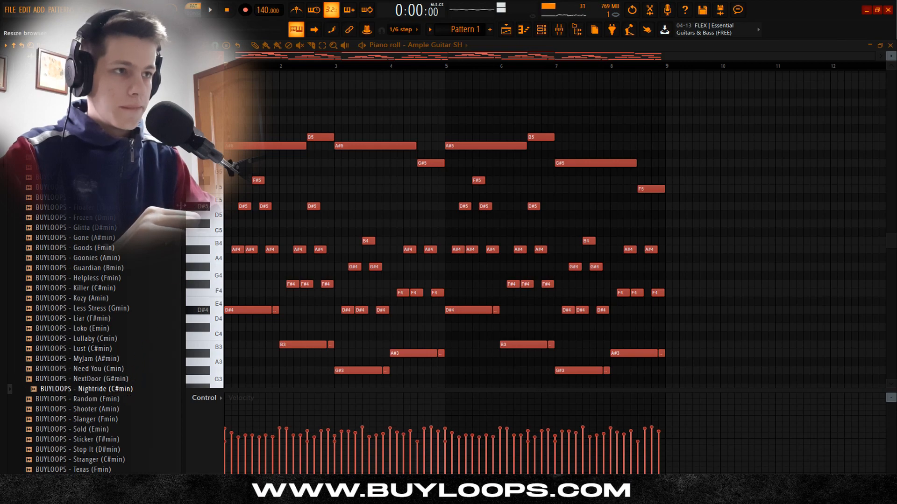
click(60, 89)
click(60, 97)
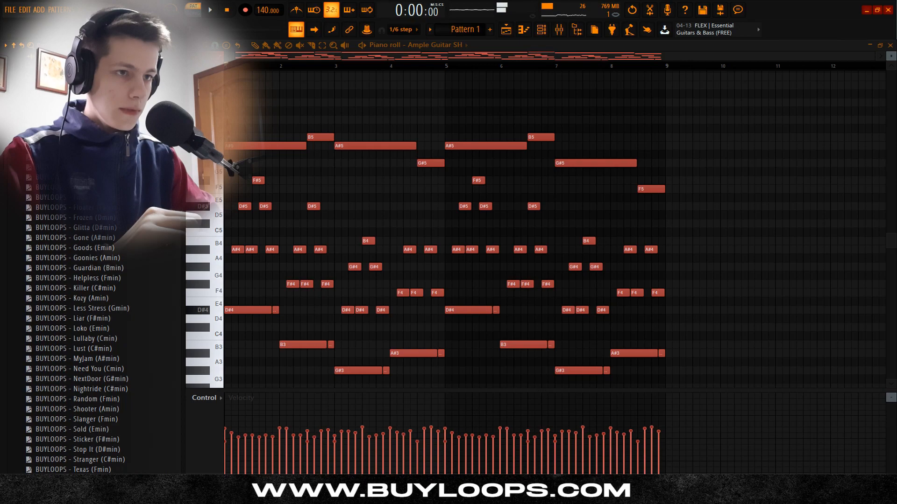
scroll(87, 334, down, 4)
scroll(75, 315, up, 4)
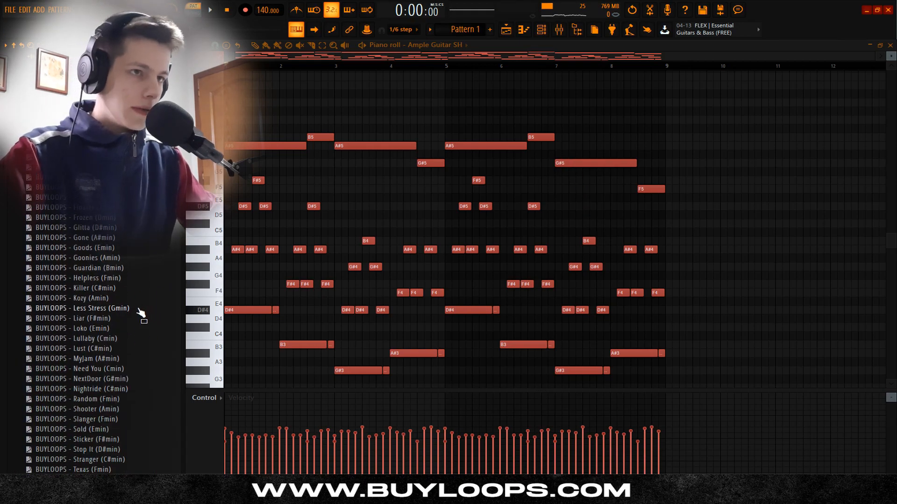
Step: Play the Ample Guitar SH pattern and review its ValhallaVintageVerb effect on mixer Insert 1
click(560, 29)
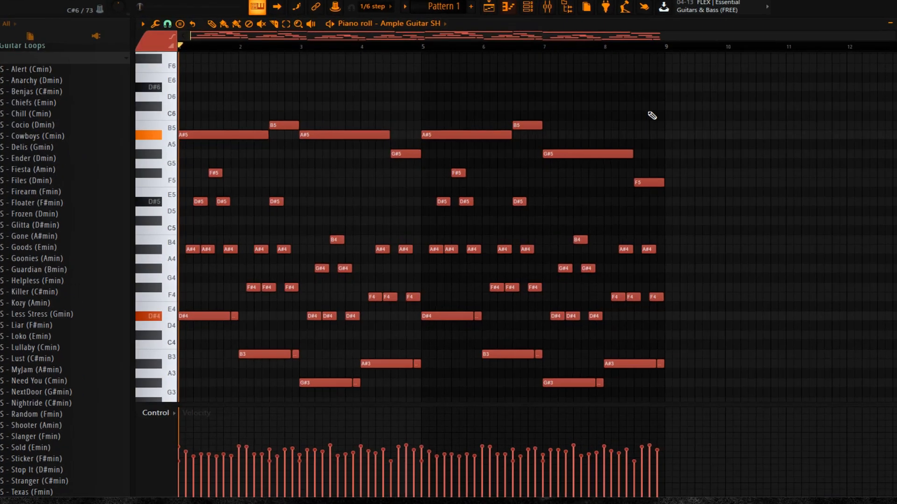
key(space)
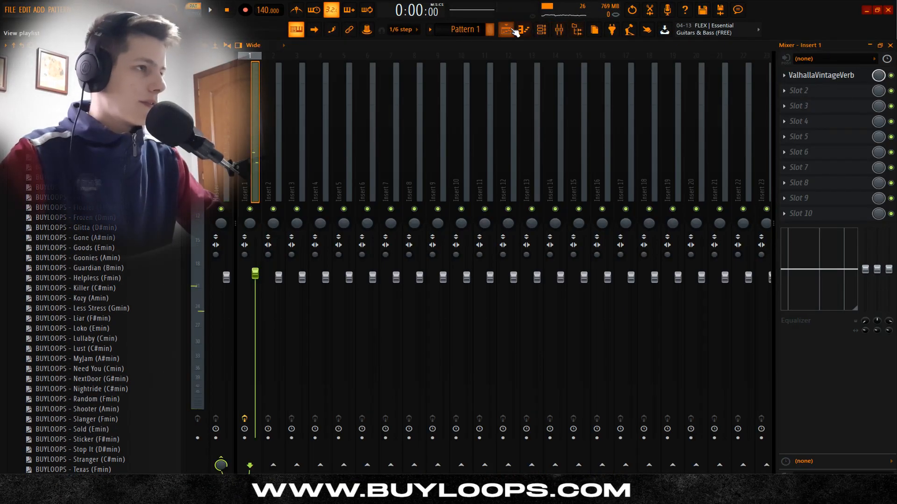
click(524, 31)
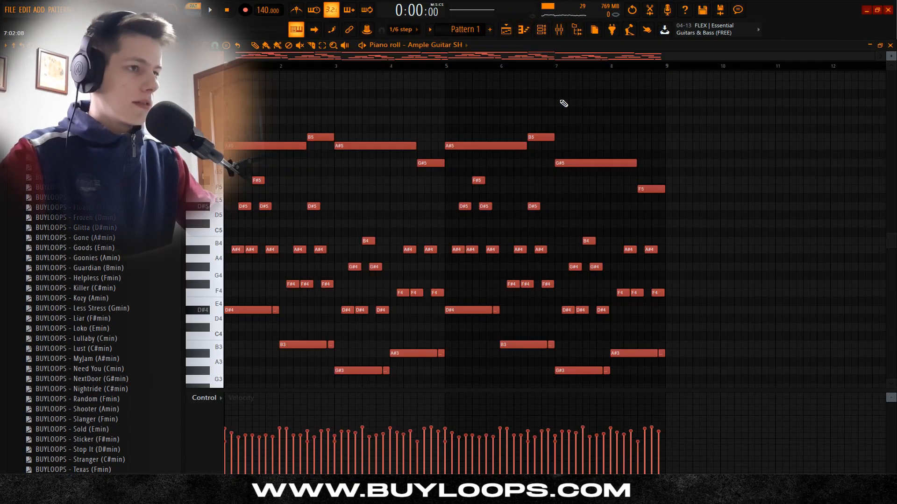
key(space)
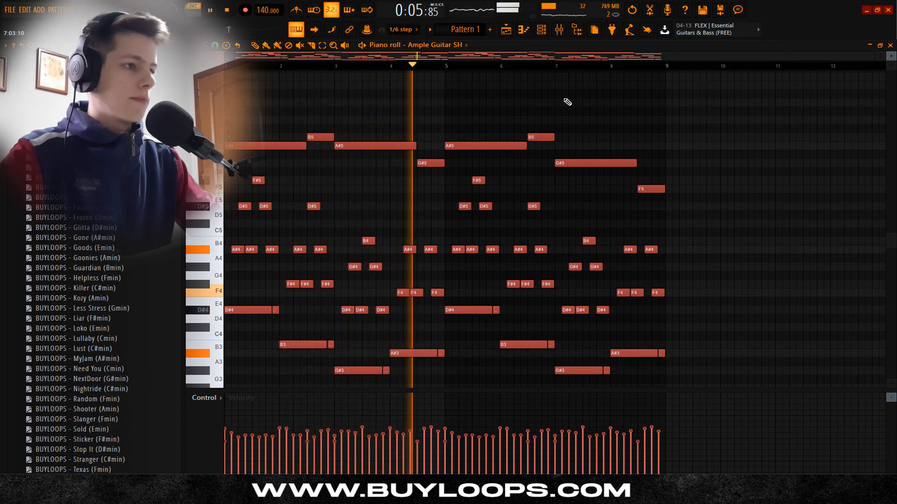
key(space)
Step: Load Fruity Parametric EQ 2 into the second effect slot of mixer Insert 1
click(546, 30)
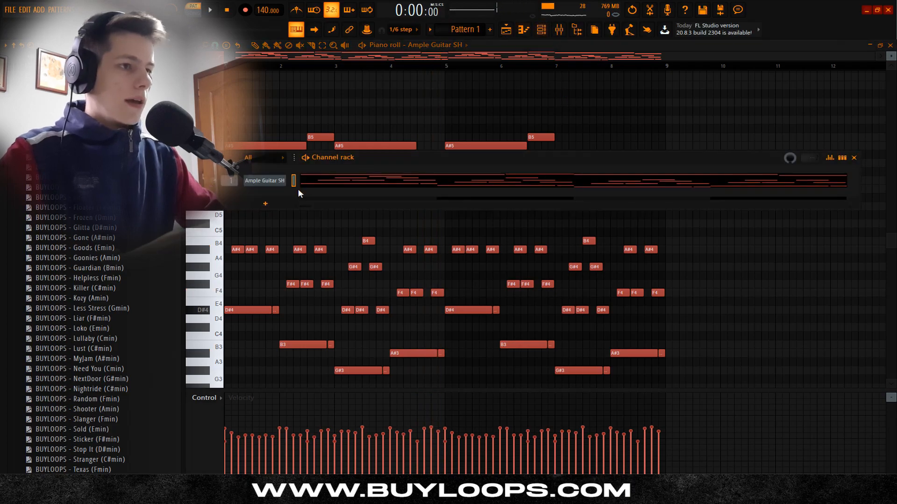
click(560, 31)
click(851, 95)
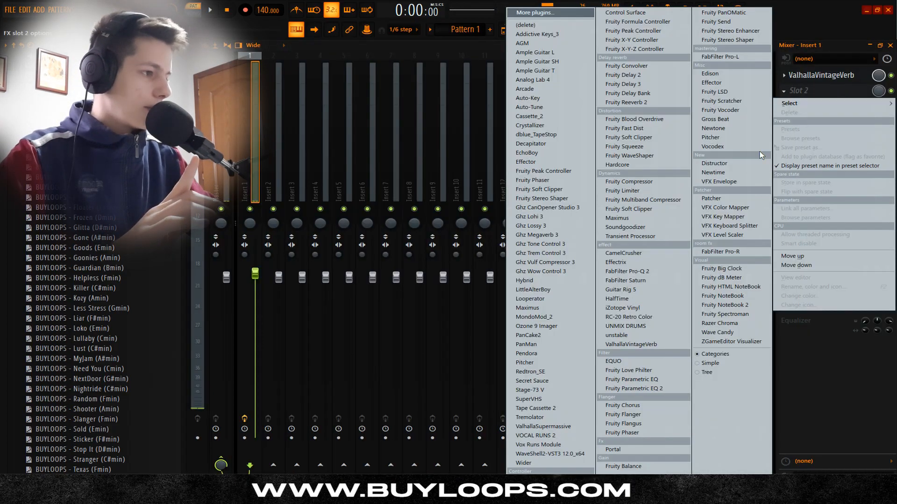
click(626, 389)
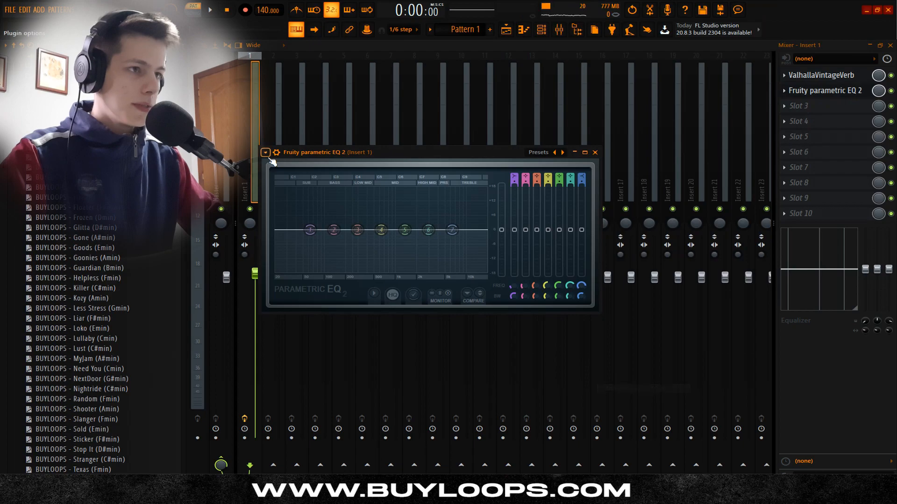
Step: Apply the 20Hz + 18kHz cut preset to the guitar EQ and raise the low cut to about 200 Hz
click(265, 153)
mouse_move(289, 158)
click(412, 185)
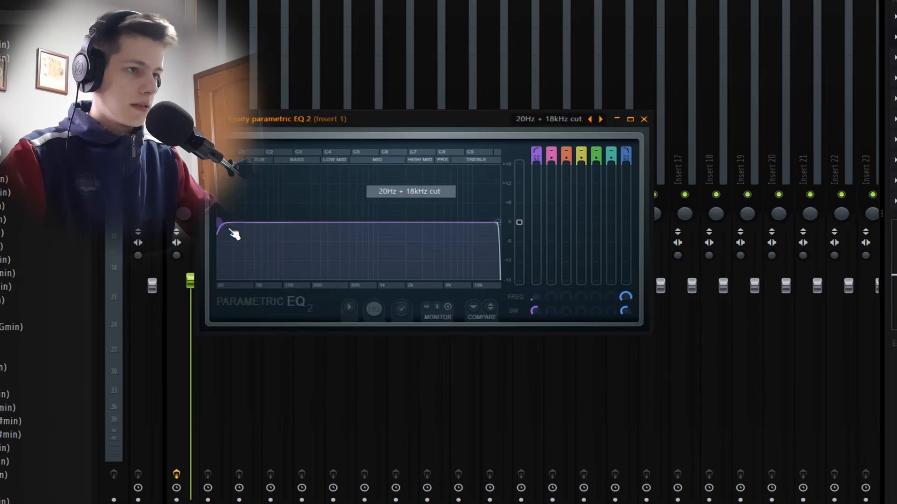
drag(231, 231, 318, 223)
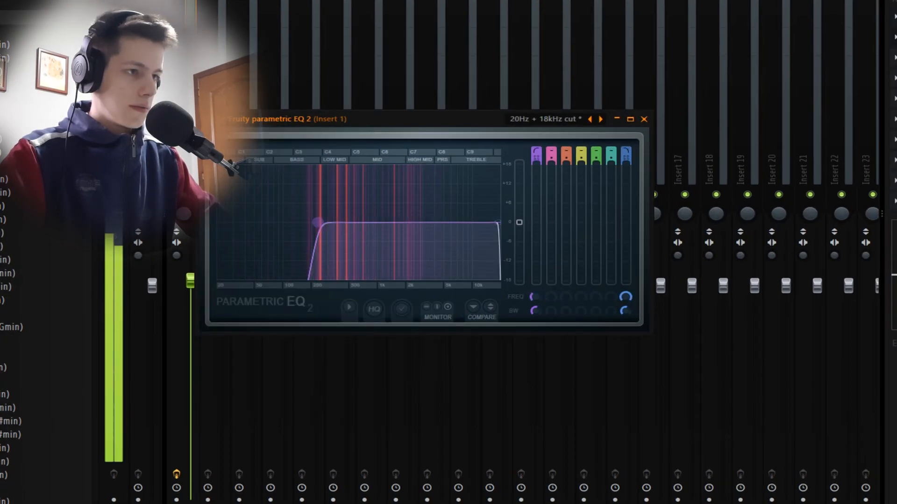
click(644, 118)
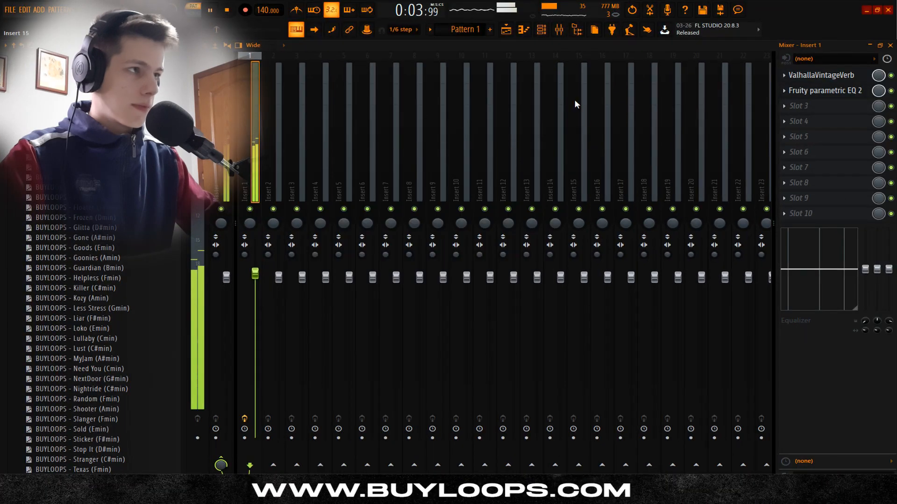
key(space)
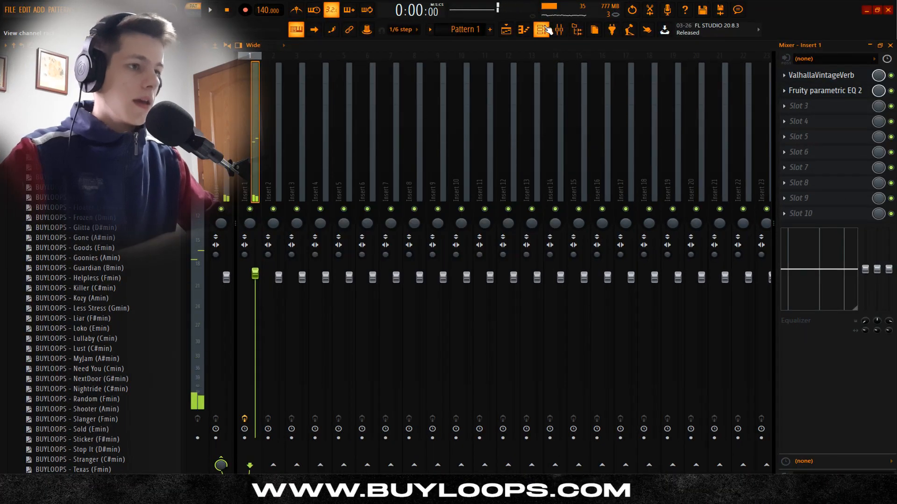
Step: Add a FLEX instrument channel, filter its presets by the Bass type and load Electric Pick Bass
click(542, 30)
click(271, 204)
click(401, 210)
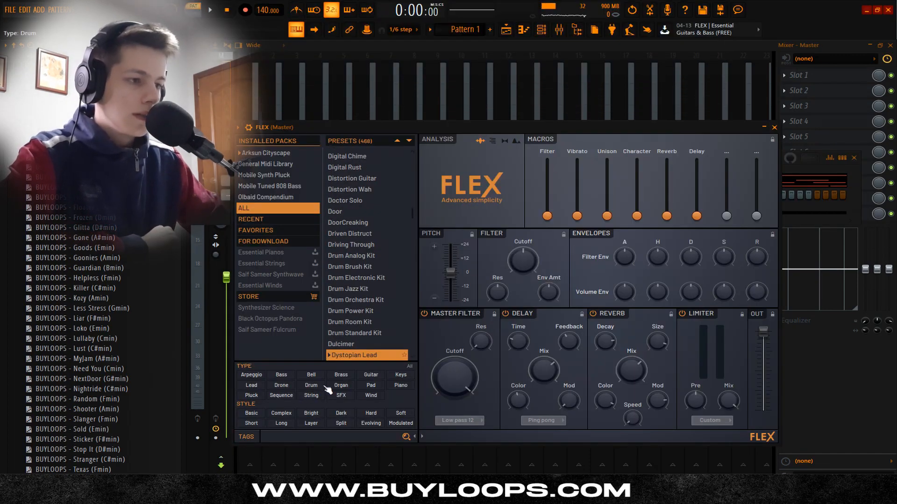
click(281, 378)
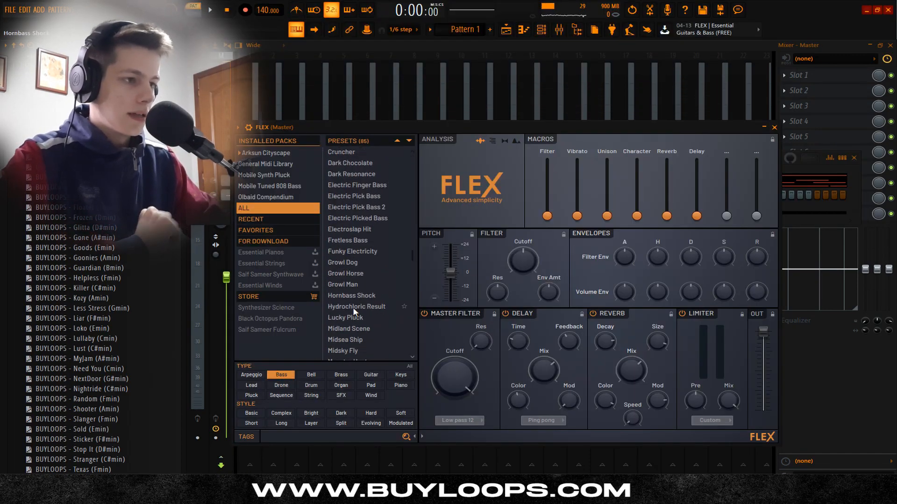
scroll(352, 307, up, 5)
click(366, 315)
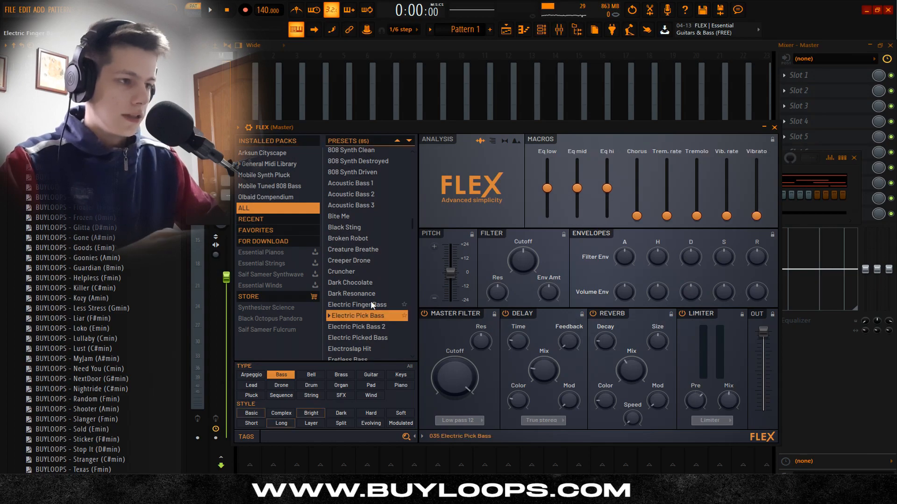
Step: Copy the lowest root notes of the Ample Guitar SH pattern into the FLEX channel's piano roll
click(213, 206)
right_click(272, 195)
click(304, 196)
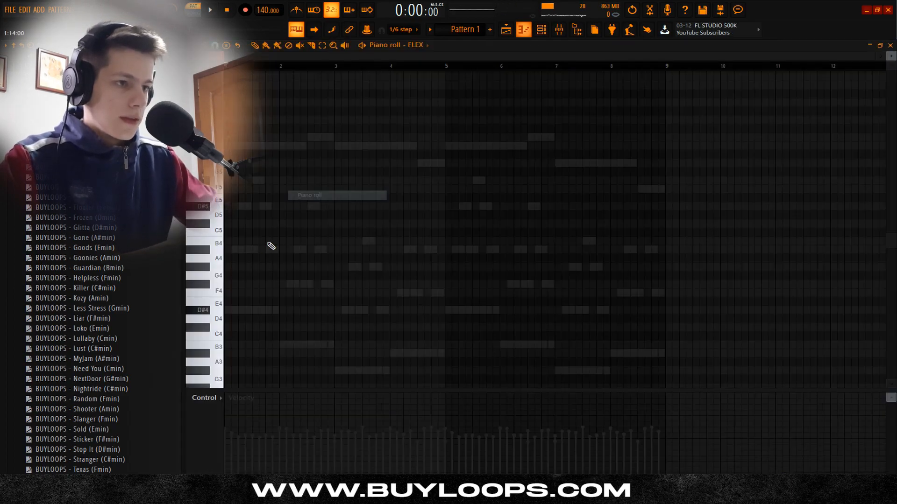
double_click(243, 232)
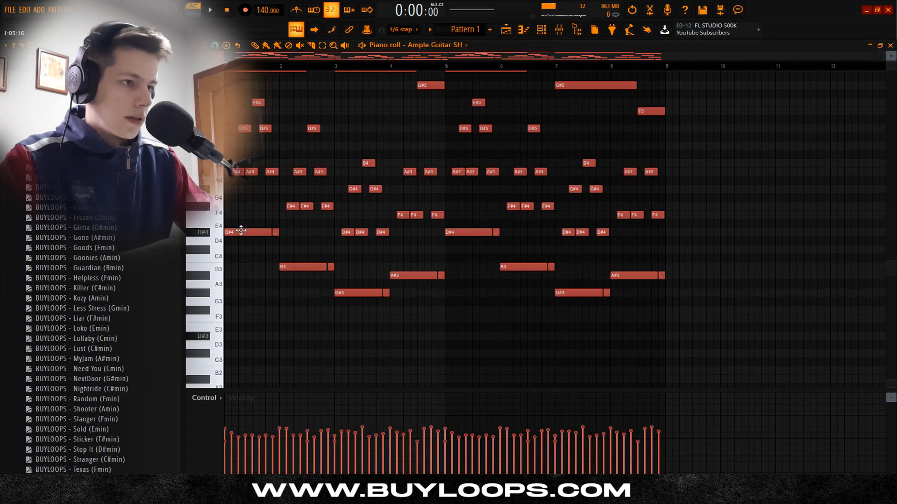
drag(726, 349, 215, 238)
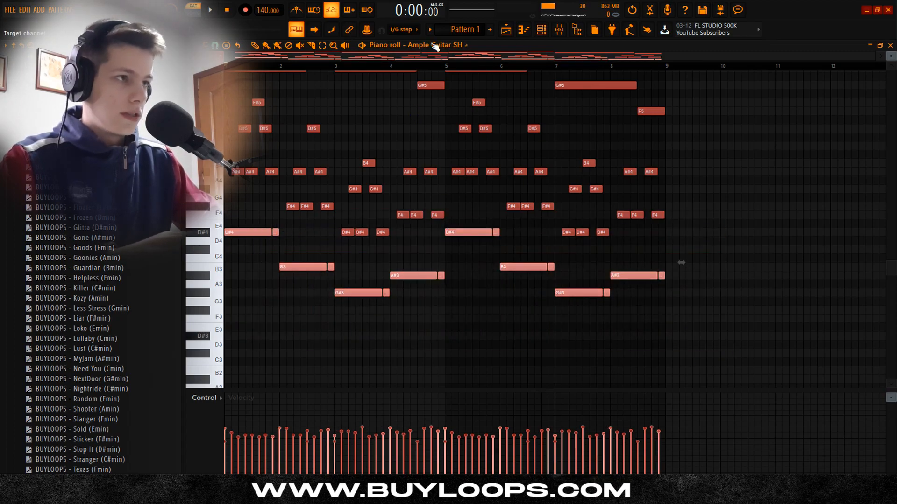
click(434, 46)
click(433, 75)
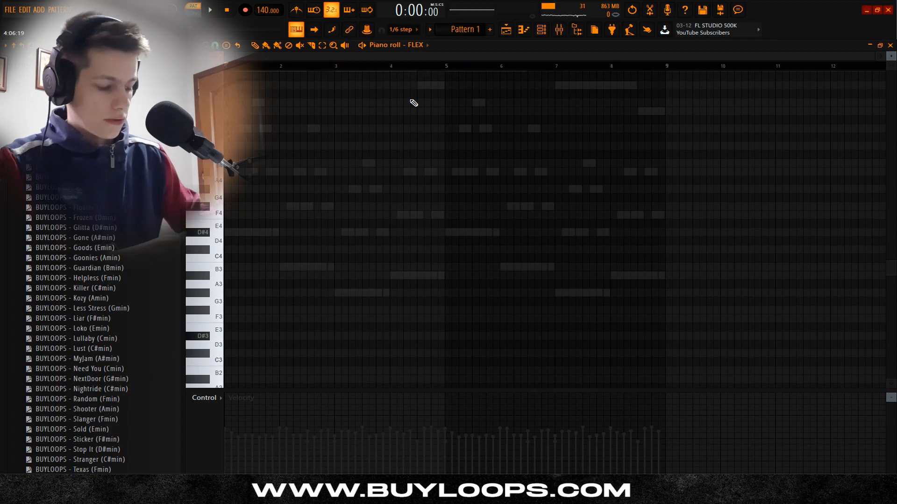
key(ctrl+v)
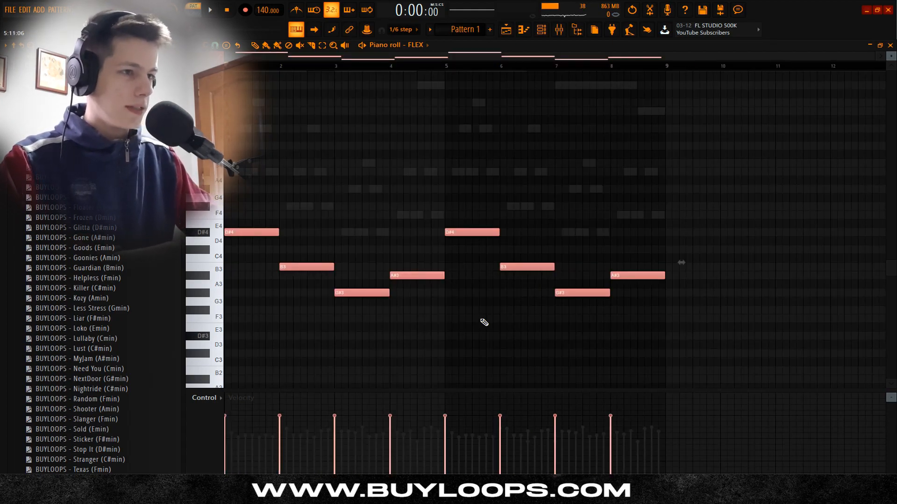
Step: Transpose the FLEX bass notes down one octave and play the pattern with the guitar
key(ctrl+Down)
scroll(410, 251, down, 5)
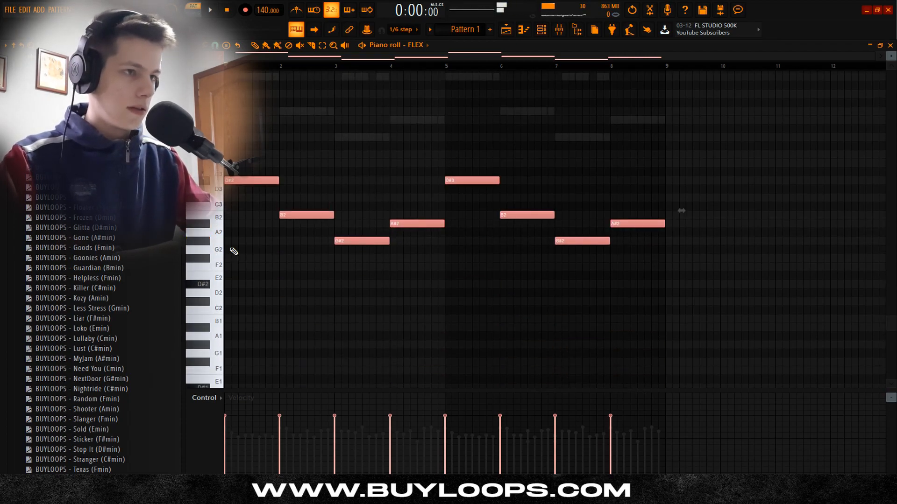
key(space)
key(F6)
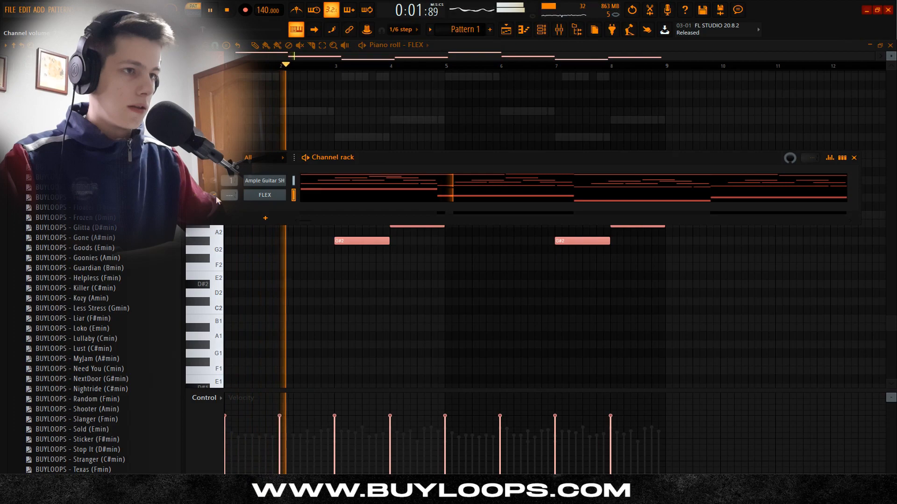
key(F6)
scroll(355, 140, up, 1)
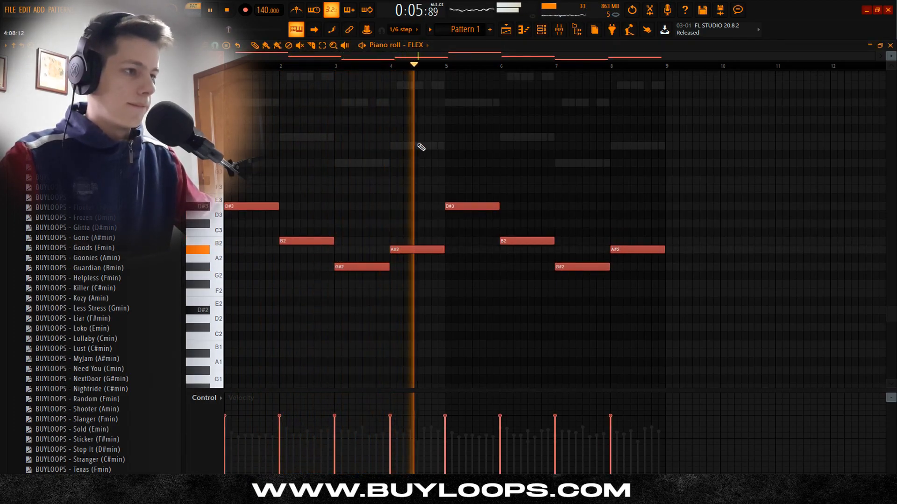
Step: Route the FLEX channel to mixer Insert 2 and lower that insert's volume during playback
key(F6)
key(F9)
key(space)
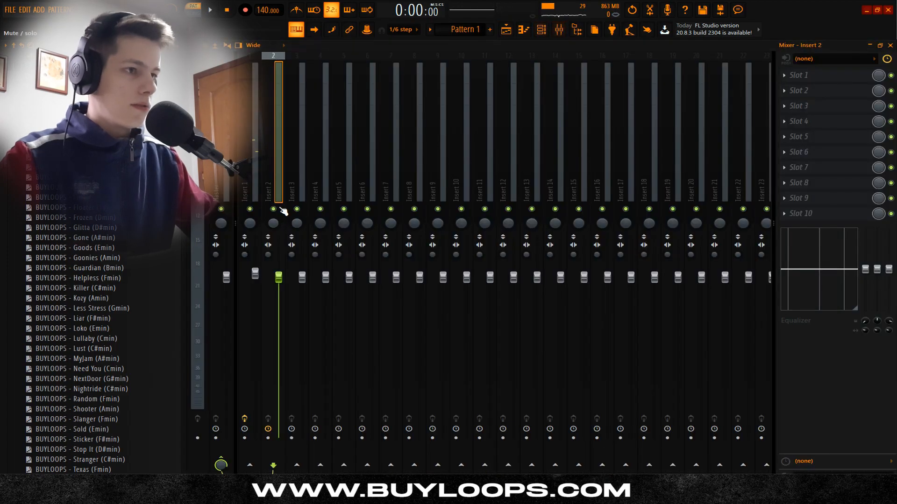
key(space)
drag(278, 278, 278, 292)
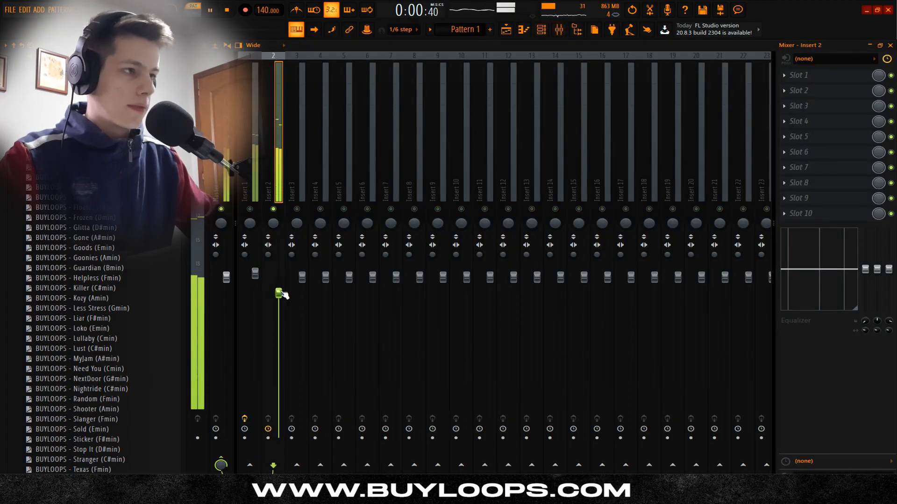
Step: Add Fruity Parametric EQ 2 to Insert 2, change band 7's filter type and pull its point down around 1 kHz
click(802, 90)
click(463, 314)
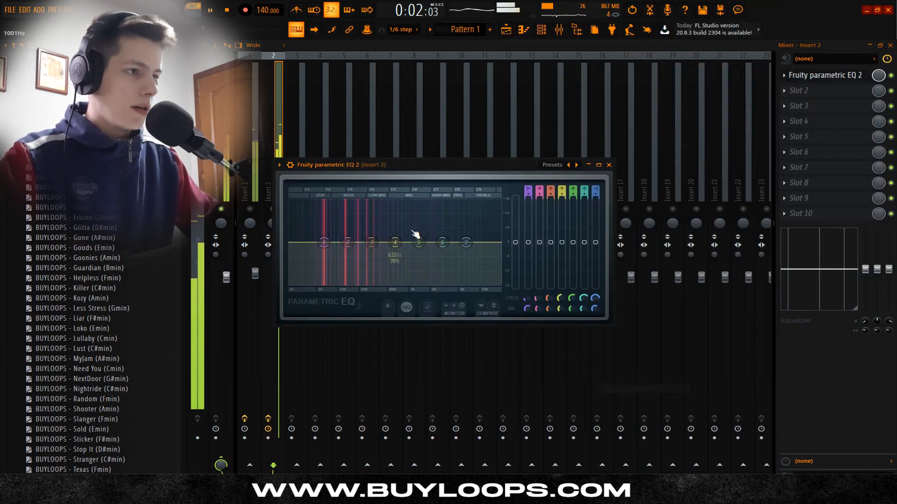
right_click(466, 242)
mouse_move(493, 277)
click(514, 295)
key(space)
drag(466, 242, 416, 283)
key(space)
click(609, 164)
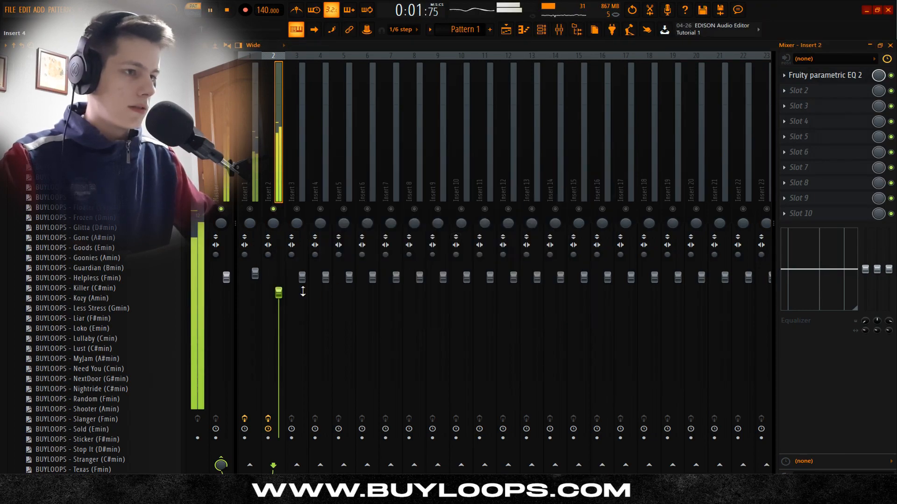
Step: Lower the bass volume on Insert 2 further while listening to the pattern
key(space)
drag(279, 302, 279, 309)
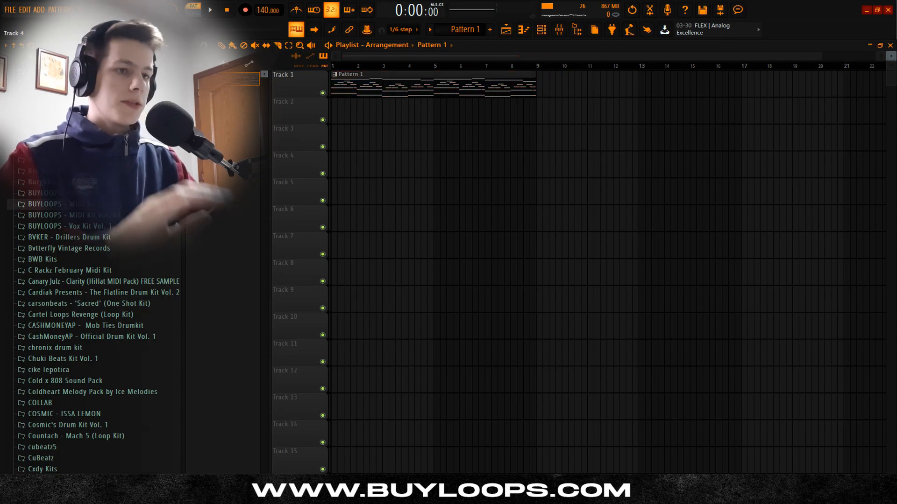
Step: Open the BL - Loops folder of BUYLOOPS - Vox Kit Vol. 1 and check the piano roll's scale highlighting
click(96, 227)
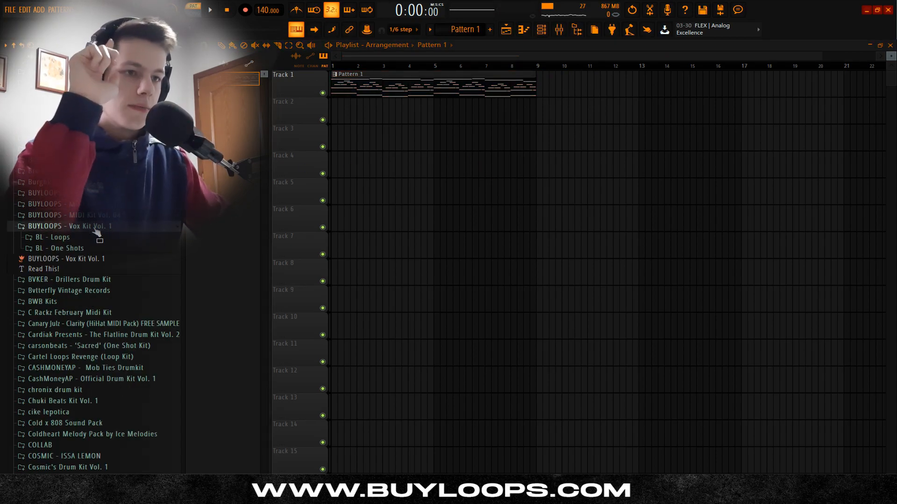
click(89, 238)
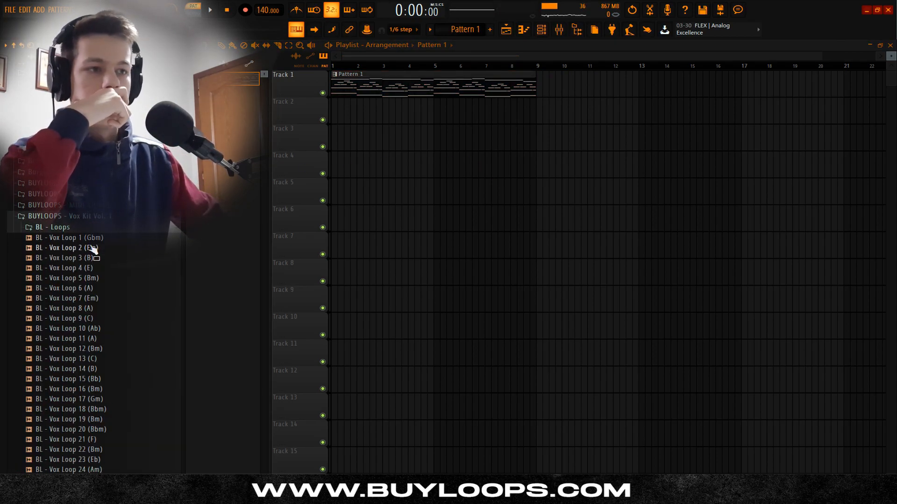
key(F7)
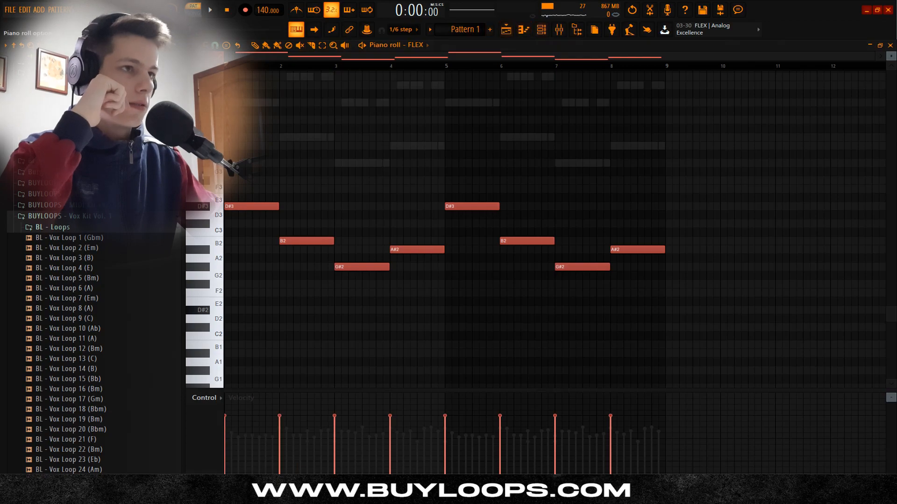
click(6, 45)
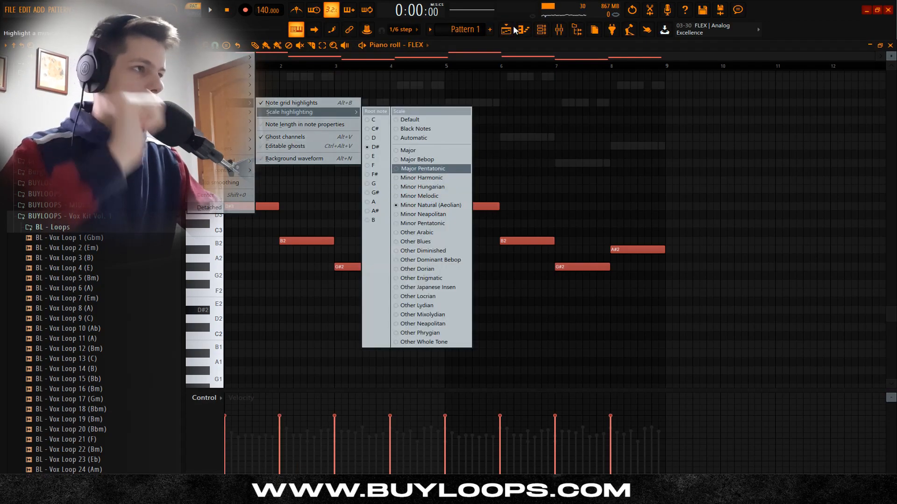
click(513, 29)
Step: Try out BL - Vox Loop 7 (Em) from the Vox Kit and look through the remaining vocal loops
scroll(114, 280, down, 5)
scroll(107, 253, up, 5)
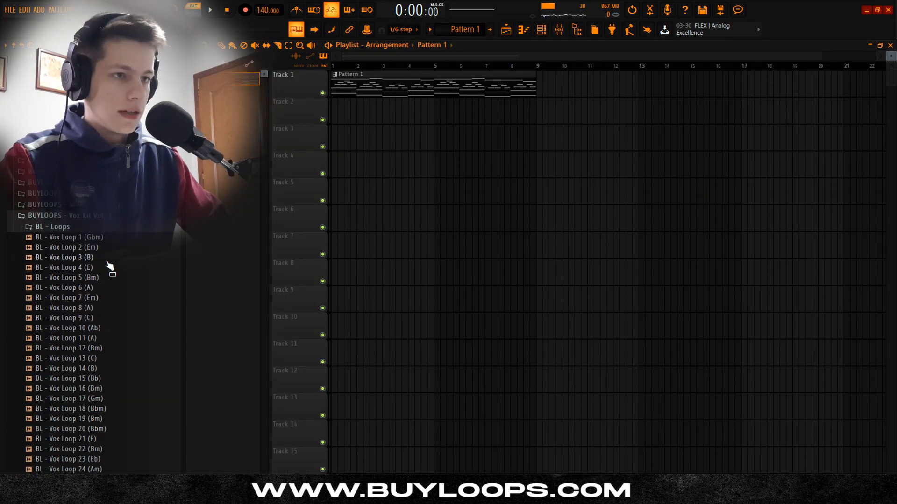
drag(96, 300, 387, 123)
scroll(104, 328, down, 5)
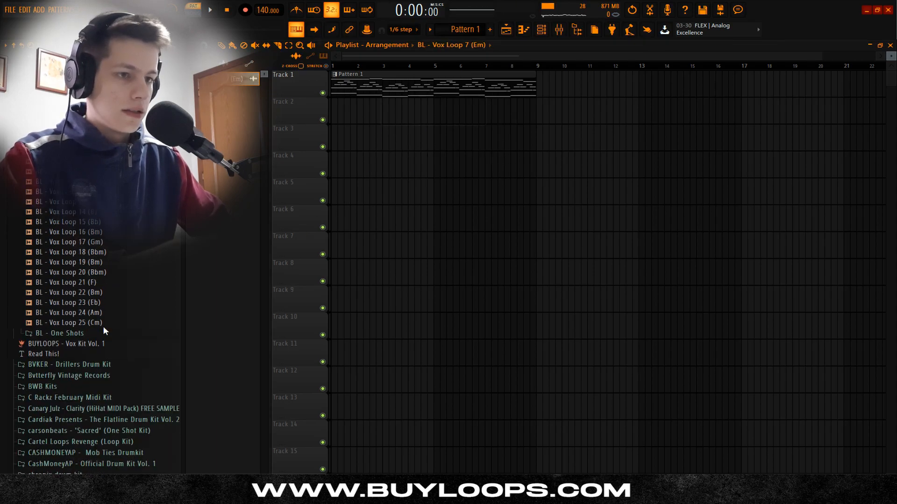
scroll(102, 290, up, 5)
click(97, 279)
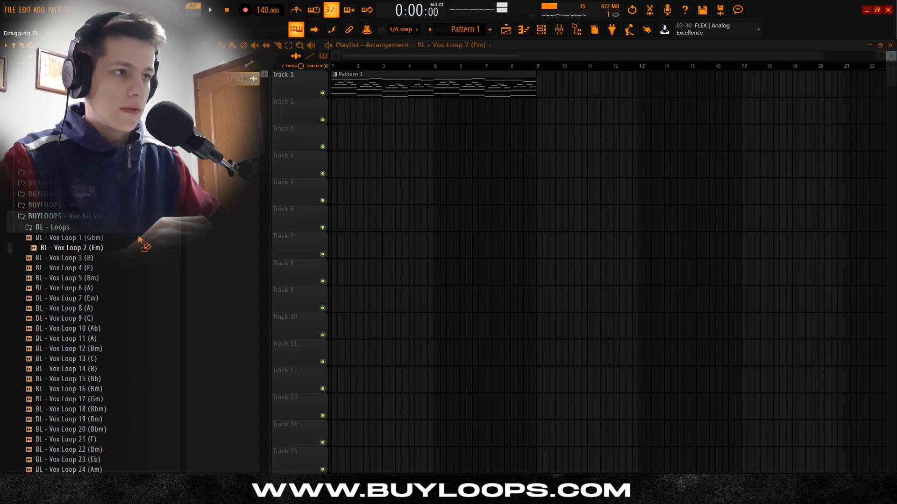
Step: Place BL - Vox Loop 2 (Em) at the start of Track 2 and check its sampler settings
drag(139, 239, 350, 118)
double_click(394, 114)
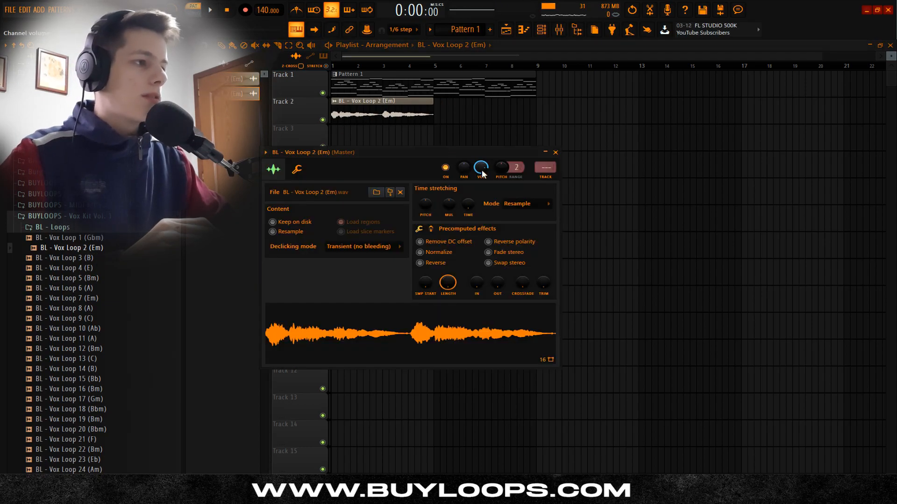
click(556, 153)
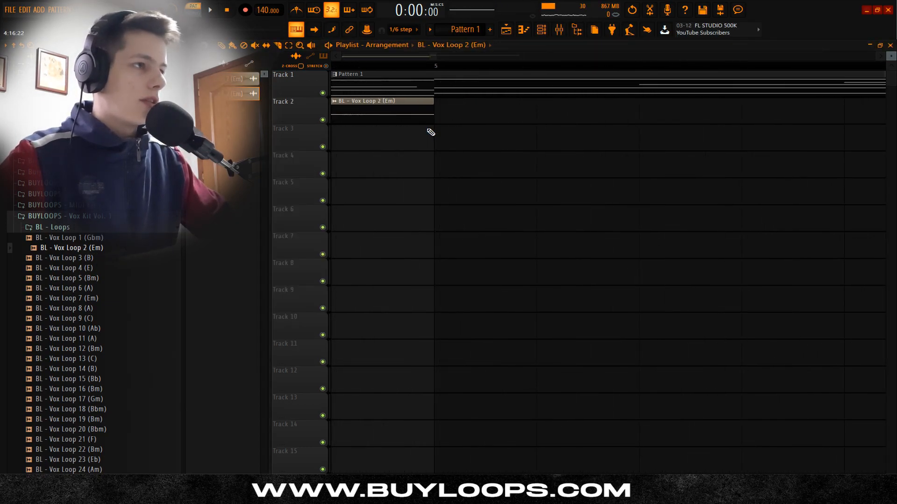
click(532, 33)
click(532, 32)
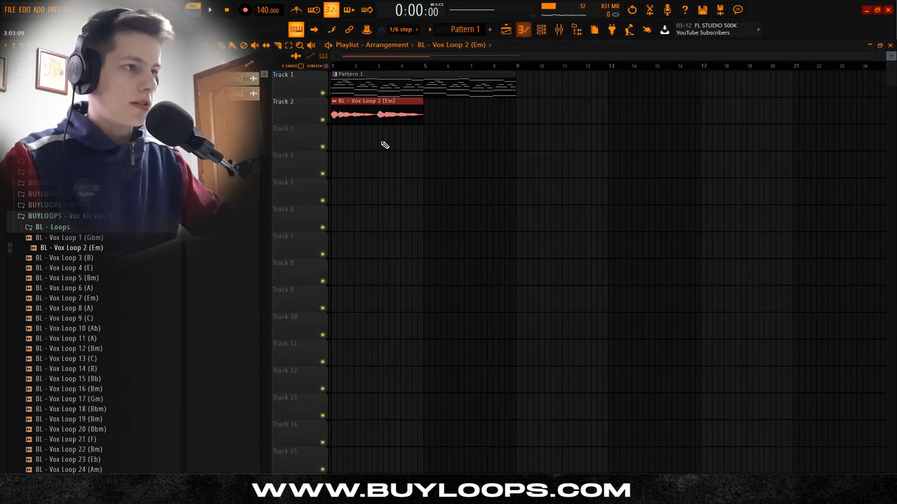
Step: Adjust the vocal loop's pitch shift with the time stretching mode on Auto and play the arrangement
double_click(396, 113)
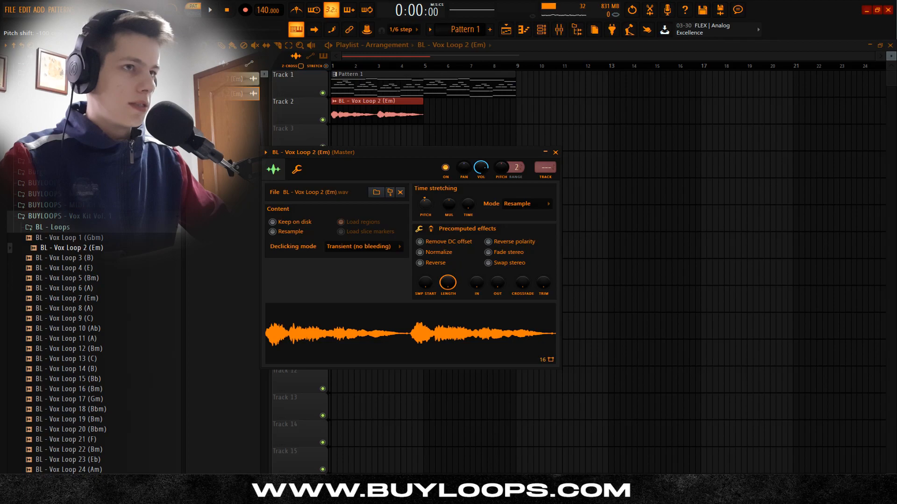
click(555, 153)
key(space)
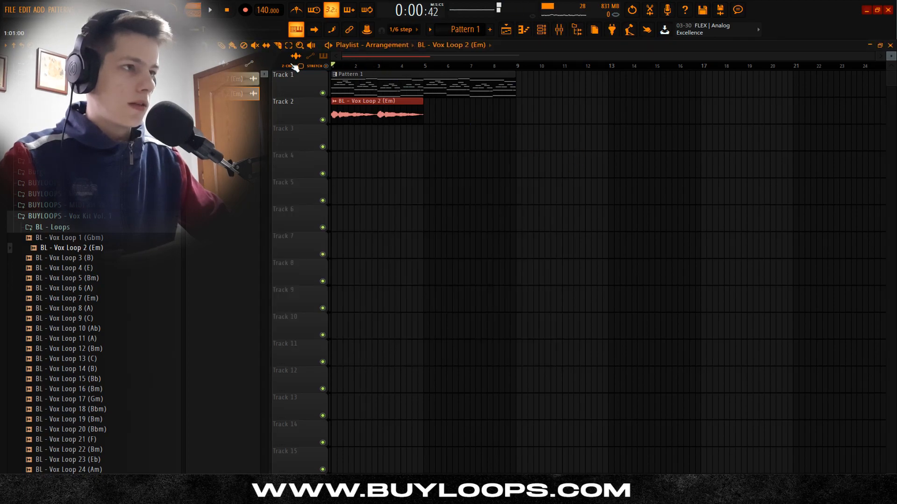
key(space)
scroll(333, 140, up, 3)
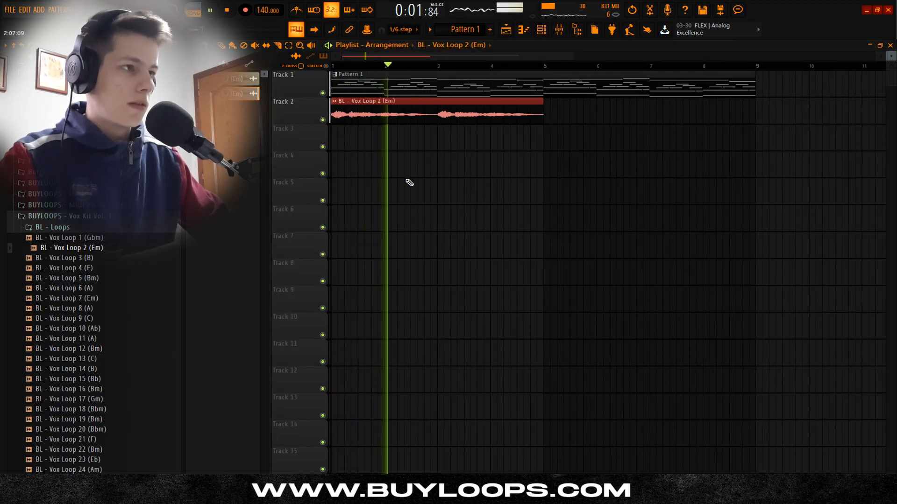
Step: Duplicate the vocal loop on Track 2 so that it also fills bars 5 to 8
scroll(446, 173, down, 2)
key(ctrl+b)
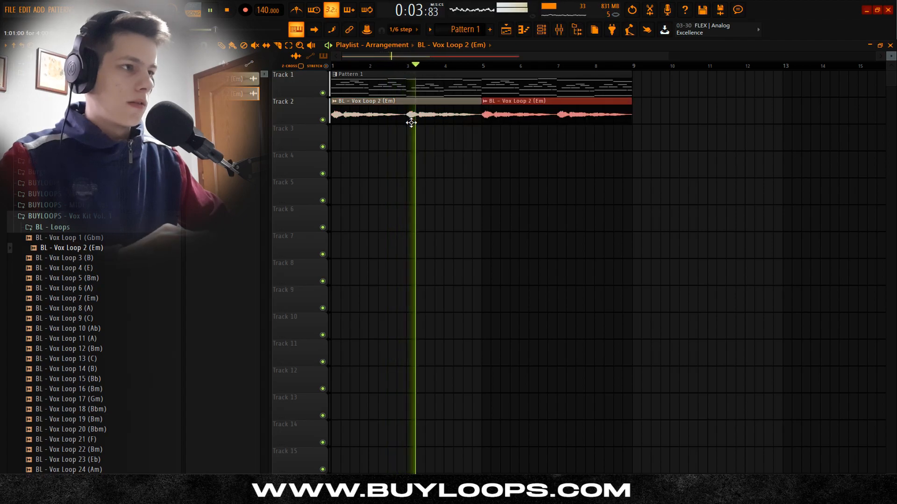
scroll(472, 145, down, 1)
Step: Route the vocal loop to free mixer insert 3 and lower that insert's volume
double_click(425, 123)
key(space)
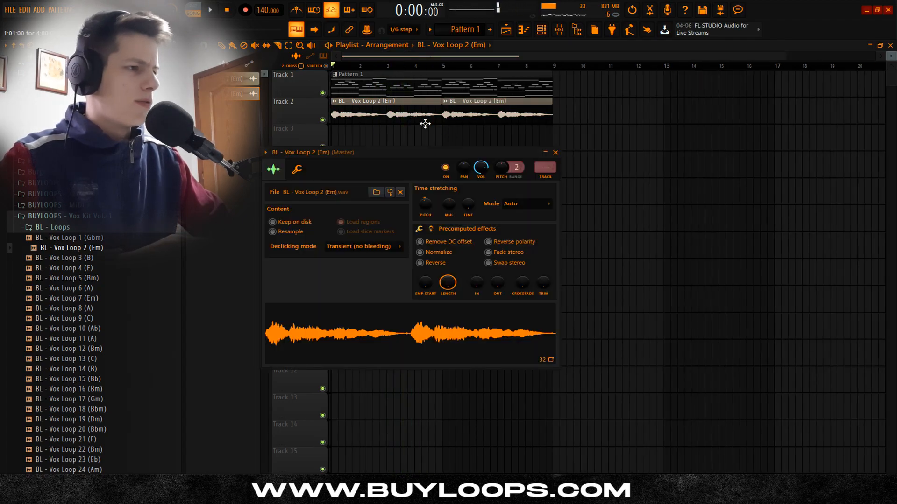
click(549, 180)
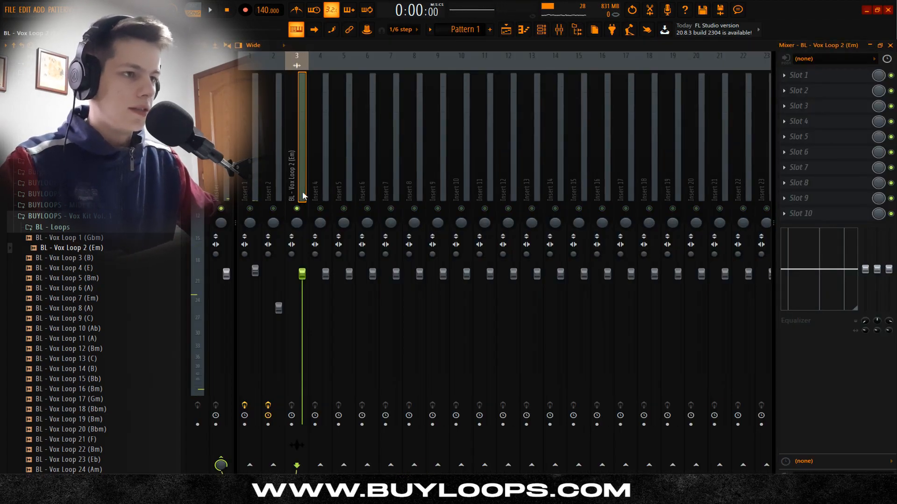
drag(308, 277, 308, 295)
Step: Add Fruity Parametric EQ 2 to the vocal insert, load the 20Hz + 18kHz cut preset and narrow both cuts toward the mids
click(794, 76)
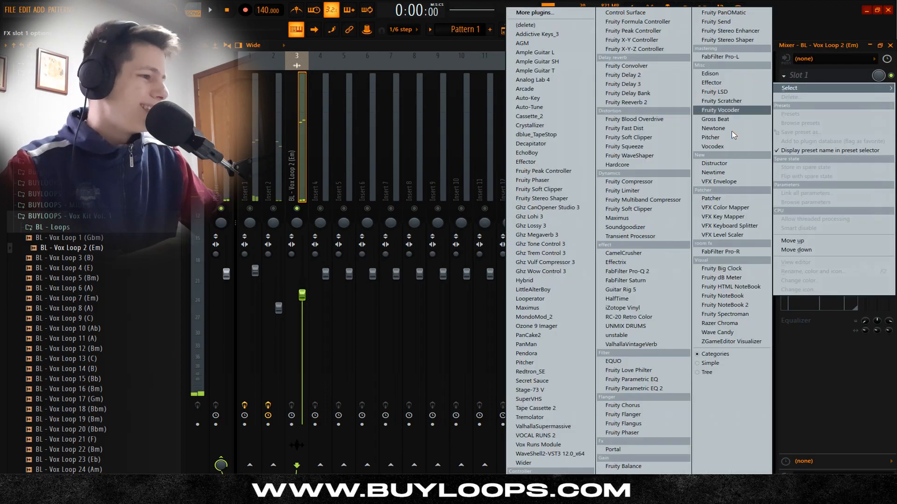
click(638, 391)
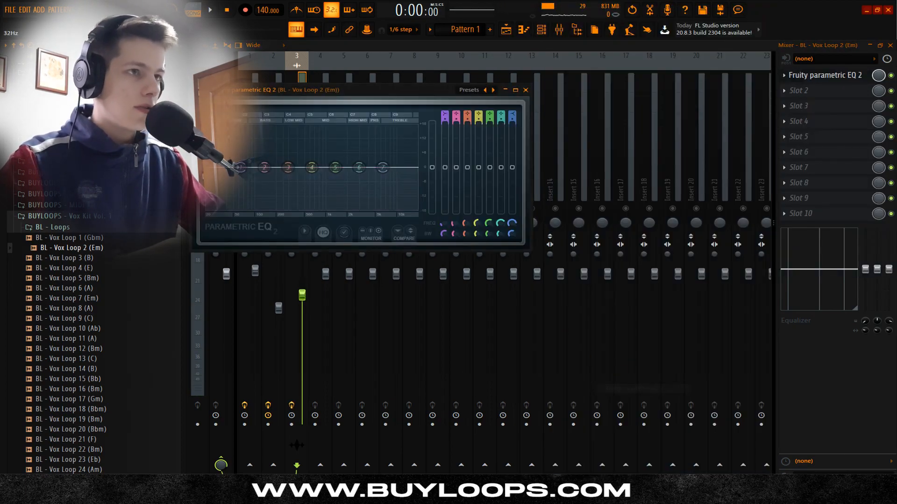
click(200, 90)
mouse_move(262, 127)
click(366, 144)
drag(209, 167, 281, 167)
drag(416, 167, 373, 168)
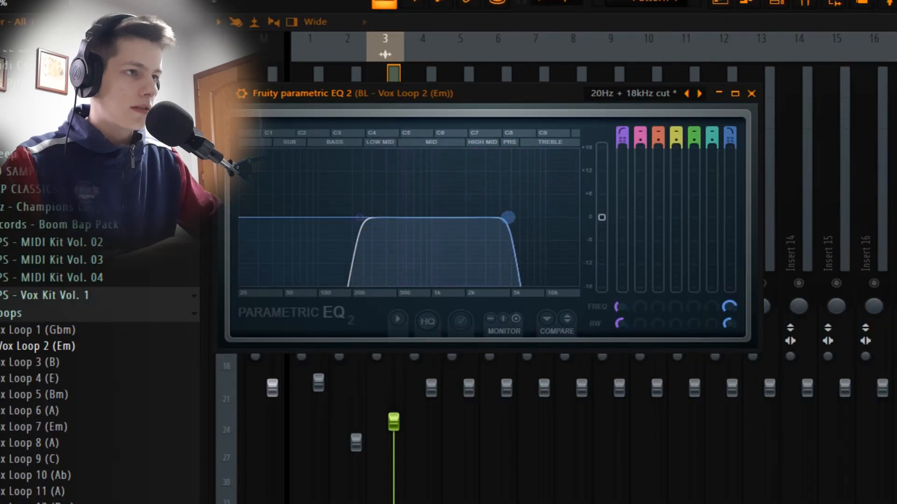
drag(508, 217, 480, 216)
key(space)
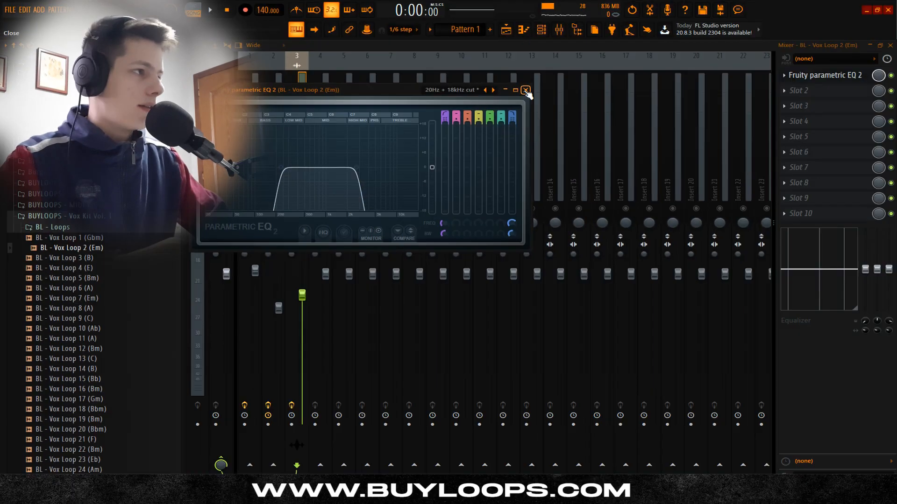
click(751, 93)
Step: Add ValhallaVintageVerb in slot 2 of the vocal insert, setting the mix to 32.4% and raising the low cut
click(811, 93)
click(620, 336)
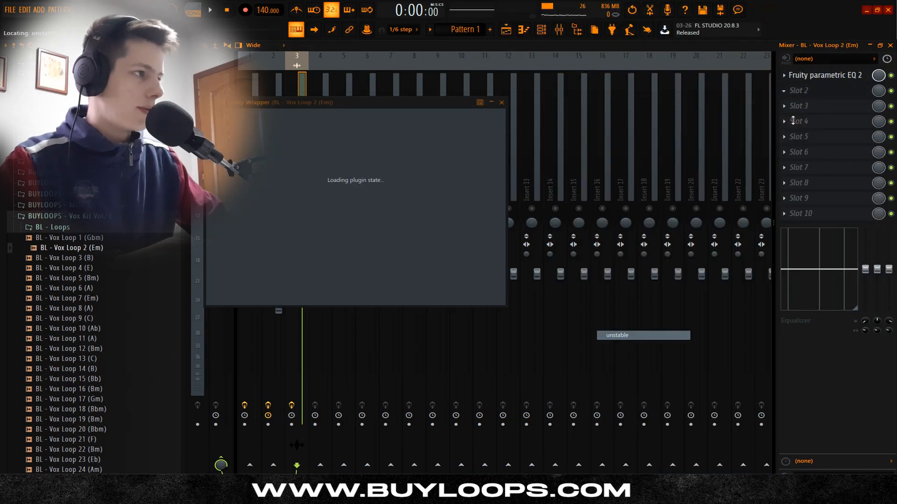
key(space)
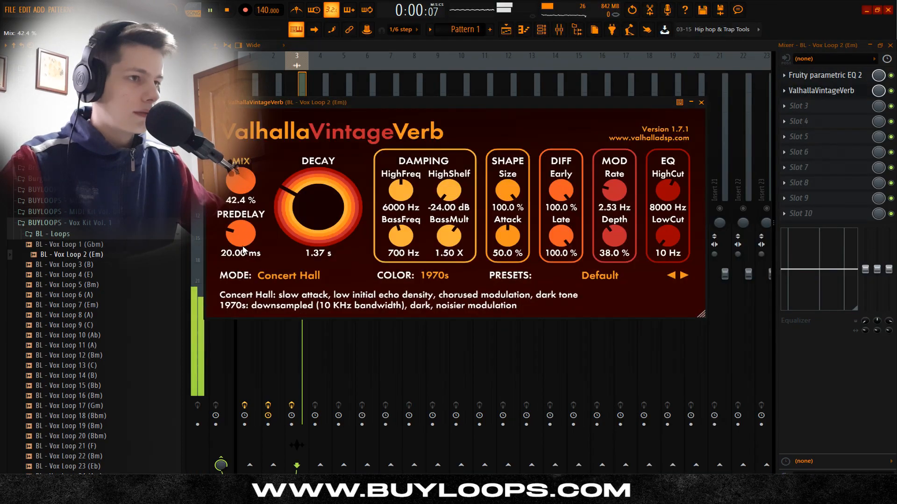
drag(240, 188, 240, 202)
drag(664, 237, 664, 220)
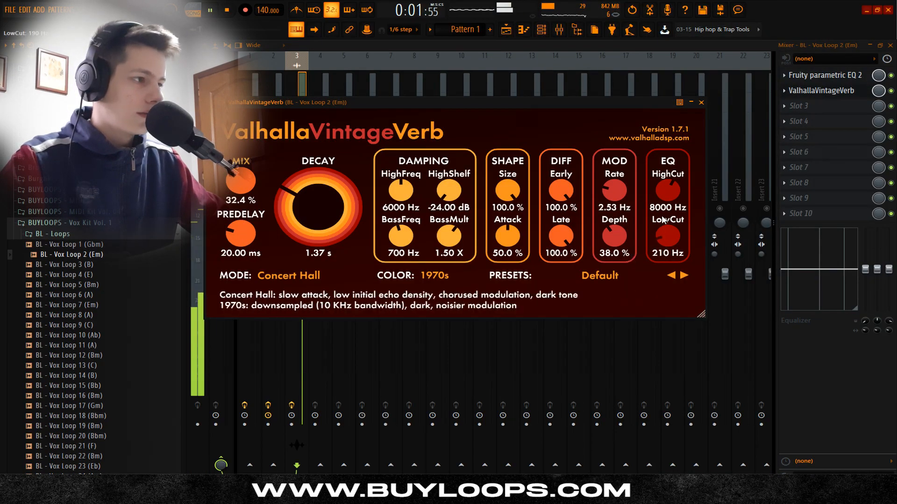
click(701, 102)
Step: Move the vocal insert's Fruity Parametric EQ 2 to slot 10 while checking its level in playback
key(space)
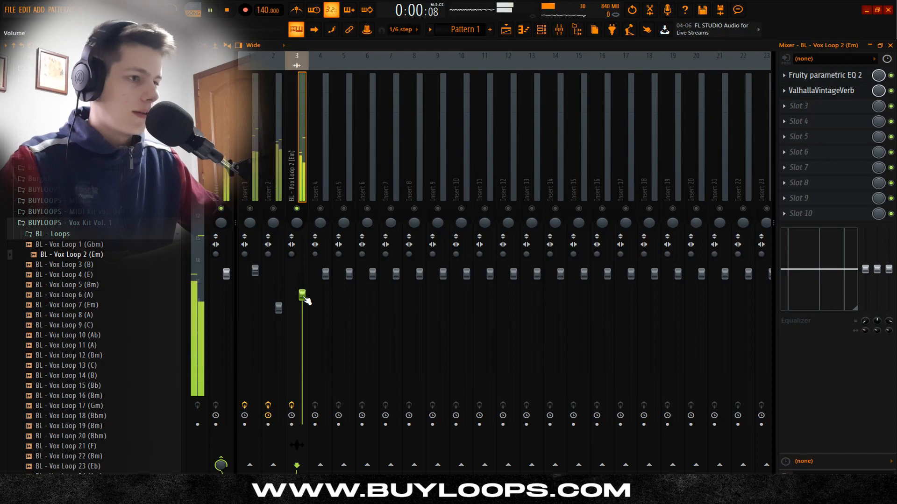
drag(829, 78, 824, 212)
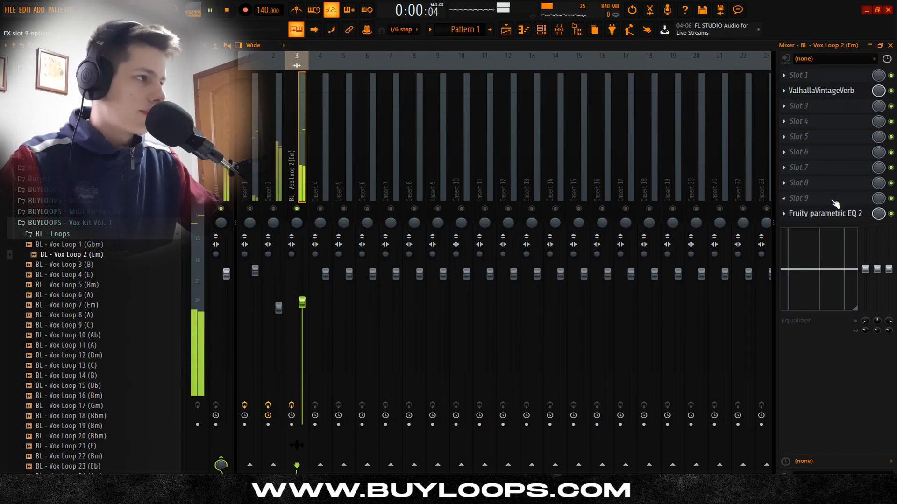
Step: Add PanCake2 in slot 2 of the vocal insert, below the reverb, and load its Left to Right Shy preset
click(806, 91)
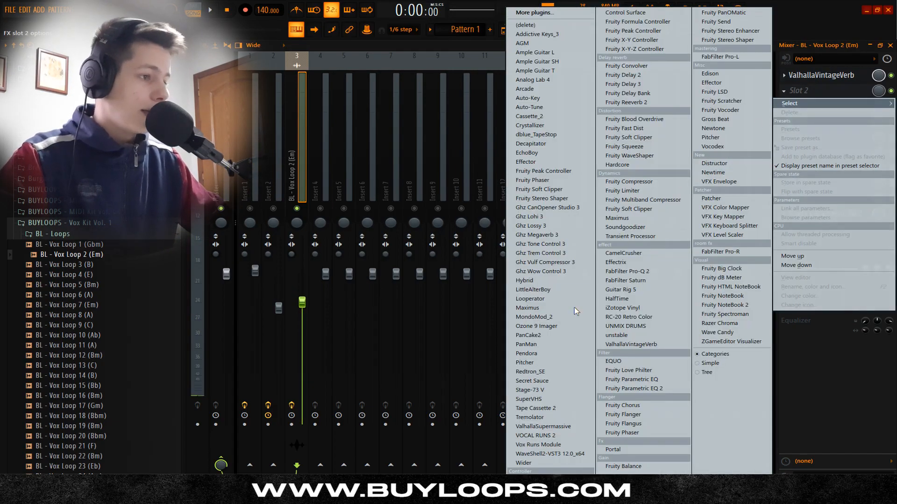
click(571, 363)
click(213, 103)
mouse_move(281, 140)
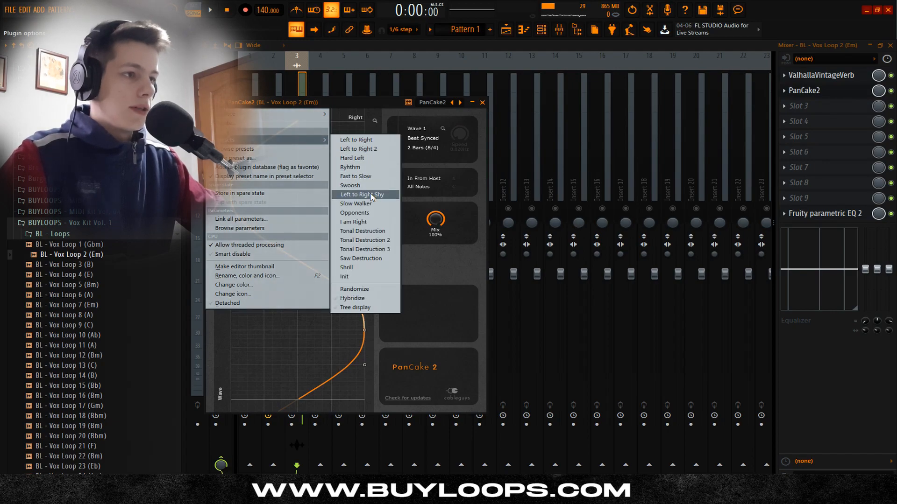
click(371, 196)
key(space)
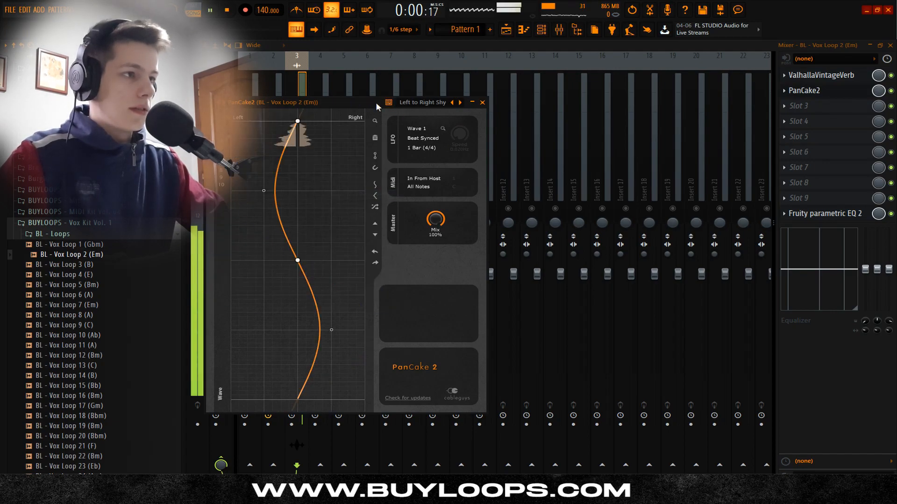
click(482, 103)
Step: Lower the vocal insert's volume further and play the arrangement to check the balance
drag(302, 310, 302, 333)
key(space)
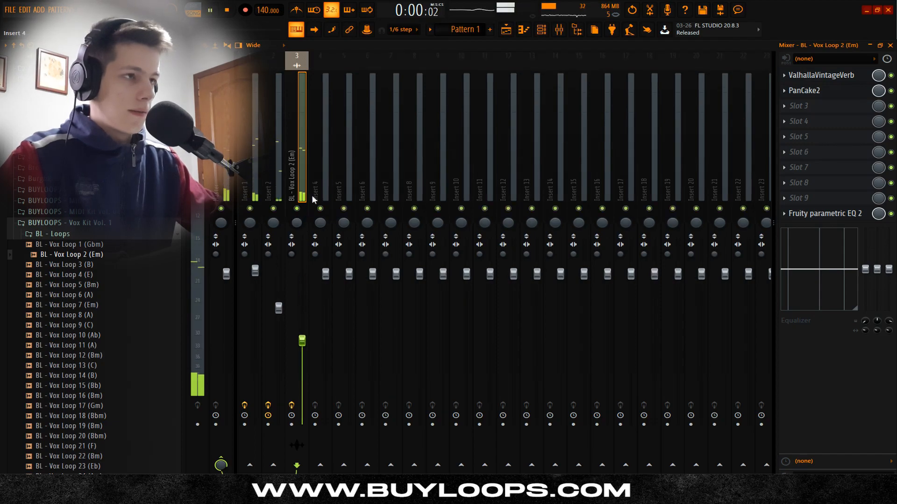
key(space)
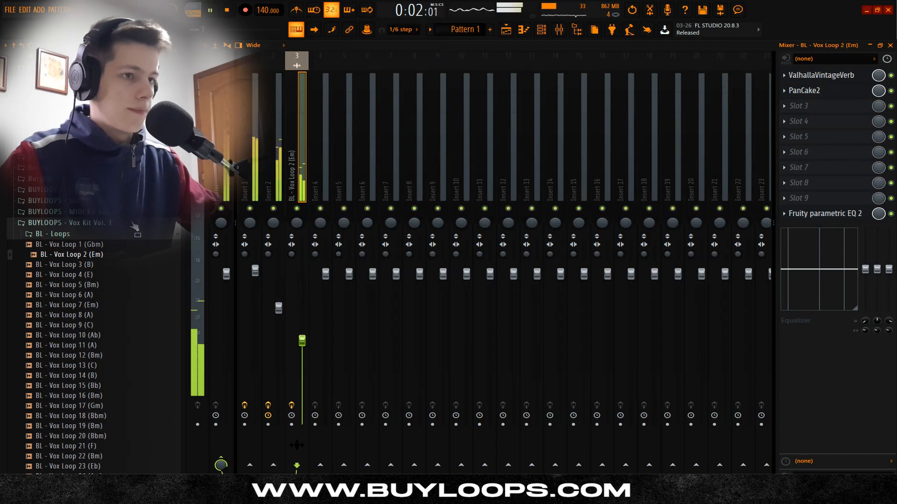
Step: Collapse the Vox Kit folder and show all channels in the channel rack over the playlist
click(133, 224)
scroll(133, 245, up, 5)
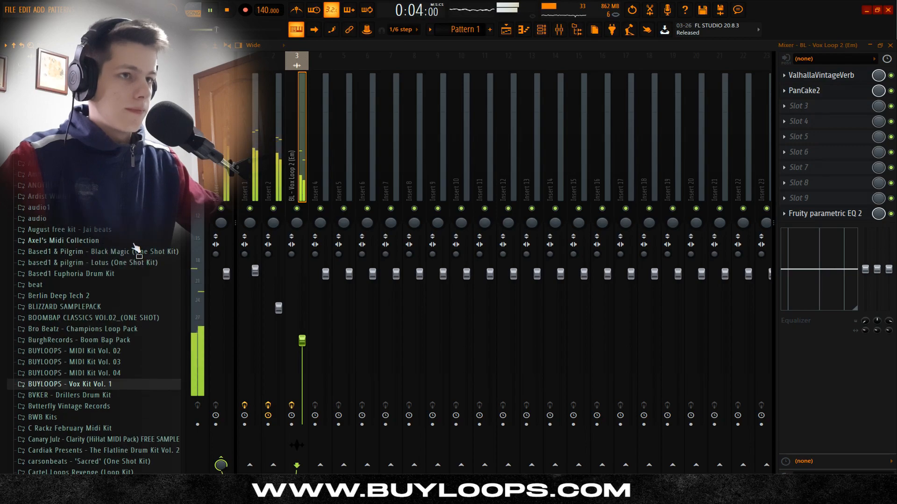
click(543, 32)
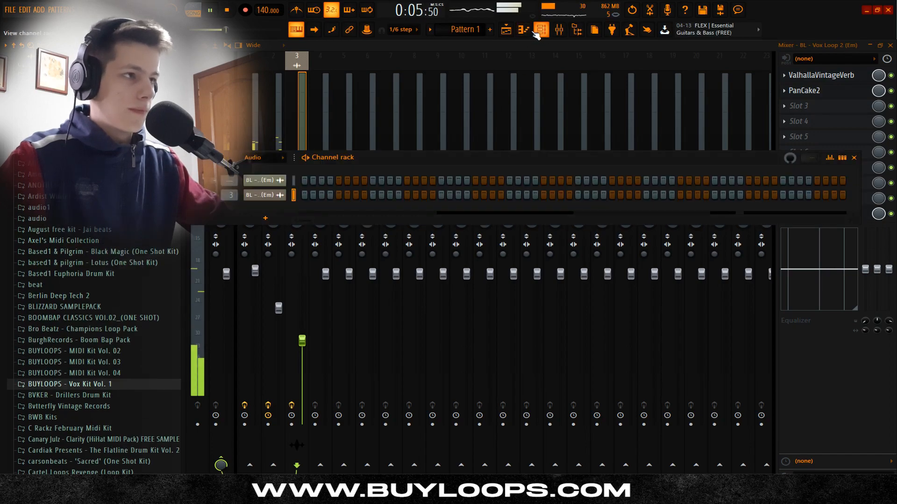
click(510, 30)
click(543, 32)
click(263, 159)
click(263, 168)
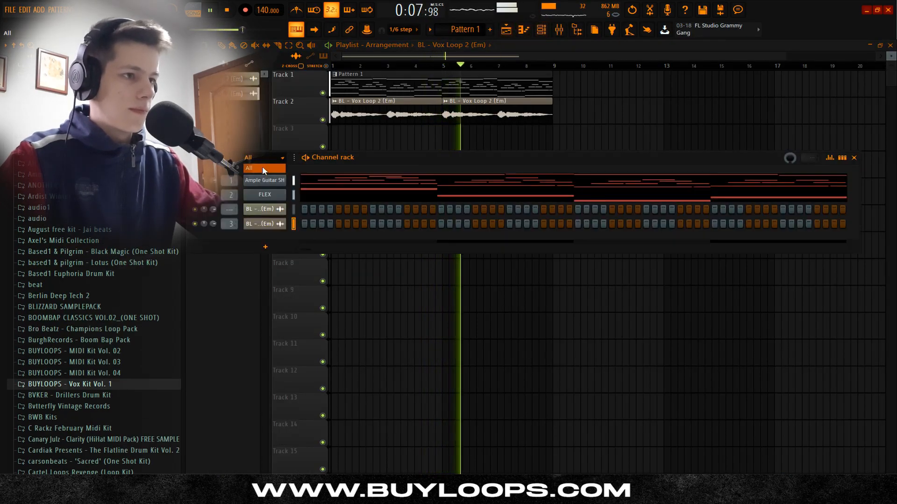
Step: Look through the drum kit folders for BUYLOOPS - Drum Kit Vol. 01 and expand it
scroll(143, 237, up, 10)
scroll(141, 249, down, 10)
scroll(137, 248, up, 10)
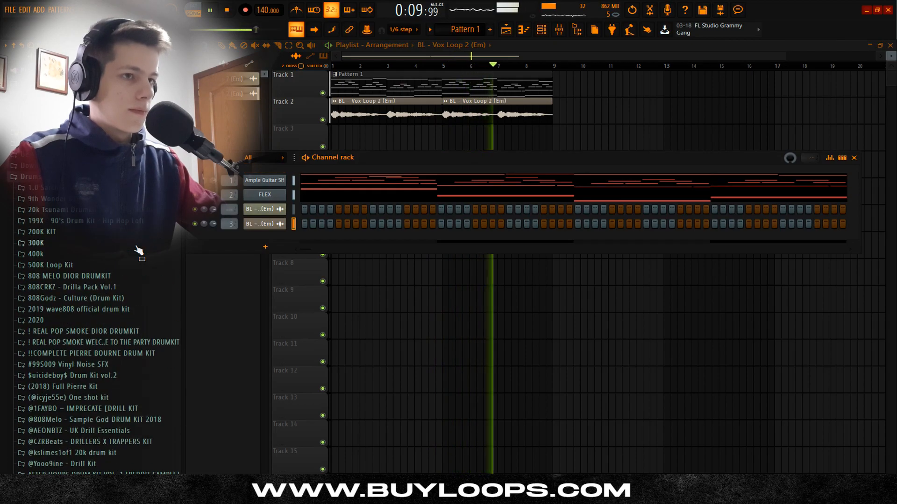
scroll(139, 252, down, 10)
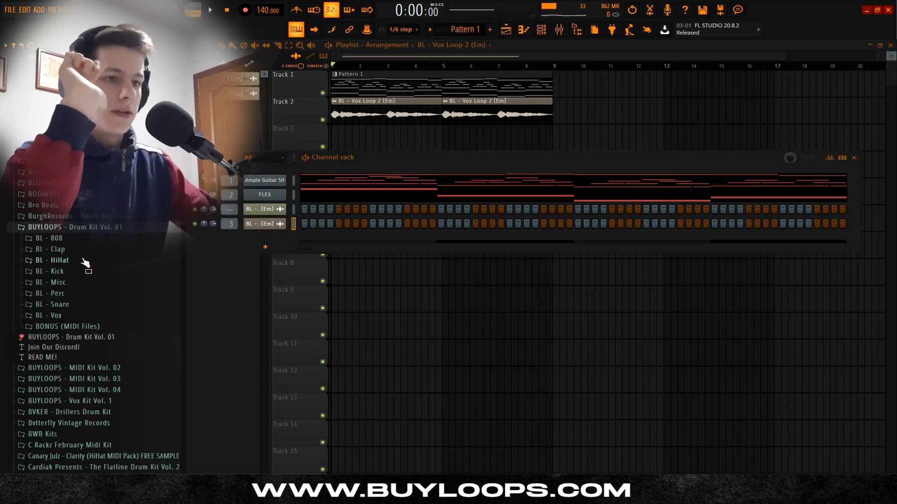
Step: Add the BL - Welp (CP) clap as a channel and place its hits on steps 9, 25, 41 and 57
click(85, 252)
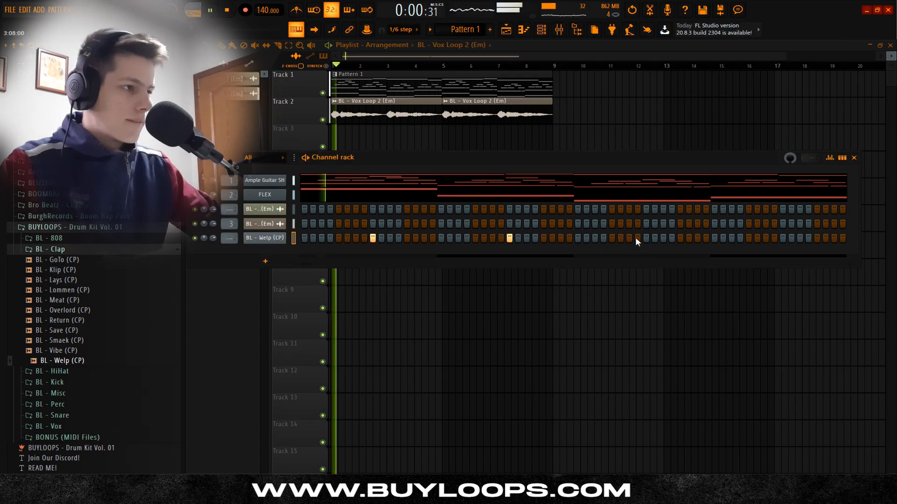
click(646, 239)
click(783, 239)
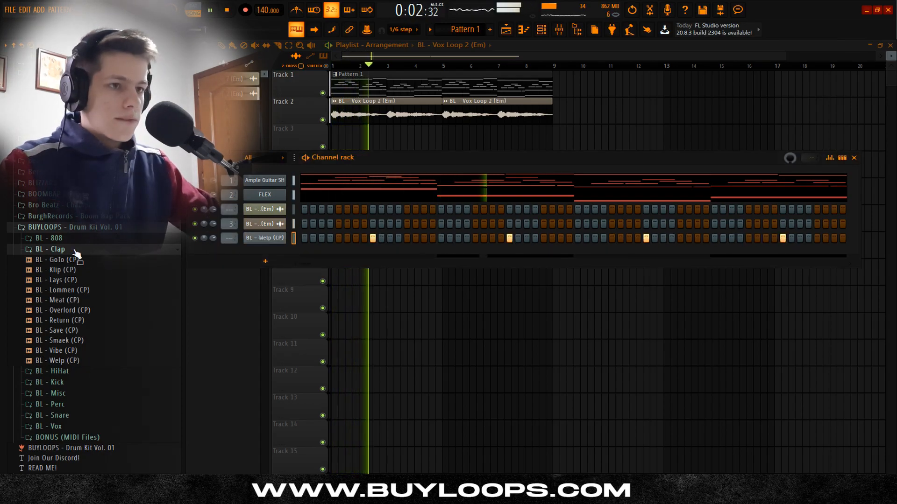
Step: Add BL - Boring (HH) from the BL - HiHat folder as a channel and fill every 2 steps
click(56, 249)
click(52, 260)
key(space)
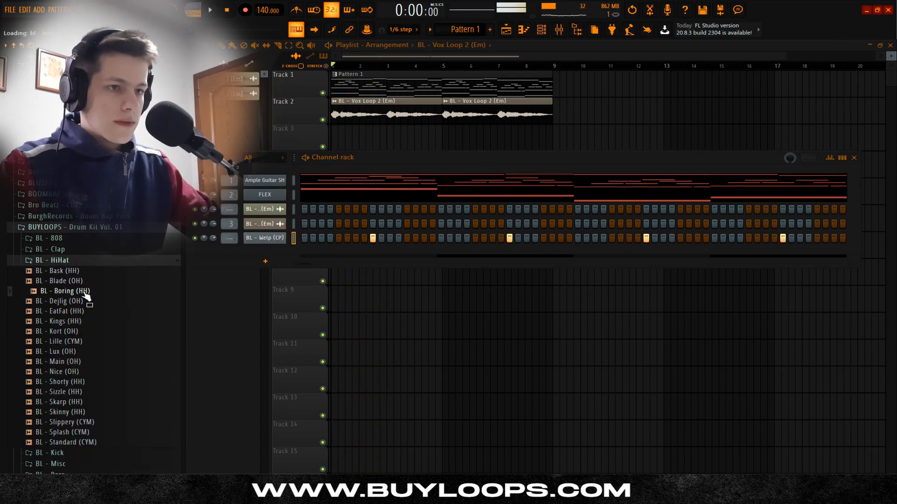
drag(277, 251, 278, 253)
right_click(280, 253)
click(421, 283)
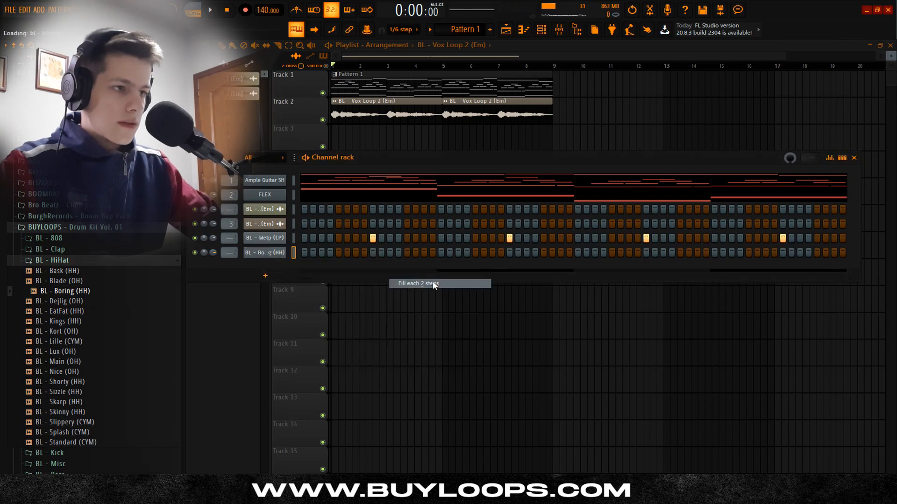
key(space)
Step: Audition other hi-hats, swap the hi-hat sample for BL - Skarp (HH), and add BL - LeStick (Perc) as a channel
click(89, 381)
key(space)
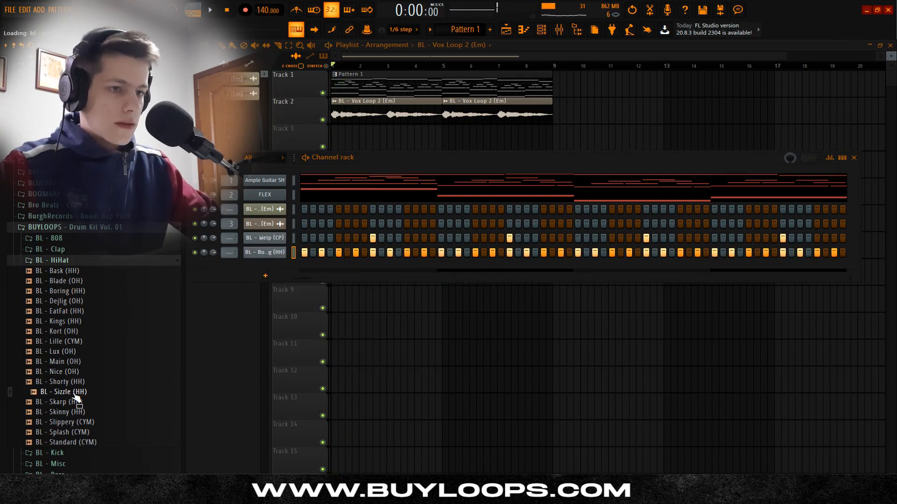
drag(68, 354, 280, 266)
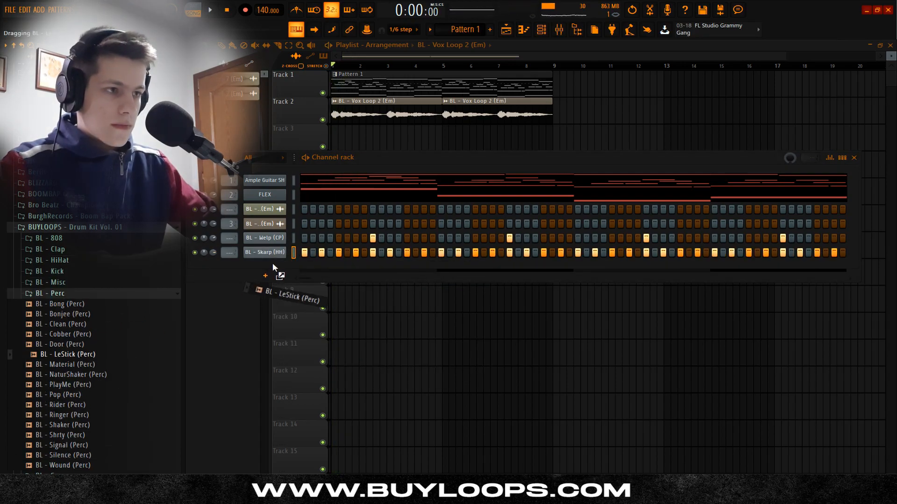
key(space)
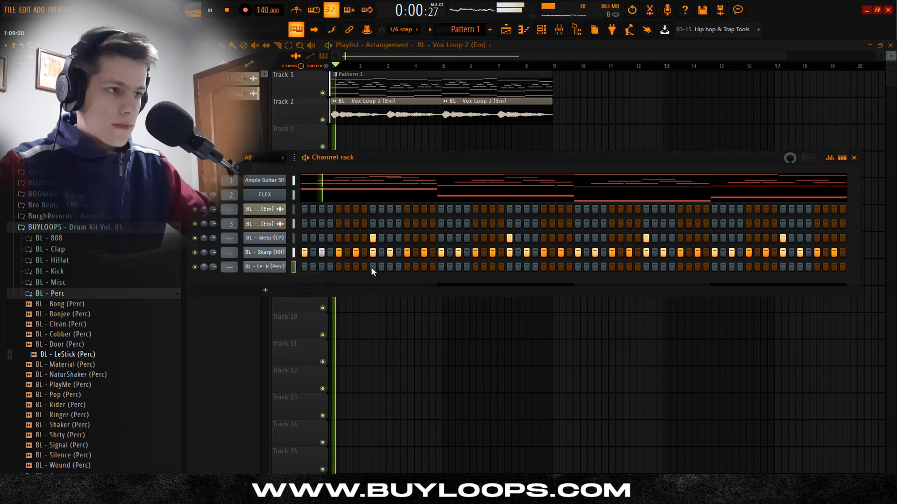
Step: Place BL - LeStick (Perc) hits on steps 15, 19, 47 and 51
click(424, 267)
click(459, 266)
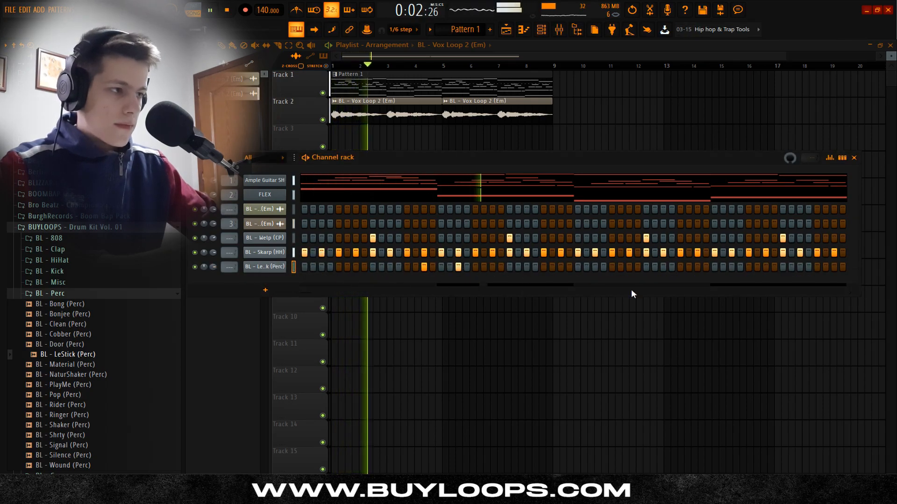
click(697, 267)
click(731, 267)
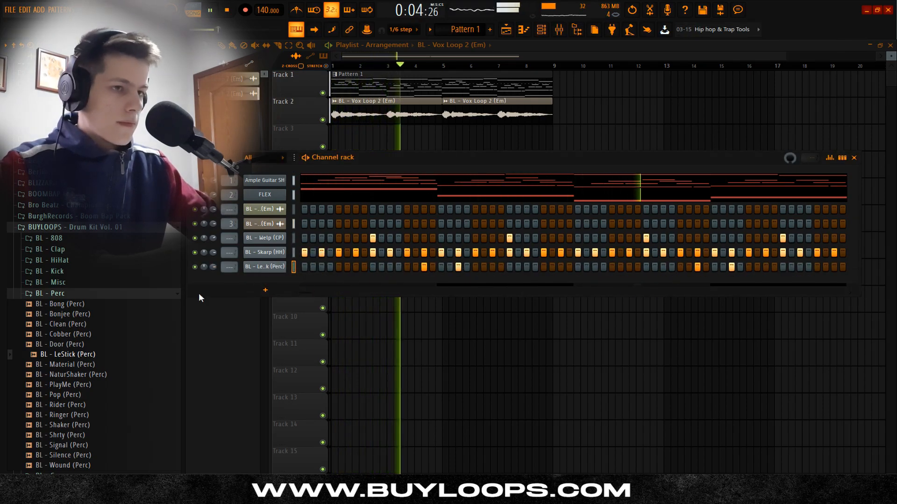
Step: Add BL - Snack (SN) from the BL - Snare folder as a channel and place one hit on step 31
click(95, 293)
click(93, 305)
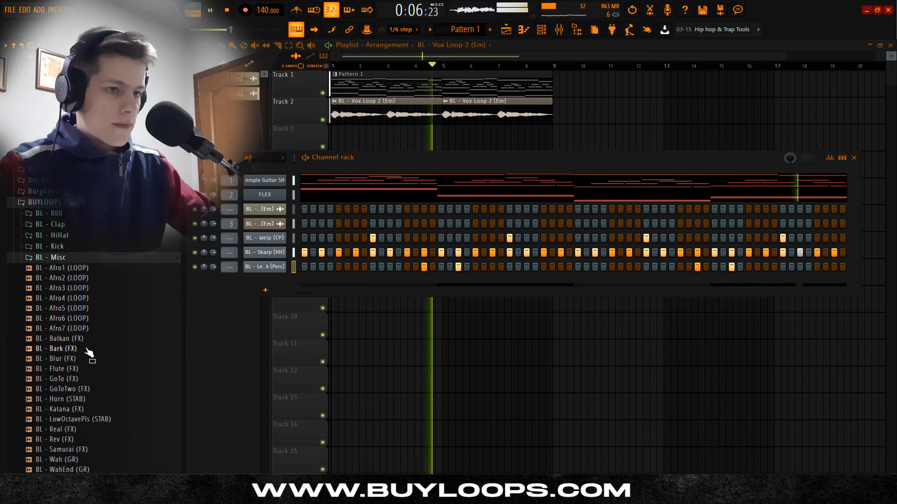
key(space)
drag(70, 380, 270, 284)
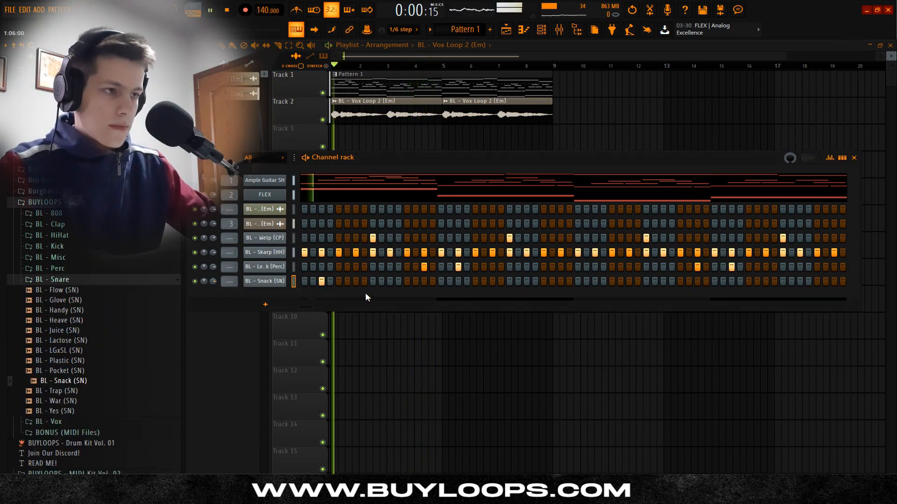
key(space)
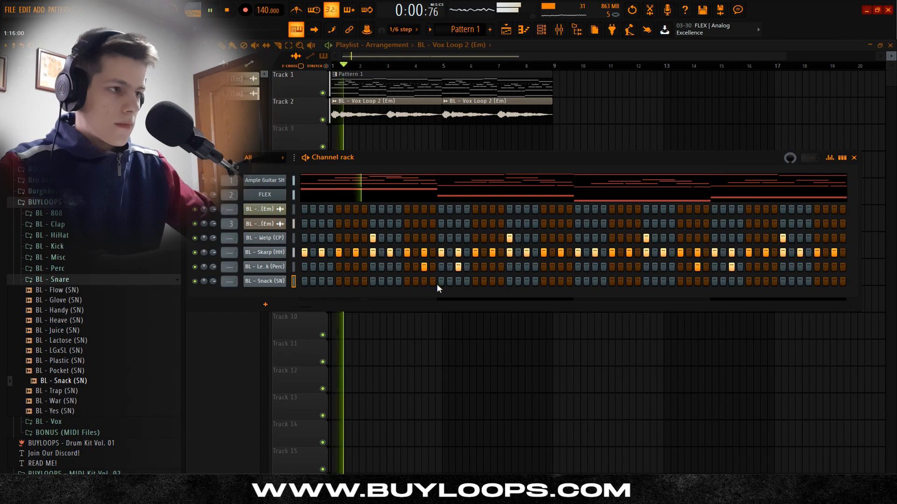
click(561, 281)
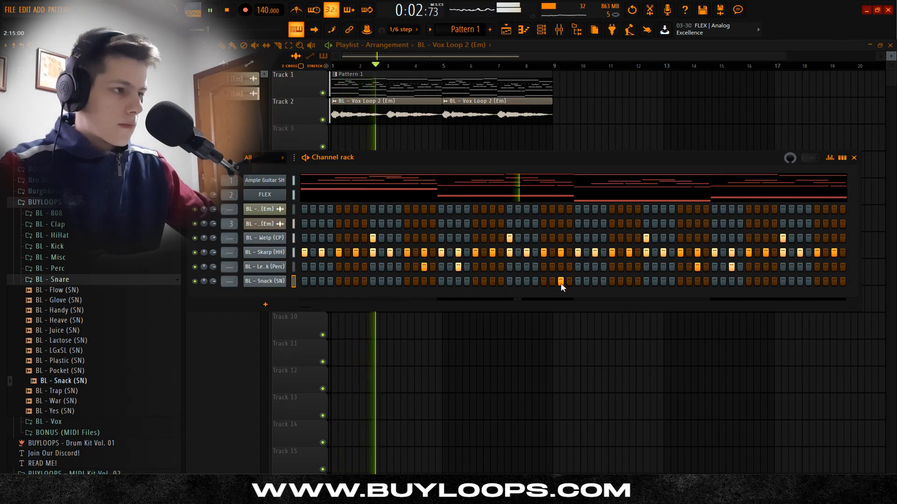
click(61, 280)
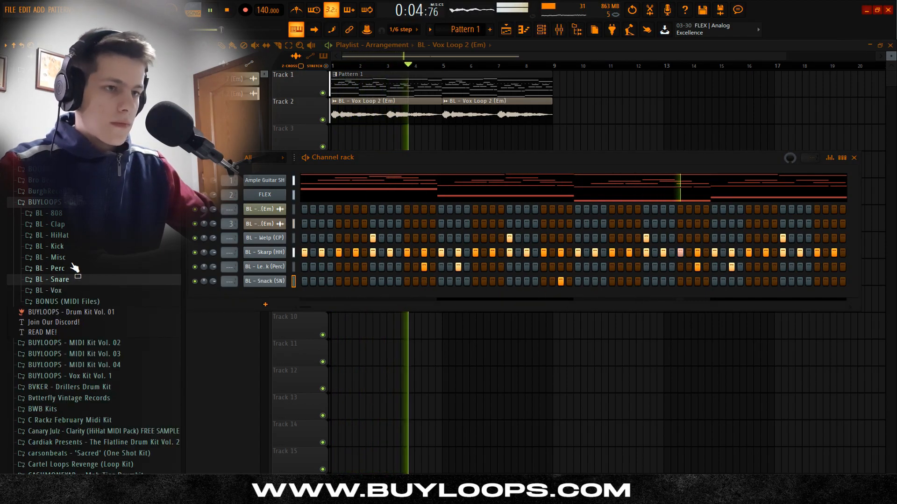
Step: Close the BL - Vox Loop 2 (Em) channel settings, raise the project tempo to 148 BPM and play back the beat
key(space)
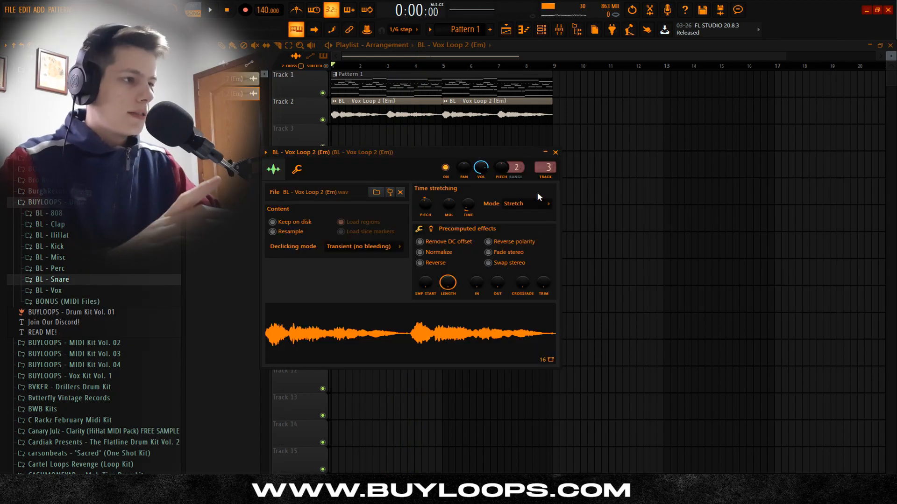
click(557, 154)
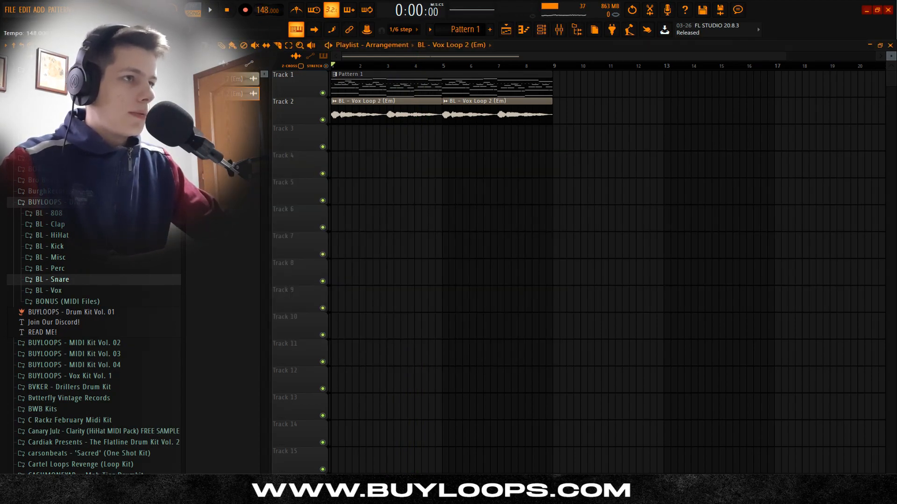
drag(266, 10, 266, 11)
click(461, 273)
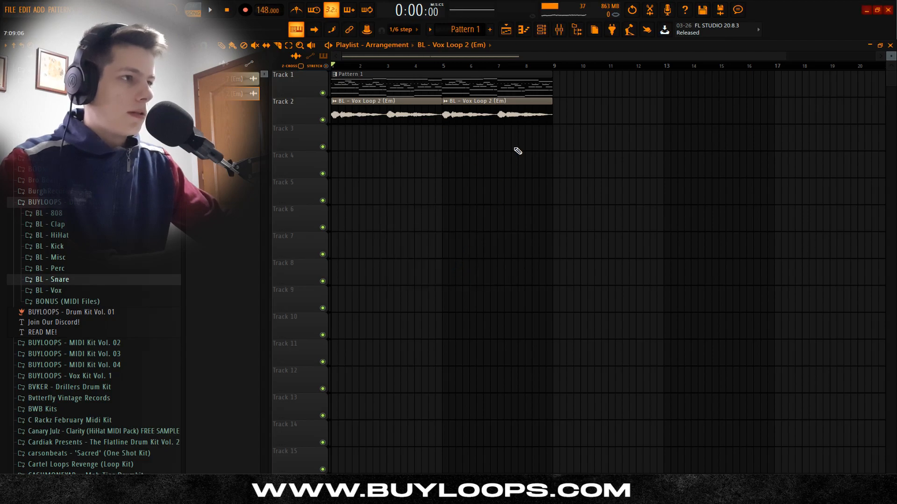
key(space)
click(558, 29)
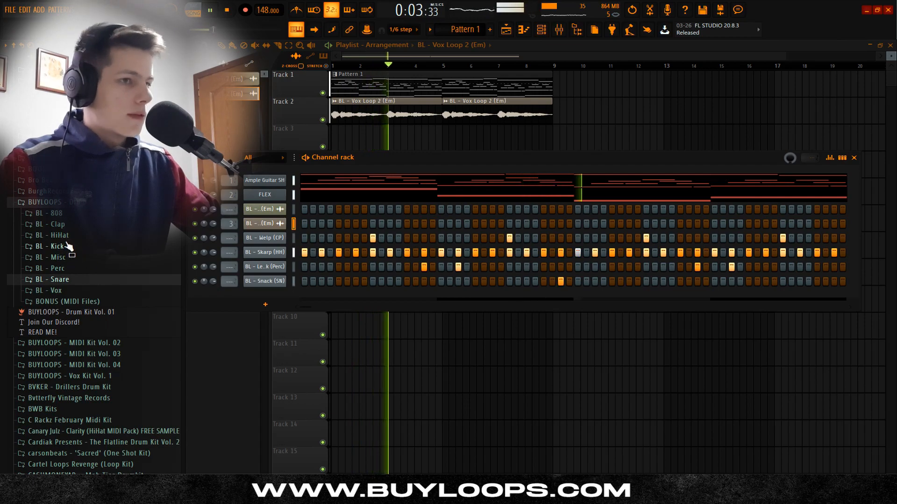
key(space)
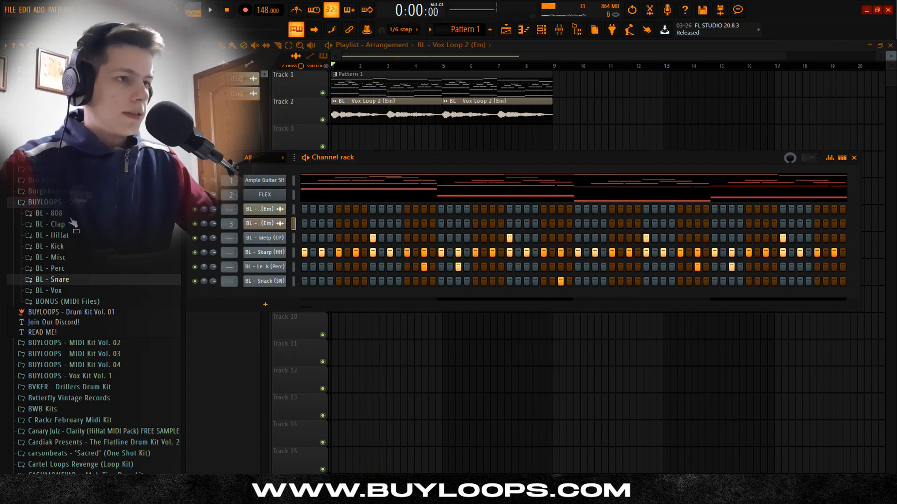
Step: Add BL - Bolts_C (808) from the BL - 808 folder as a channel and paste the FLEX bass notes into its piano roll
click(71, 215)
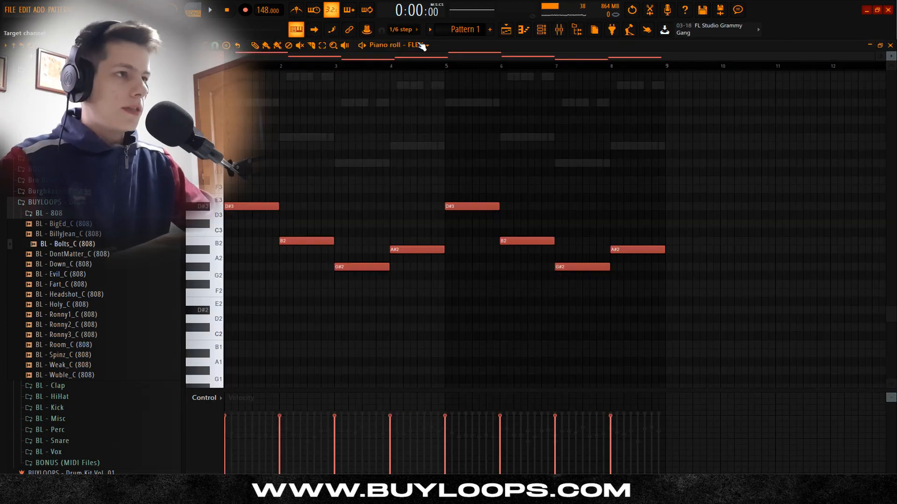
click(422, 46)
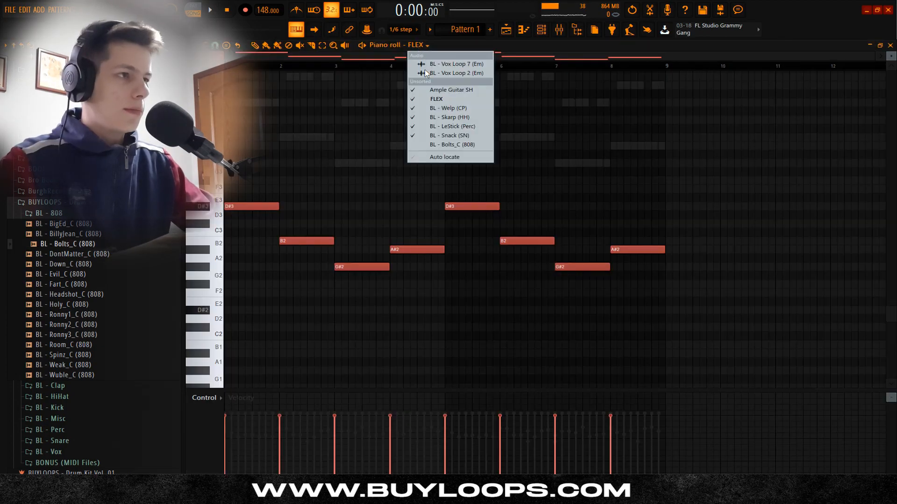
click(451, 146)
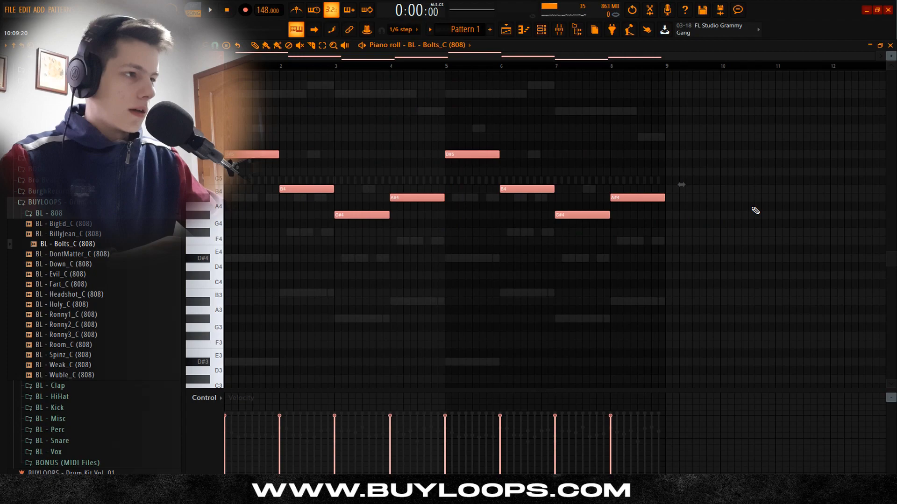
Step: Transpose the 808 notes up two octaves, raise the B, G# and A# notes one octave further, and audition them
drag(738, 186, 256, 232)
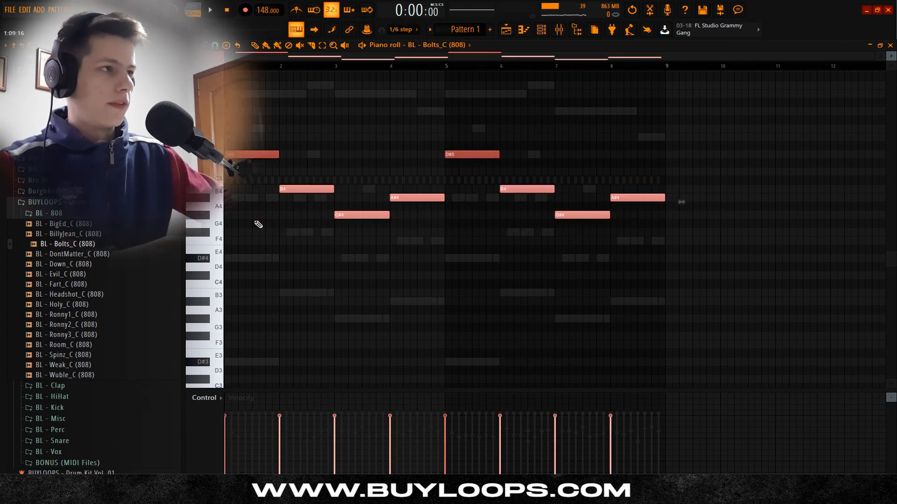
key(ctrl+Up)
key(space)
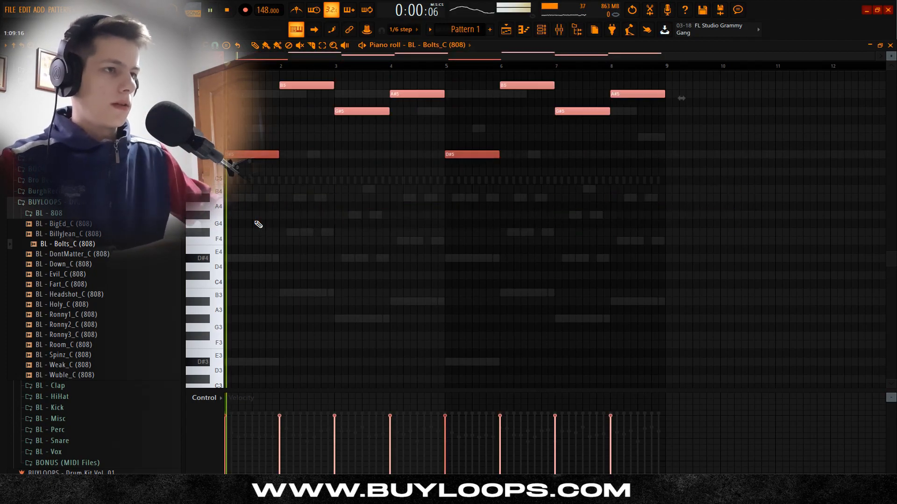
scroll(333, 222, up, 3)
ctrl+click(333, 222)
scroll(303, 237, up, 2)
scroll(305, 235, down, 1)
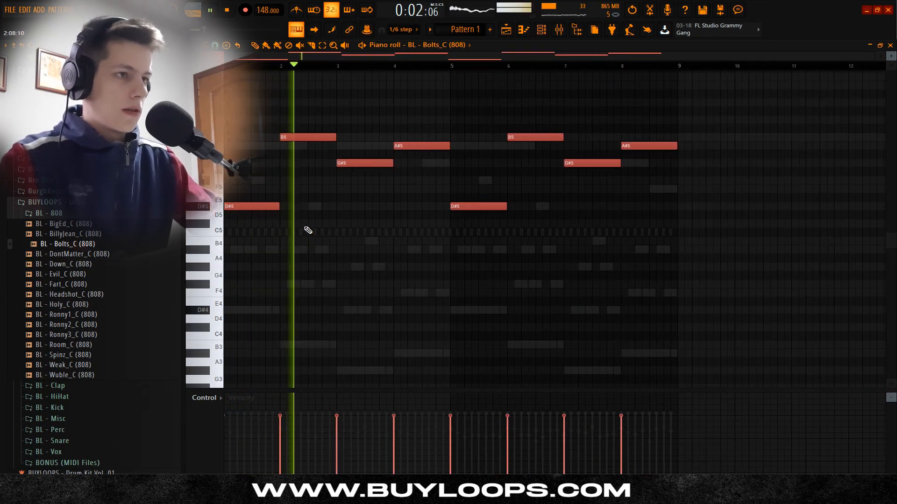
key(space)
scroll(251, 147, up, 3)
key(space)
key(space)
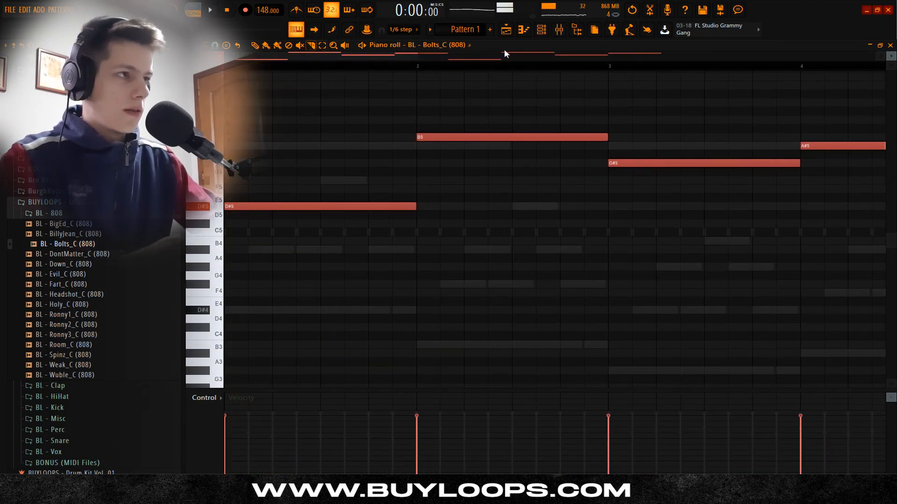
Step: Set the BL - Bolts_C (808) channel to cut itself
click(541, 30)
right_click(280, 297)
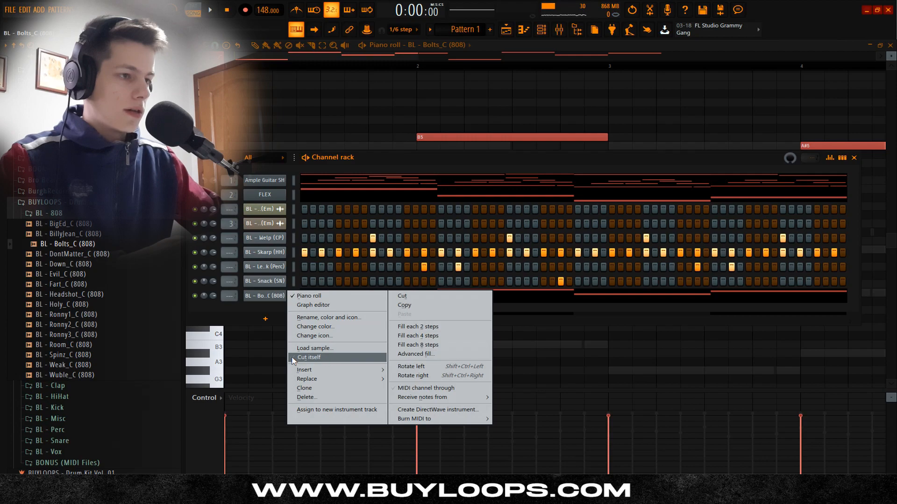
click(311, 360)
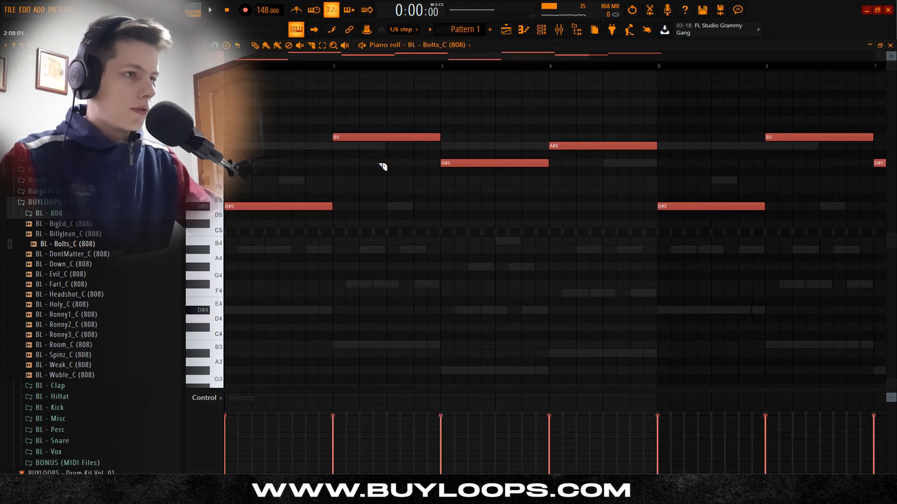
Step: Split the opening D#5 note of the 808 at step 7 of bar 1 and shift the bar 2 B5 note later
scroll(365, 166, down, 1)
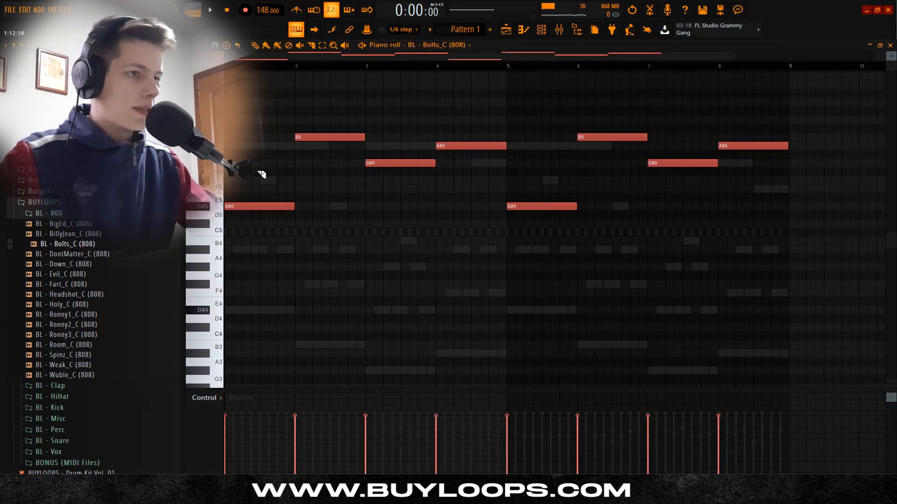
scroll(262, 174, up, 2)
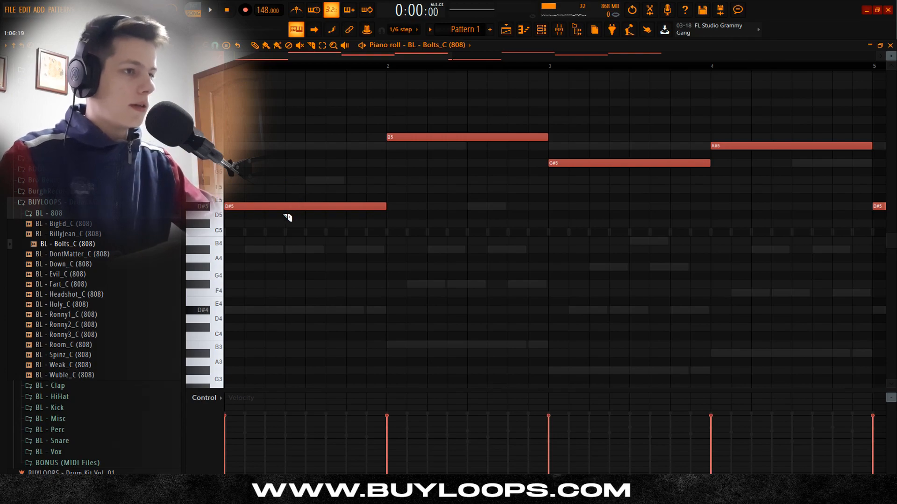
key(space)
key(space)
key(p)
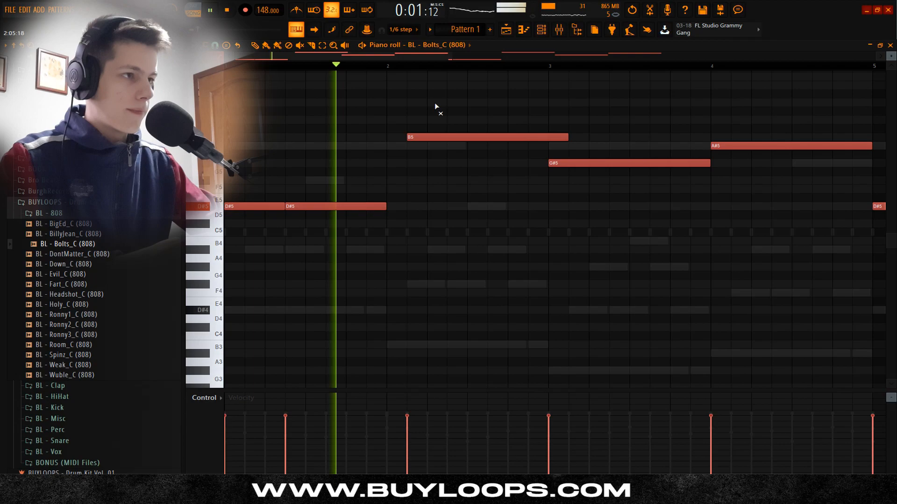
key(space)
Step: Make the B5 note run from step 5 to the end of bar 2, and split it in two at step 11
mouse_move(461, 126)
mouse_down()
mouse_move(447, 146)
mouse_move(437, 134)
mouse_up()
key(space)
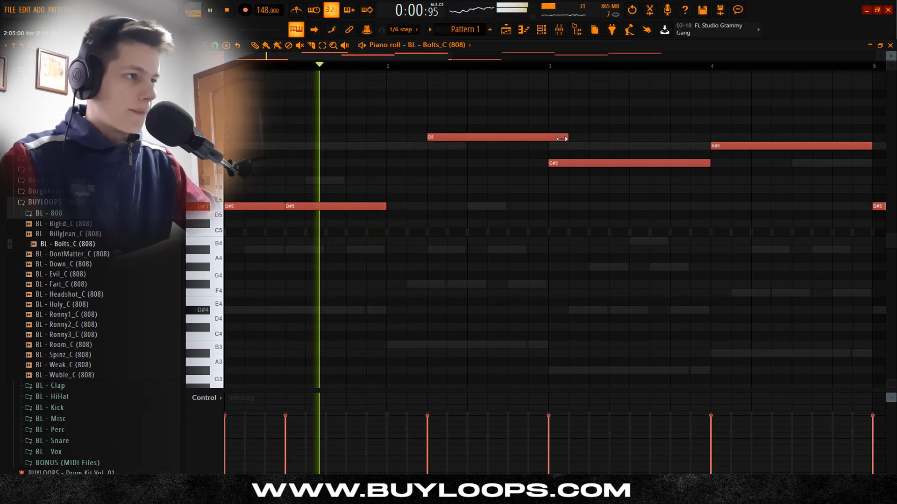
drag(584, 138, 544, 139)
key(space)
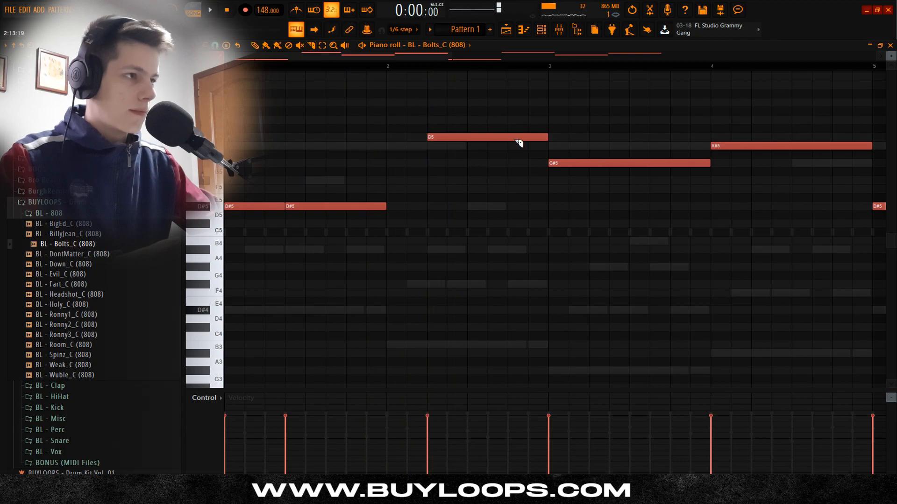
key(space)
scroll(527, 120, down, 2)
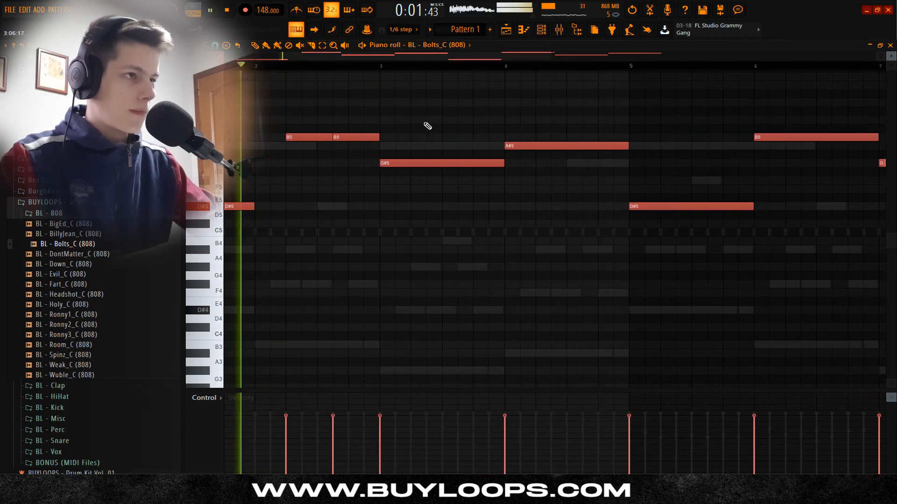
scroll(421, 141, up, 2)
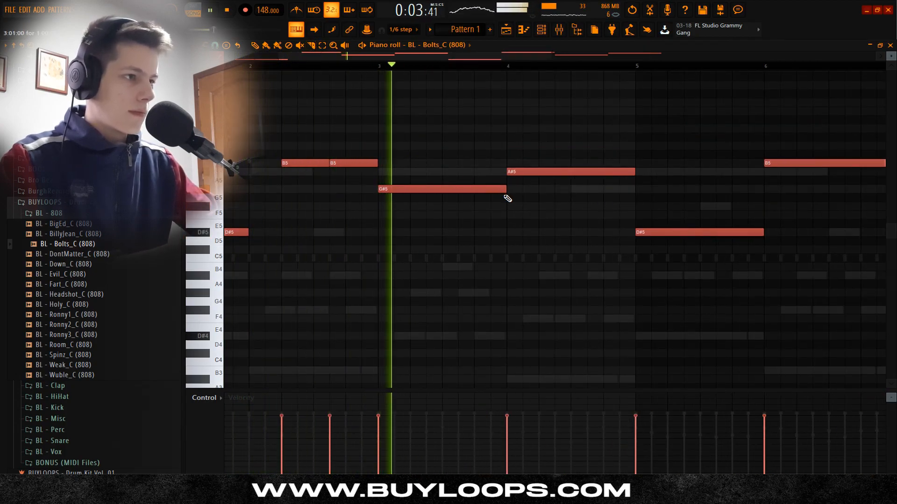
Step: Rework bar 4 into two short A#5 notes on steps 5 and 7 and a G#5 note from step 11 to the bar's end
scroll(514, 195, down, 2)
key(space)
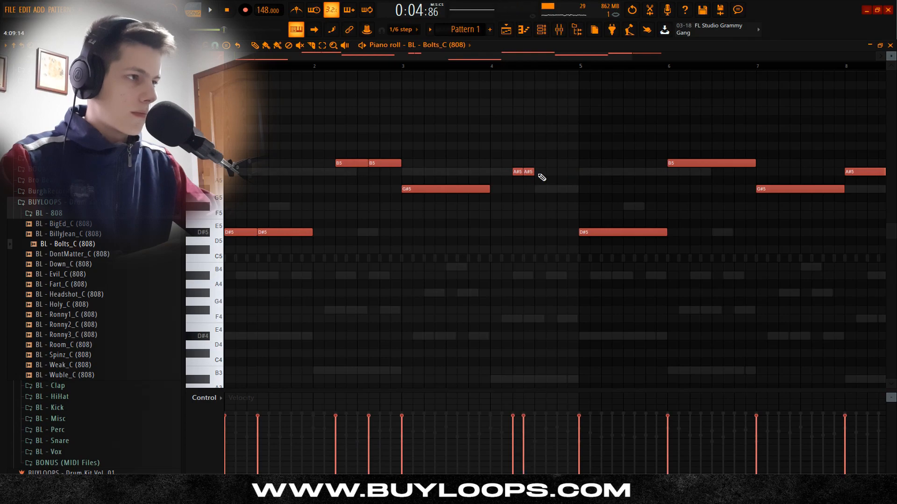
key(space)
key(space)
click(546, 172)
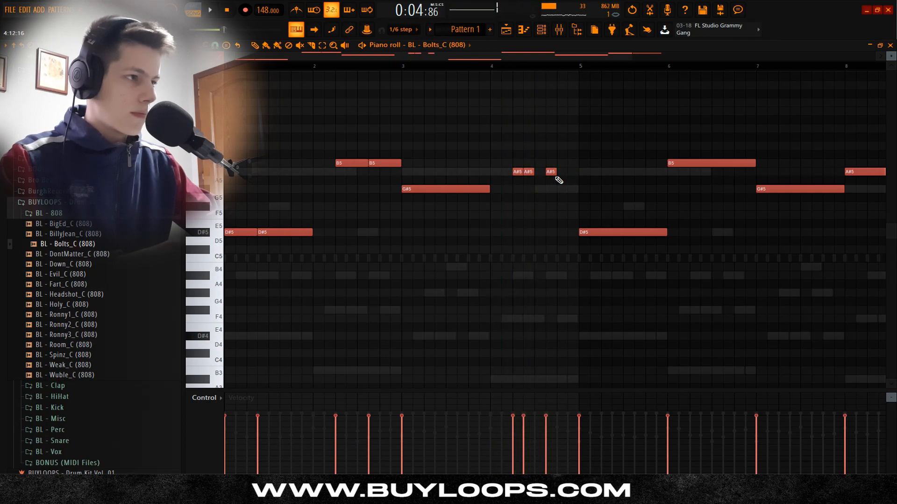
Step: Replace the 808 notes in bars 5 to 8 with a duplicate of bars 1 to 4, lengthening notes to close the gaps
key(space)
drag(556, 189, 575, 190)
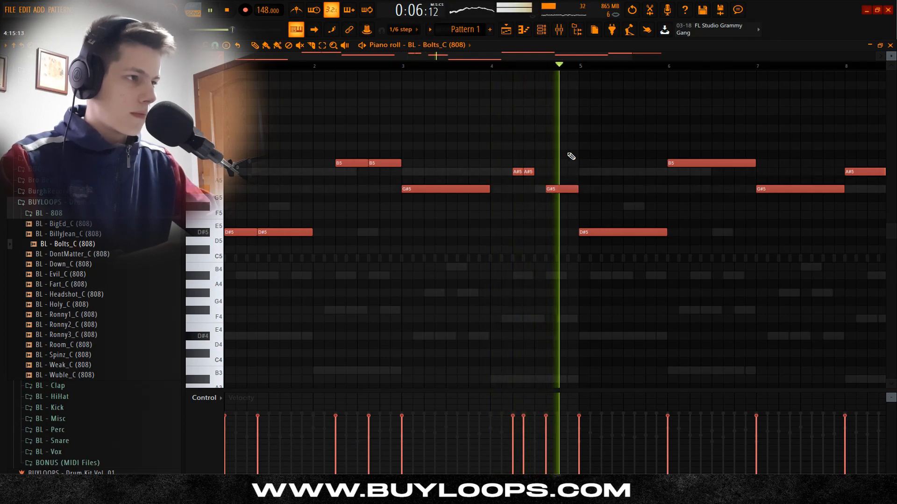
scroll(542, 127, down, 1)
scroll(543, 127, down, 1)
key(space)
drag(722, 288, 472, 116)
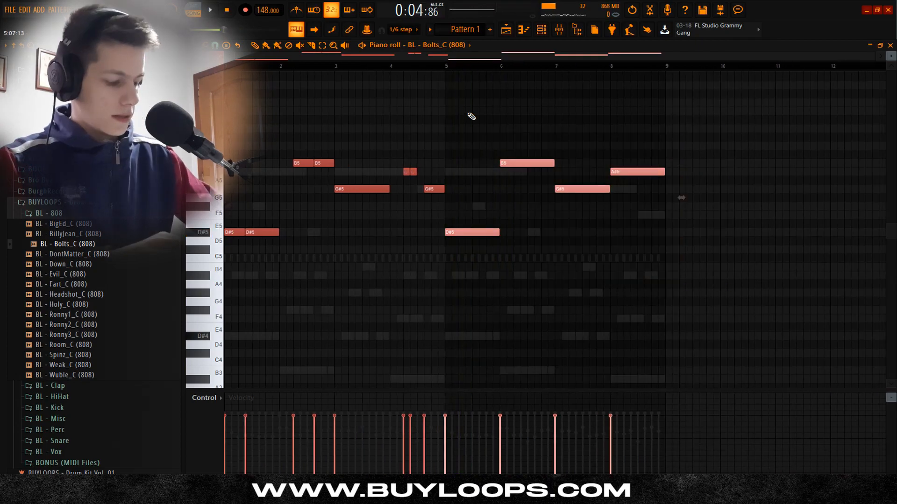
key(Delete)
key(ctrl+b)
key(ctrl+d)
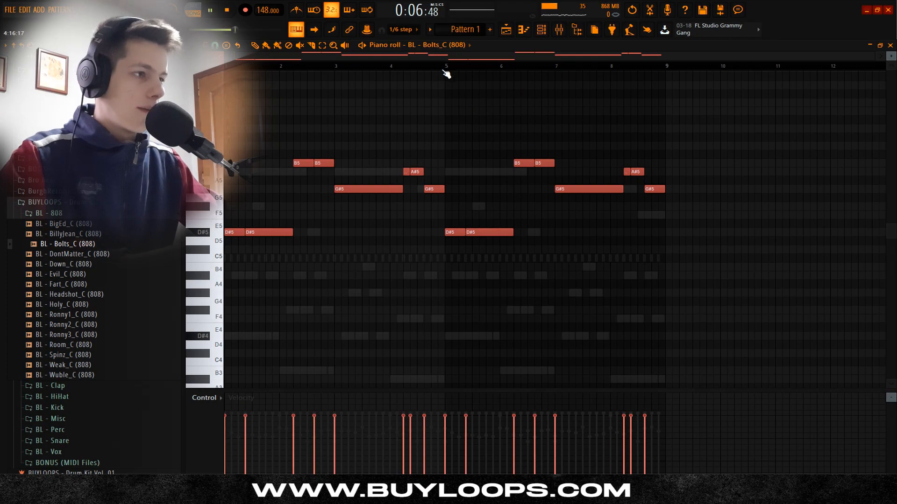
Step: Divide the bar 7 G#5 note into three at steps 7 and 13, the last part running up to step 5 of bar 8
scroll(446, 73, up, 2)
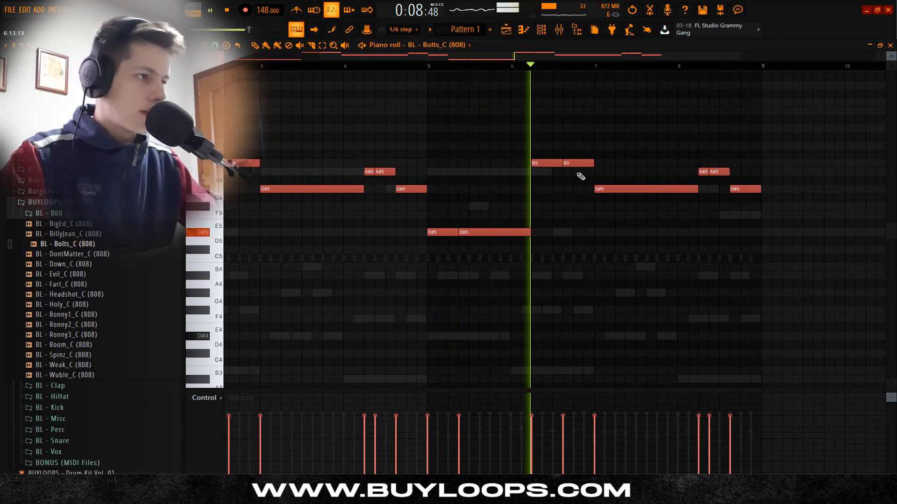
key(space)
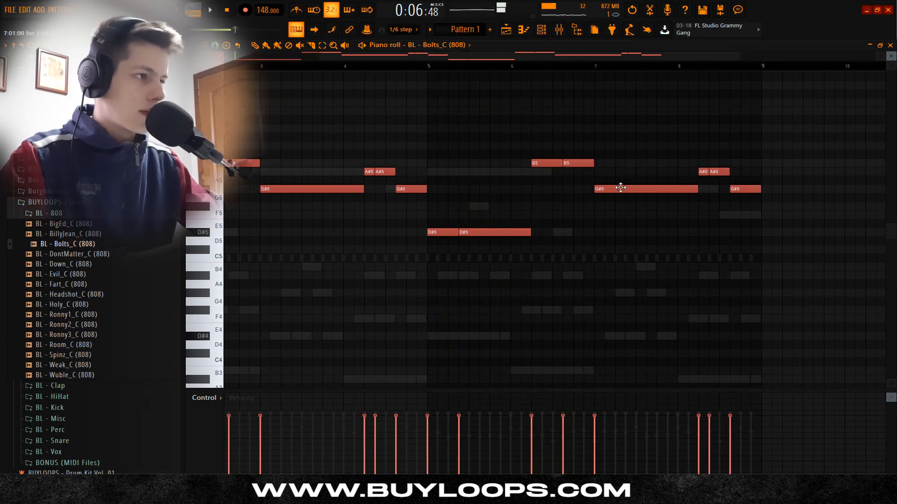
click(597, 67)
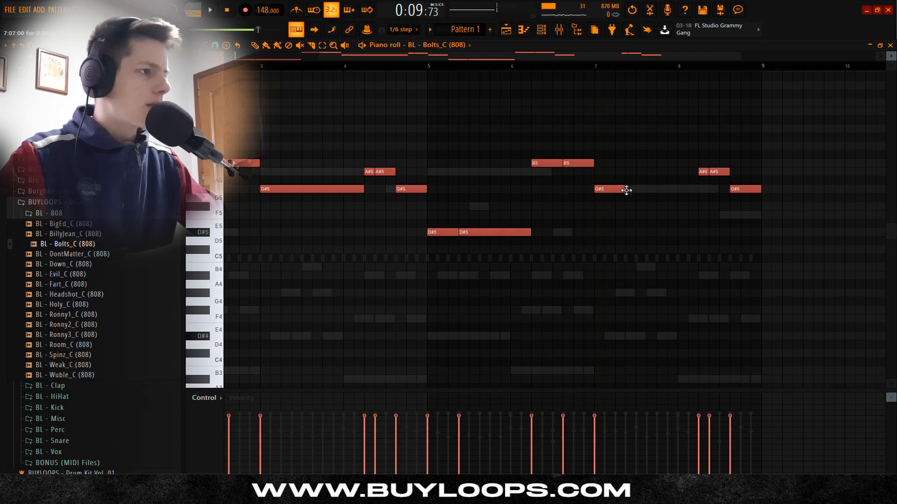
click(626, 191)
key(space)
key(space)
click(659, 190)
key(space)
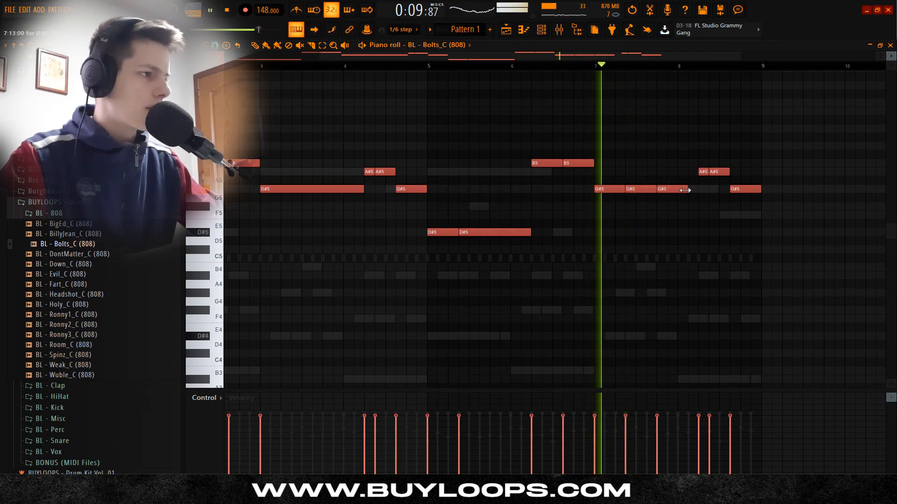
drag(684, 190, 701, 190)
scroll(696, 125, up, 2)
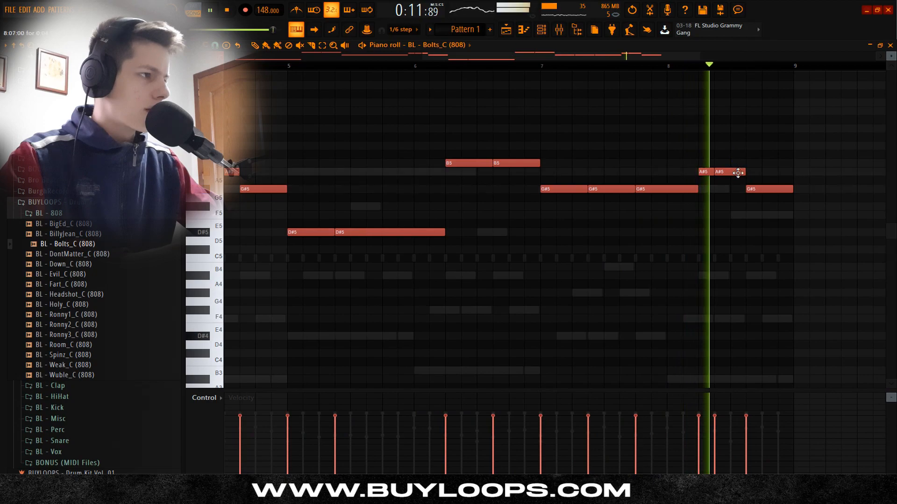
Step: Try ending bar 8 with a shortened second A#5, a high G#6 note from step 9, and an F5 note from step 13
key(space)
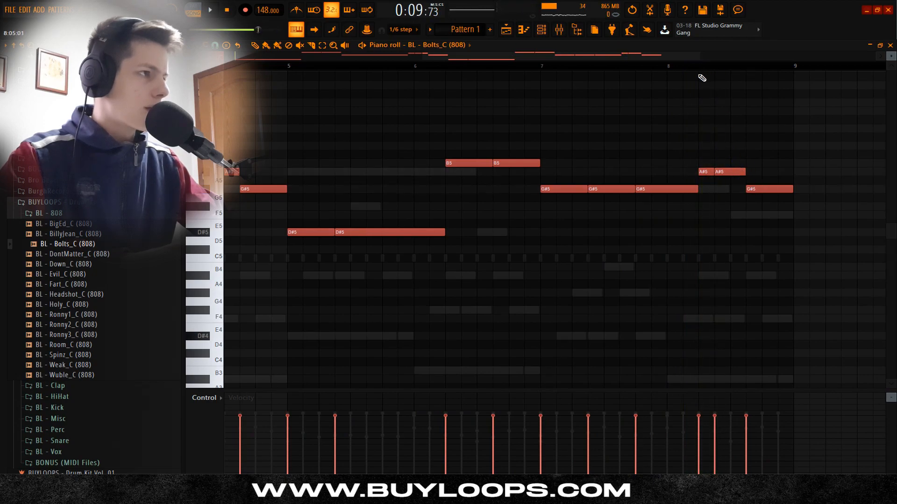
click(672, 69)
key(space)
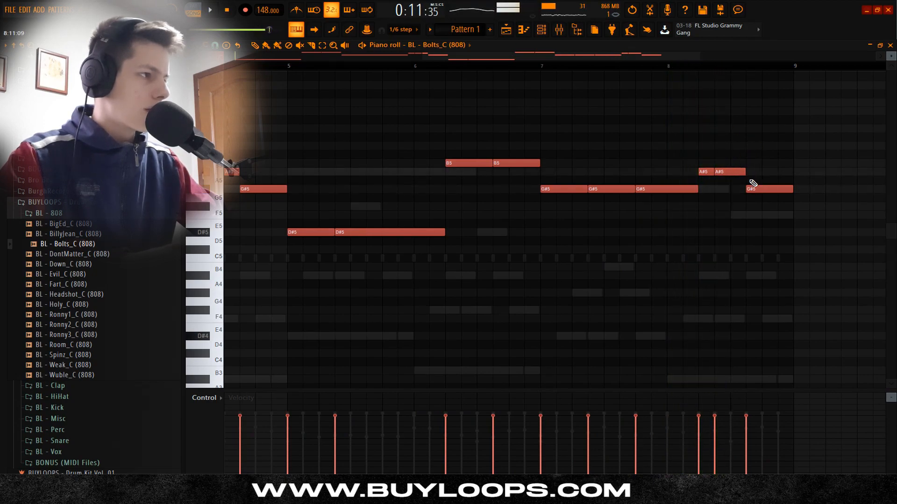
key(space)
key(space)
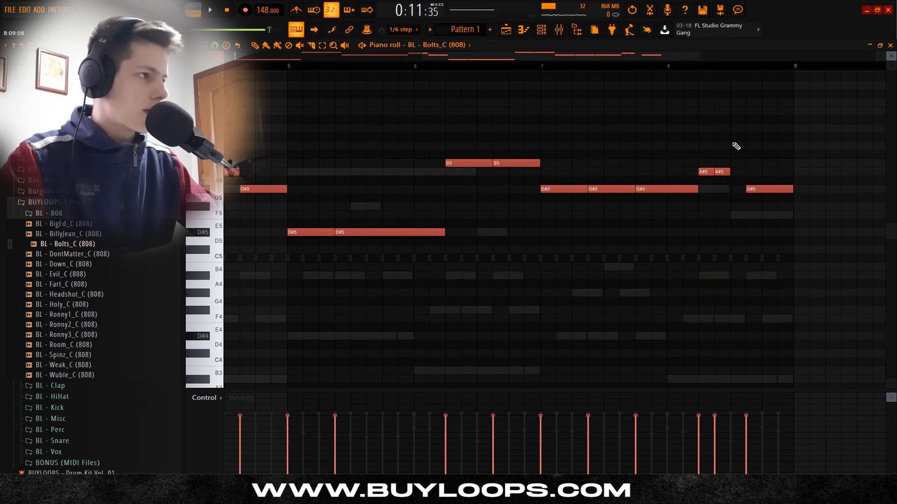
key(space)
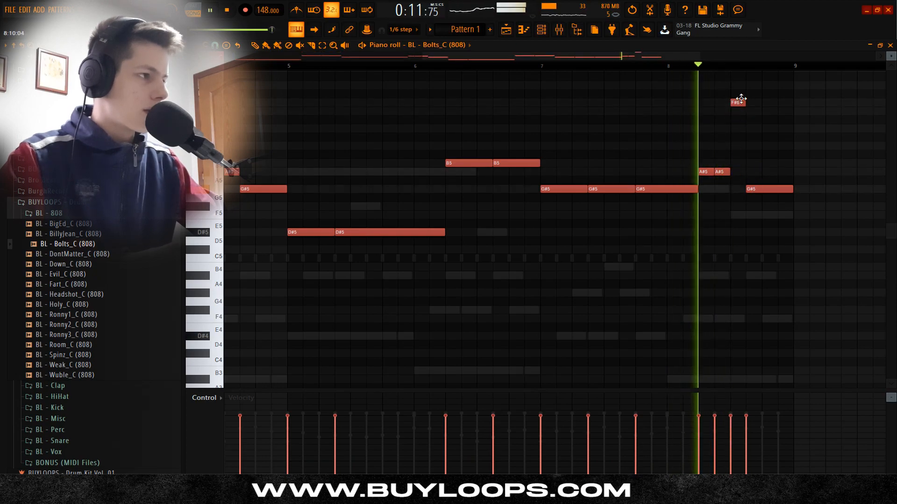
key(space)
drag(736, 101, 777, 87)
key(space)
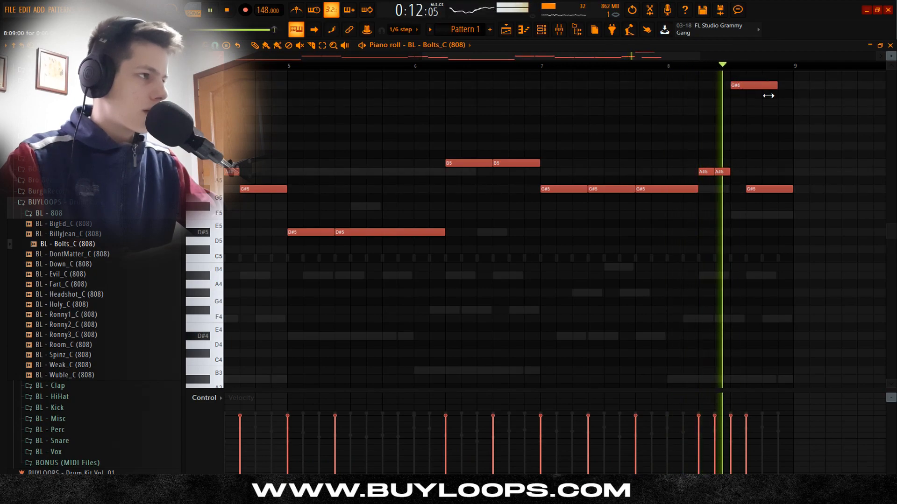
key(space)
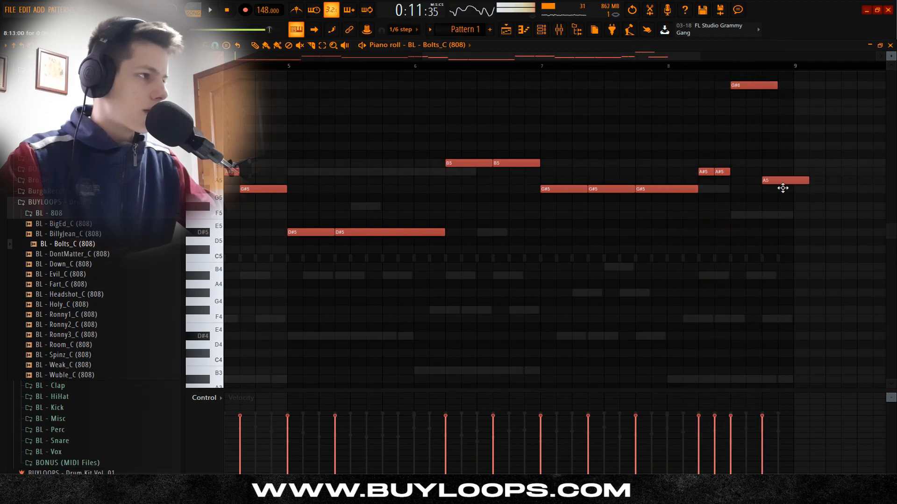
key(space)
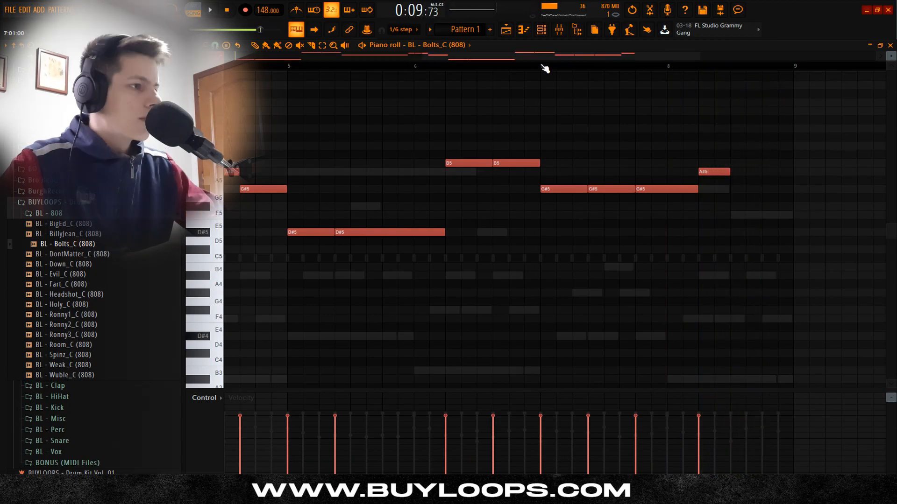
Step: Rework bar 8 into a single A#5 note on steps 5 to 8 and an F5 note from step 11 to the bar's end
key(space)
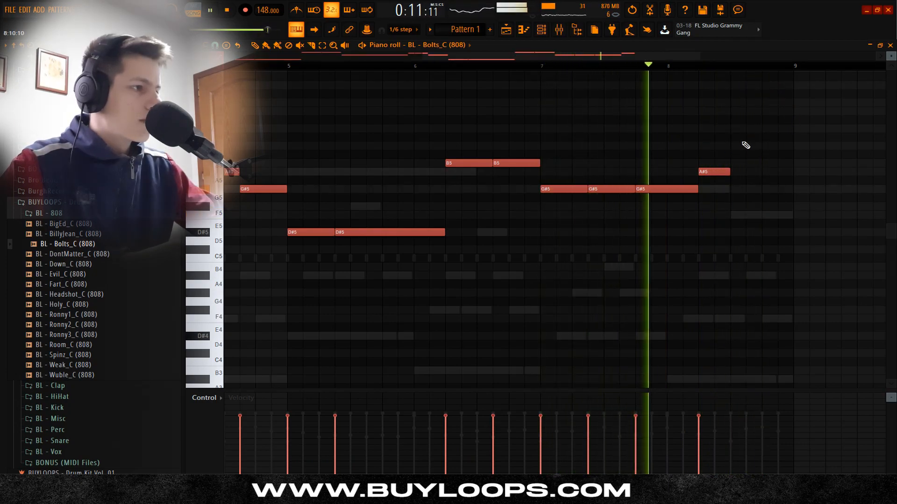
key(space)
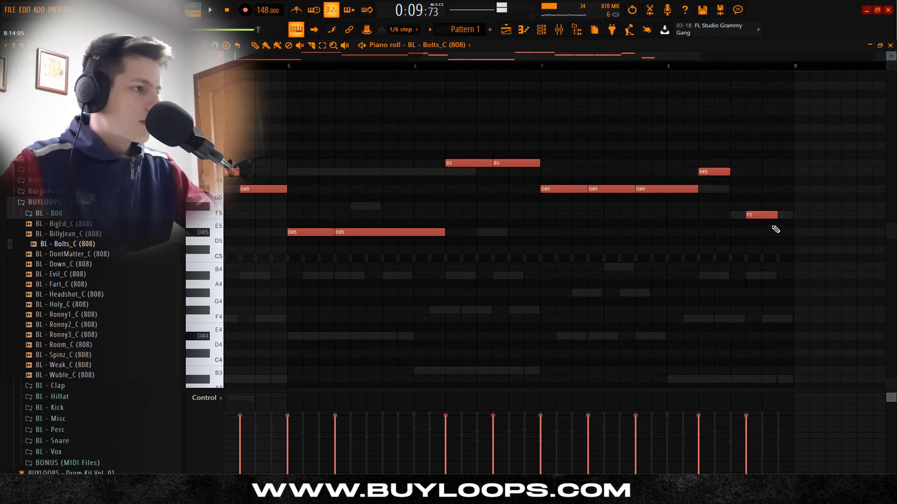
key(space)
scroll(794, 233, down, 5)
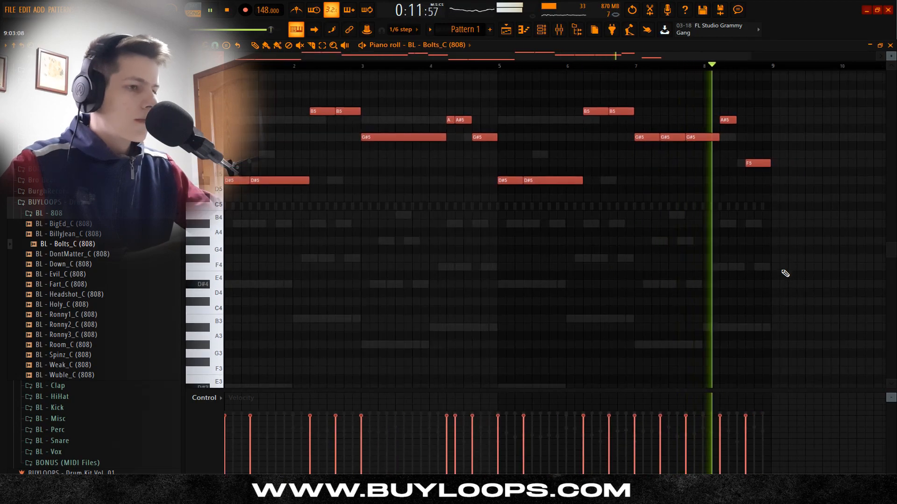
scroll(779, 261, down, 1)
scroll(629, 220, up, 2)
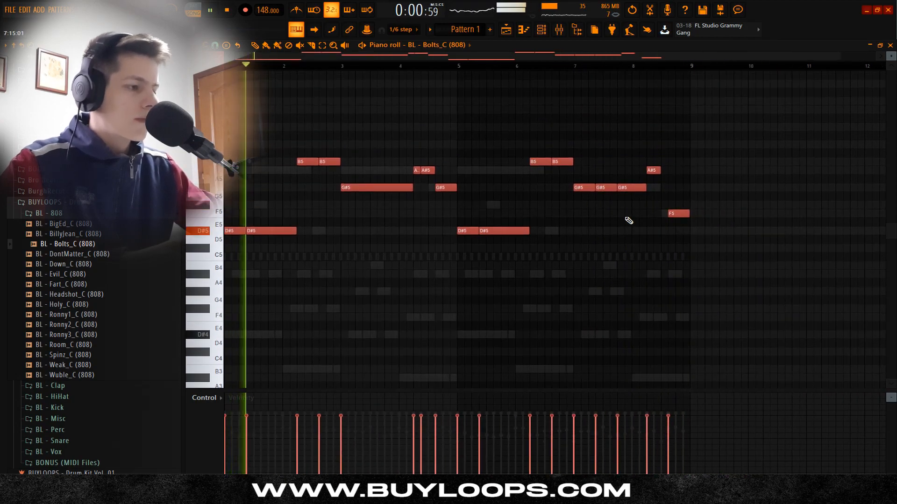
Step: Add the BL - NukeEm (KK) kick from the kit as a new channel and give it a copy of the 808's notes
click(542, 29)
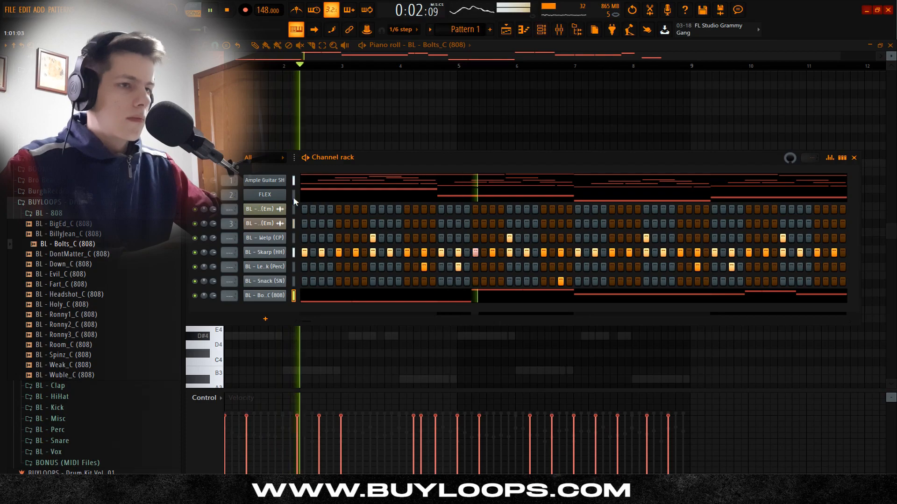
click(65, 214)
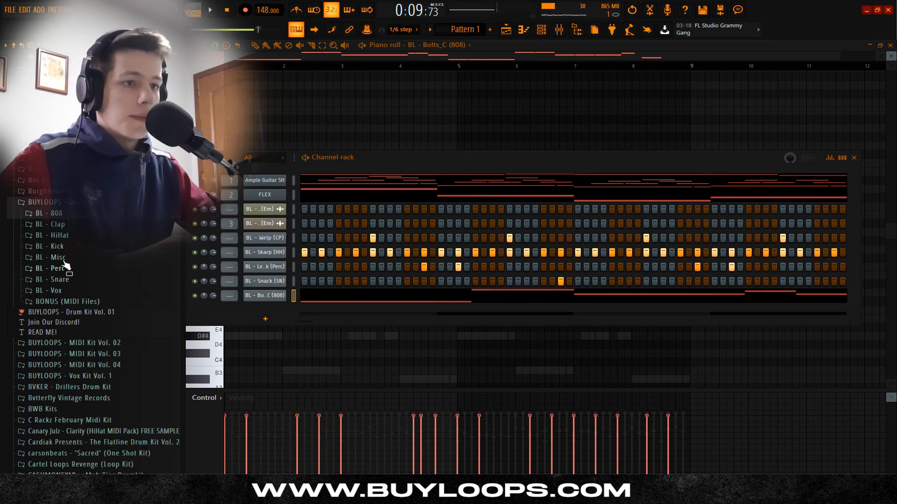
click(60, 247)
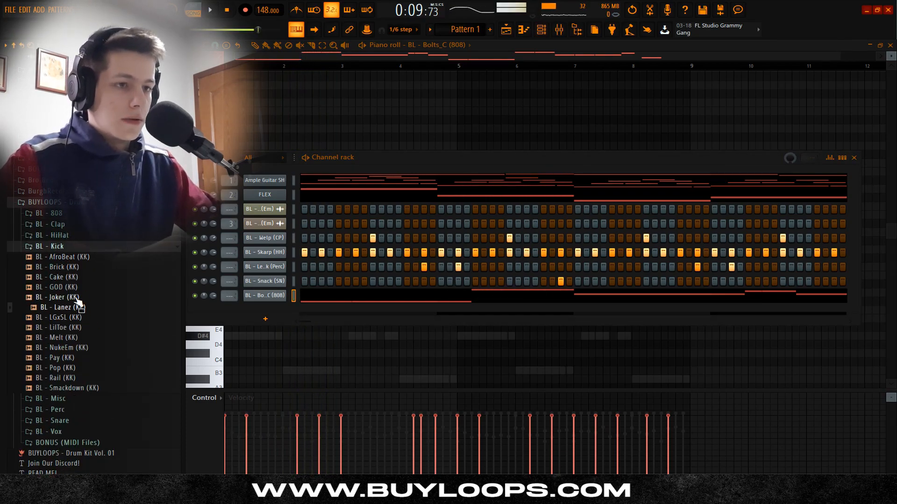
drag(77, 303, 297, 305)
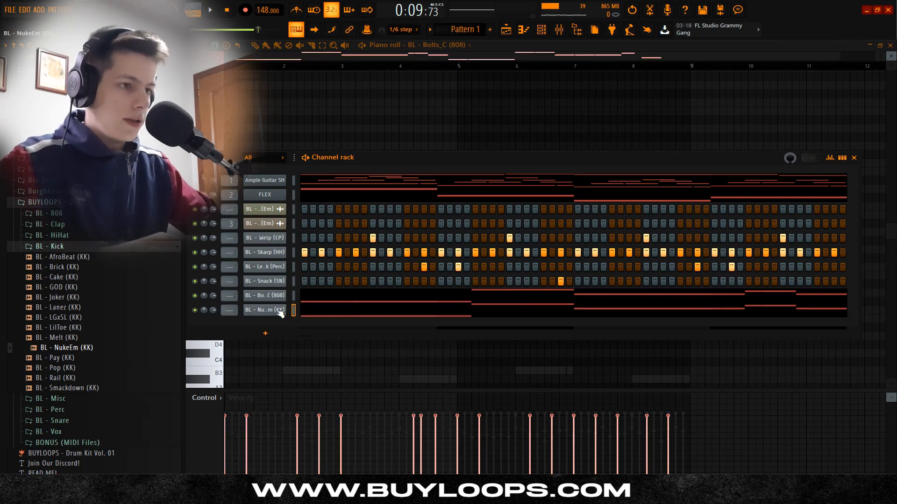
right_click(280, 310)
click(301, 312)
scroll(298, 274, down, 1)
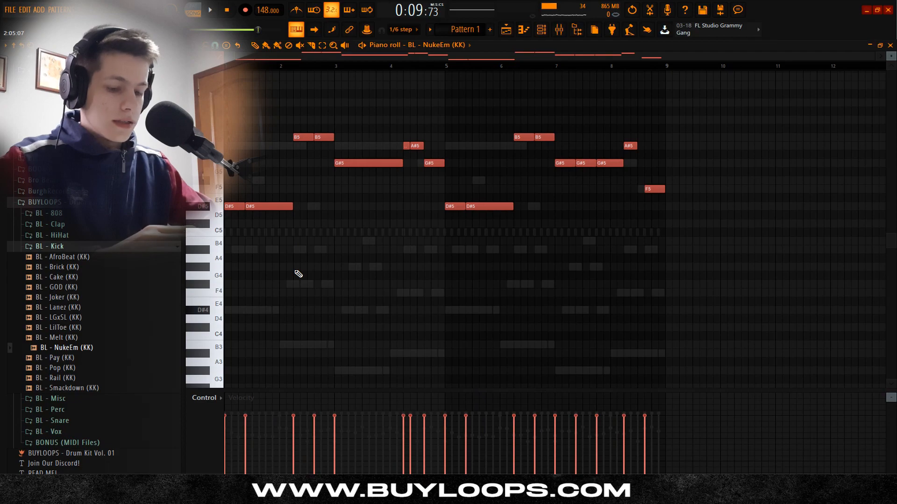
Step: Limit all the kick notes to C5 and raise their velocities to maximum
key(alt+k)
click(605, 186)
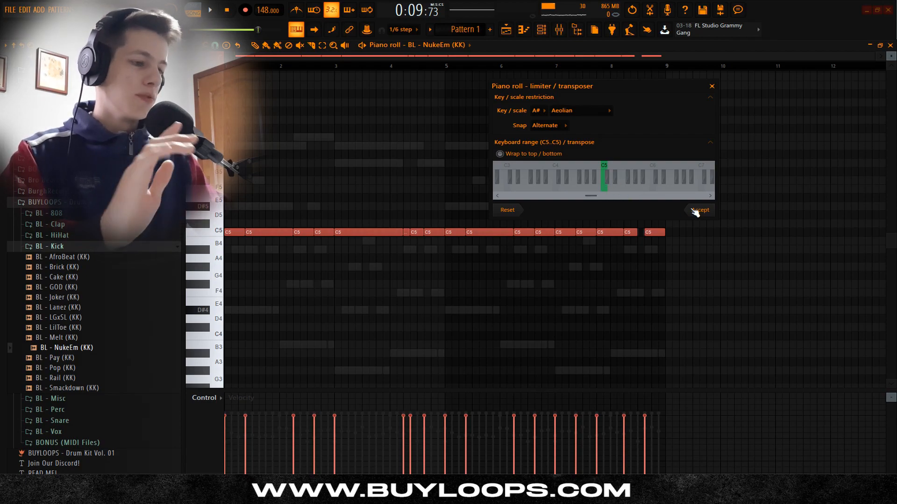
click(703, 212)
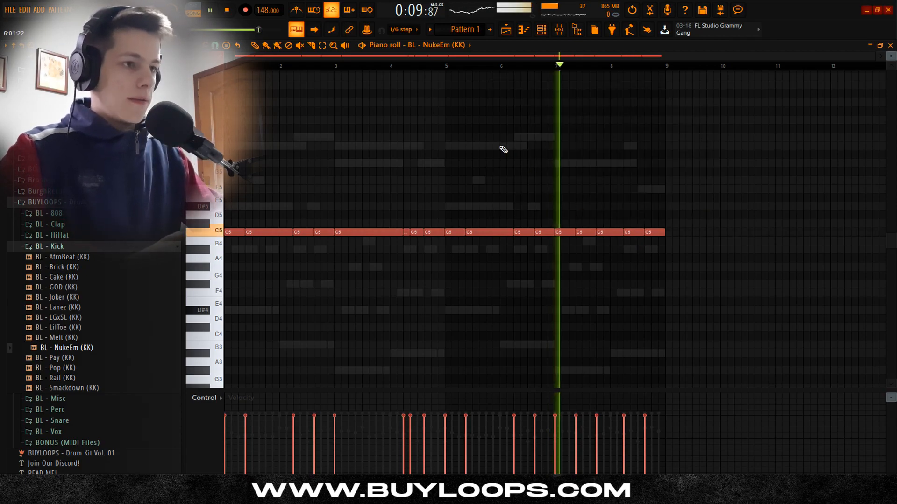
key(ctrl+a)
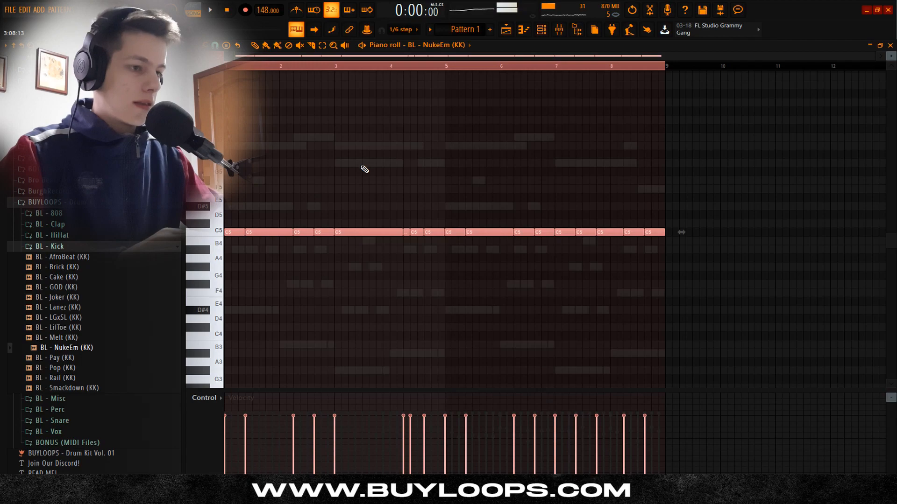
click(294, 66)
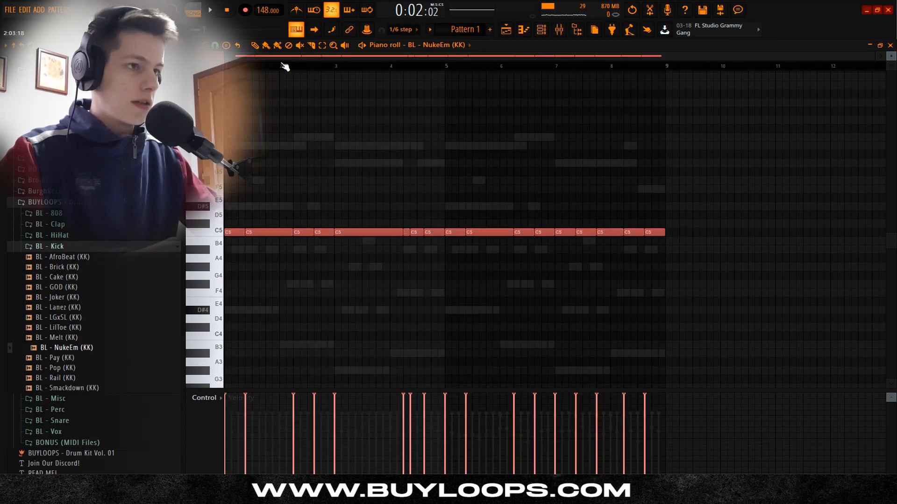
Step: Delete the kick notes at step 5 of bar 2 and step 5 of bar 4
key(space)
scroll(297, 57, up, 4)
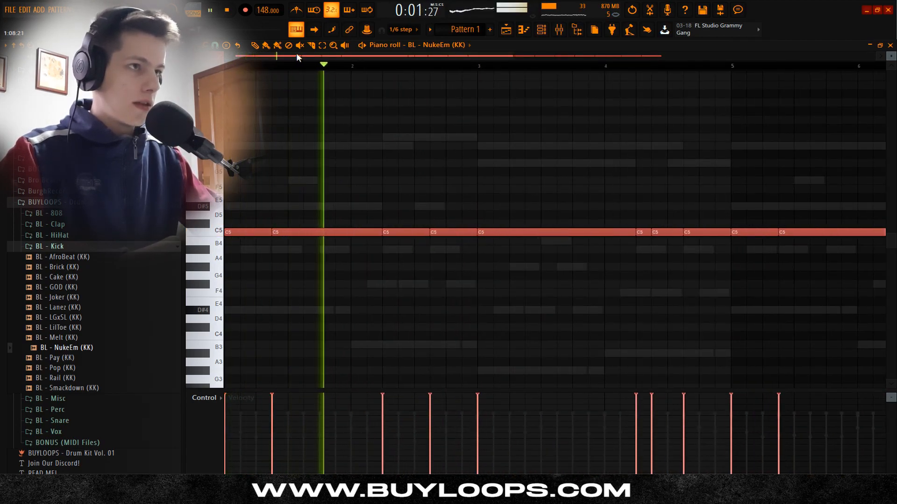
right_click(415, 232)
scroll(574, 267, down, 2)
scroll(574, 268, up, 2)
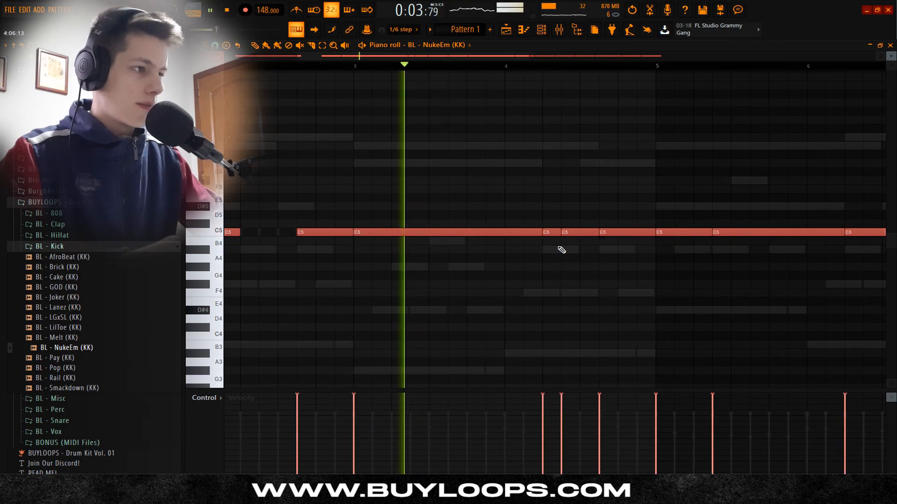
right_click(555, 232)
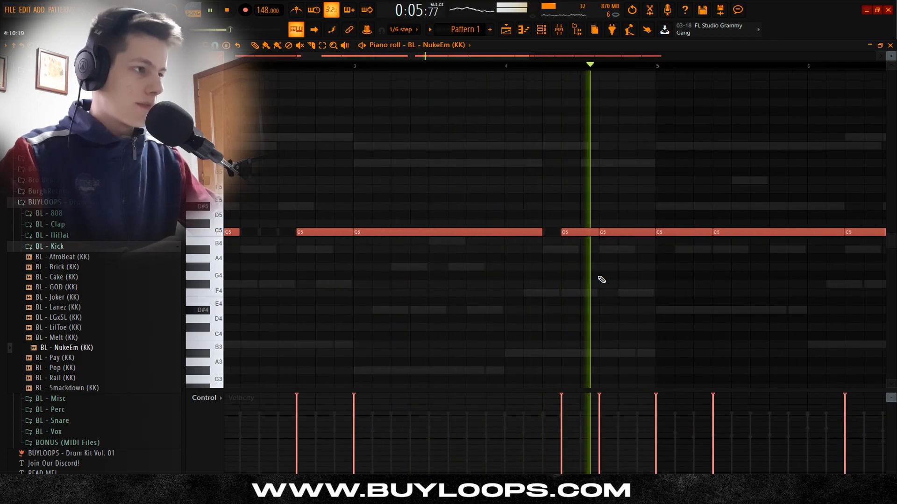
Step: Delete both kick notes inside bar 6 and the one at step 5 of bar 8, lengthening the remaining notes to close the gaps
scroll(621, 264, down, 4)
scroll(532, 262, up, 3)
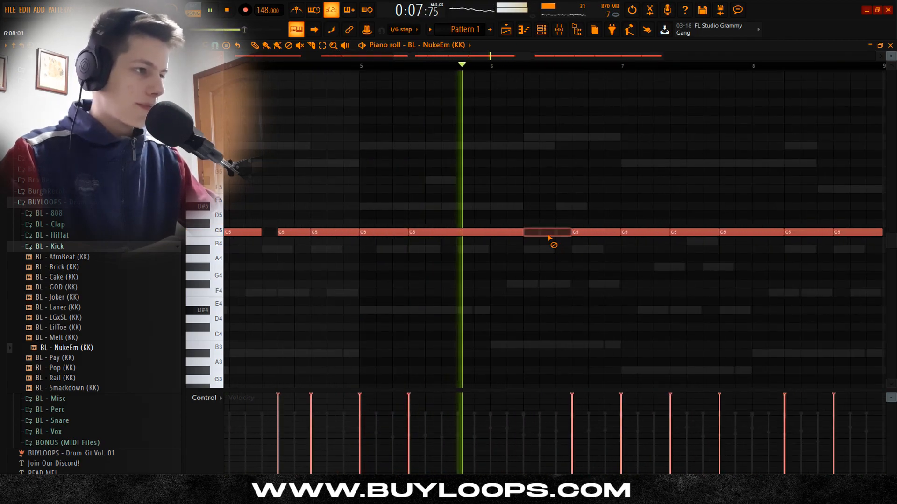
right_click(551, 233)
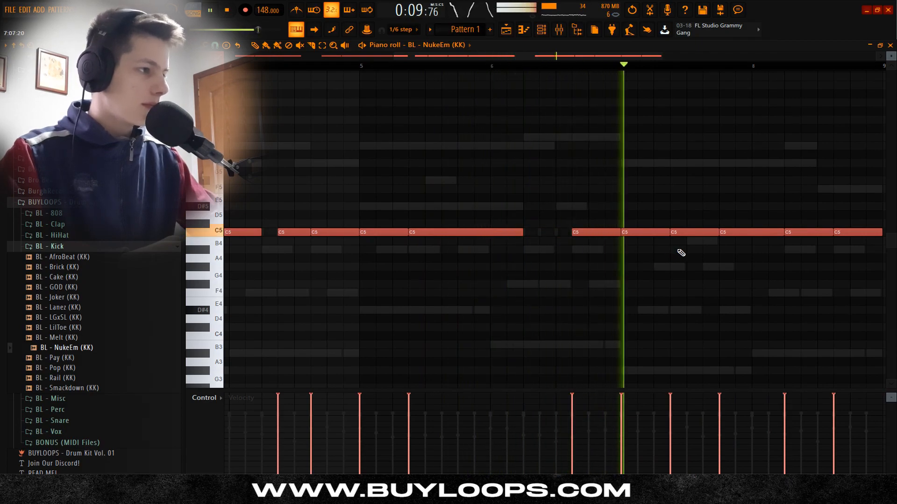
scroll(671, 250, down, 2)
right_click(617, 232)
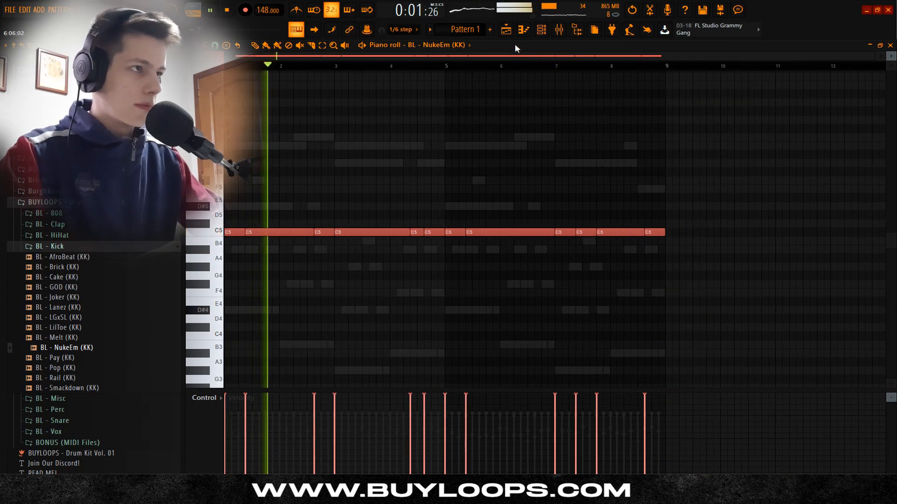
Step: Lower the velocities of all the kick notes slightly
key(space)
key(ctrl+a)
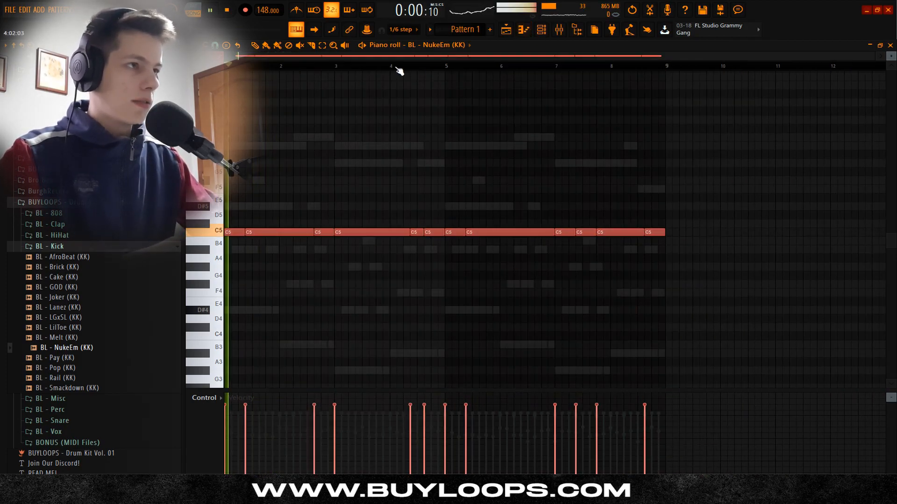
Step: Add the open hats BL - Kort (OH) with a hit on step 5 and BL - Main (OH) with a hit on step 13
click(541, 30)
key(space)
click(75, 247)
click(73, 237)
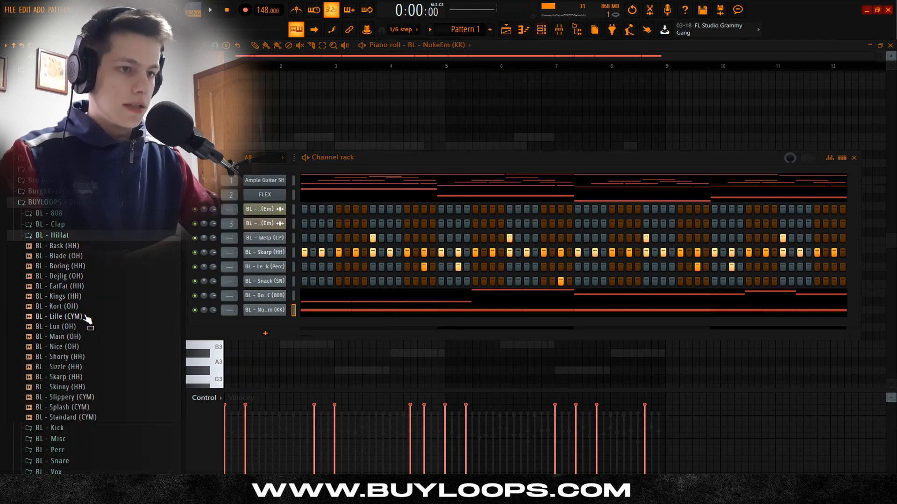
drag(63, 337, 273, 333)
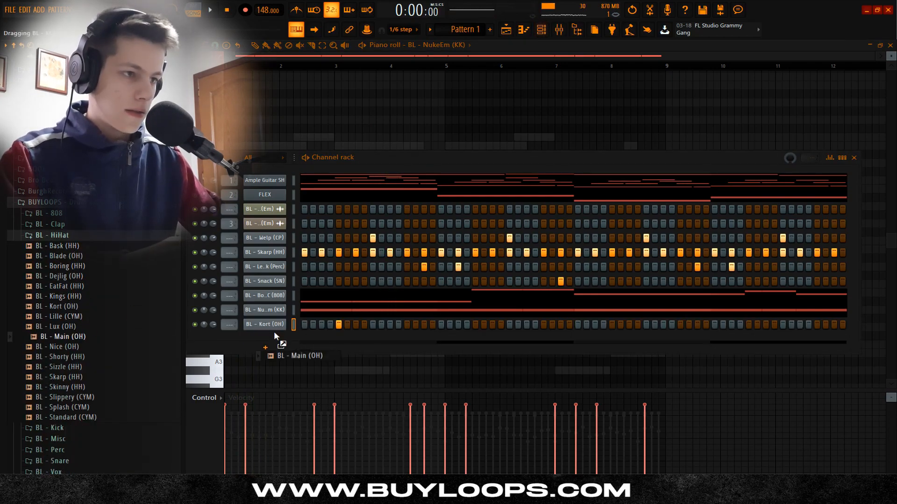
key(space)
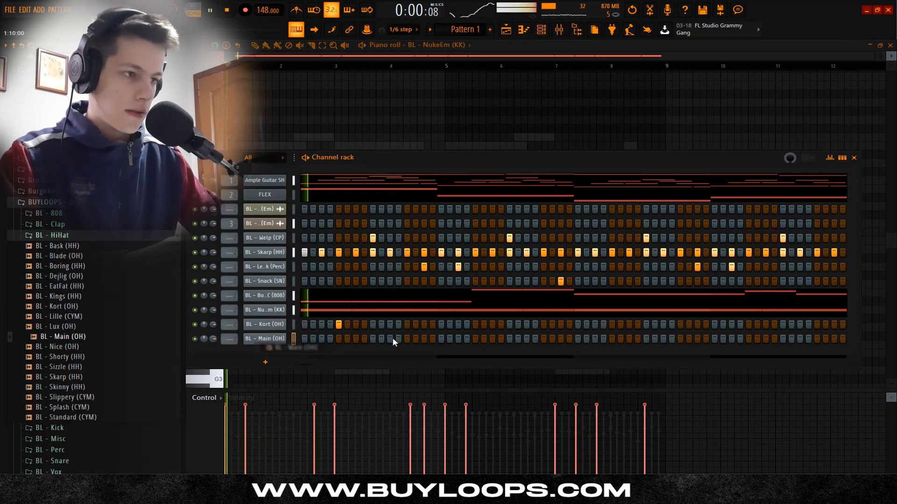
click(407, 339)
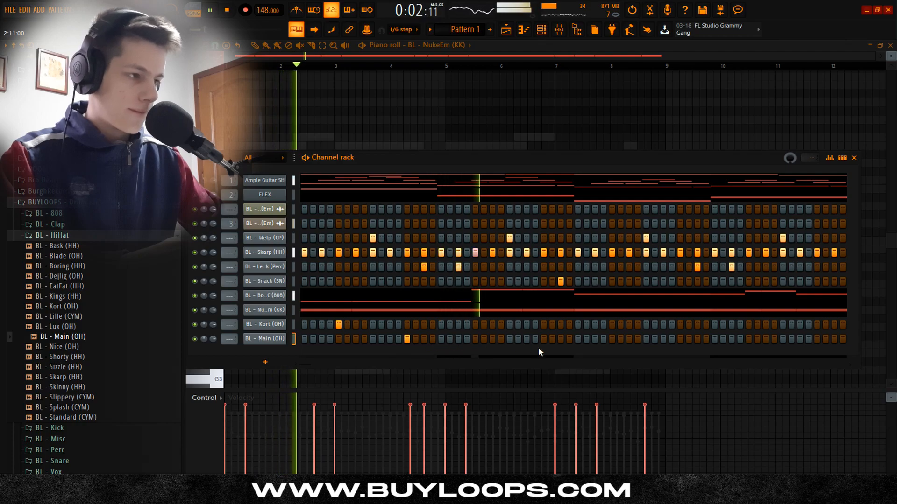
Step: Add a BL - Main (OH) hit on step 45 and replace that channel's sample with BL - Lux (OH)
click(680, 339)
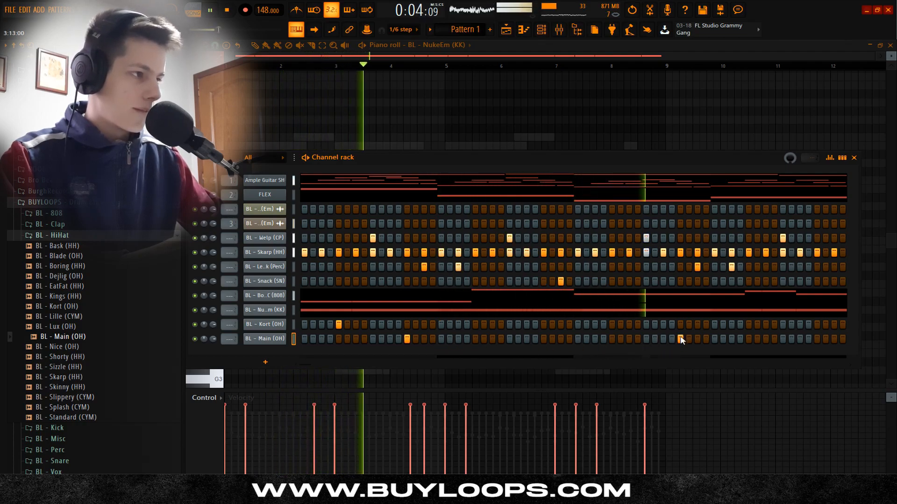
key(space)
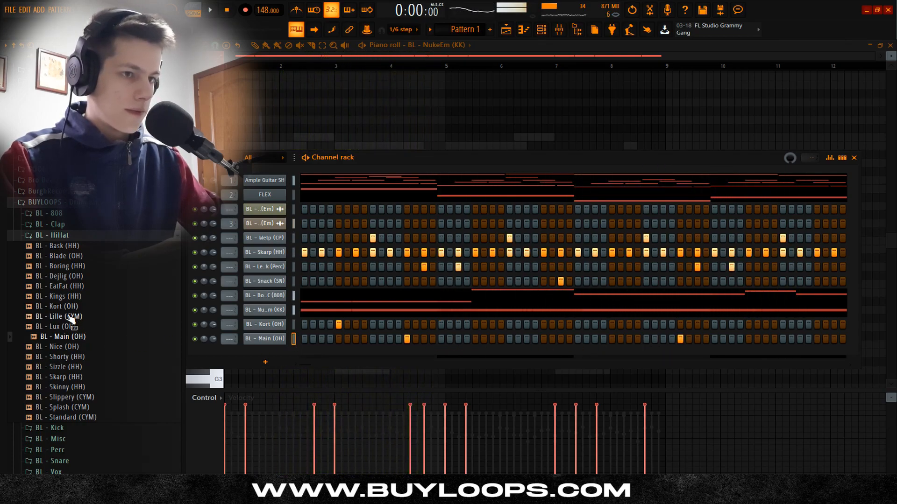
key(space)
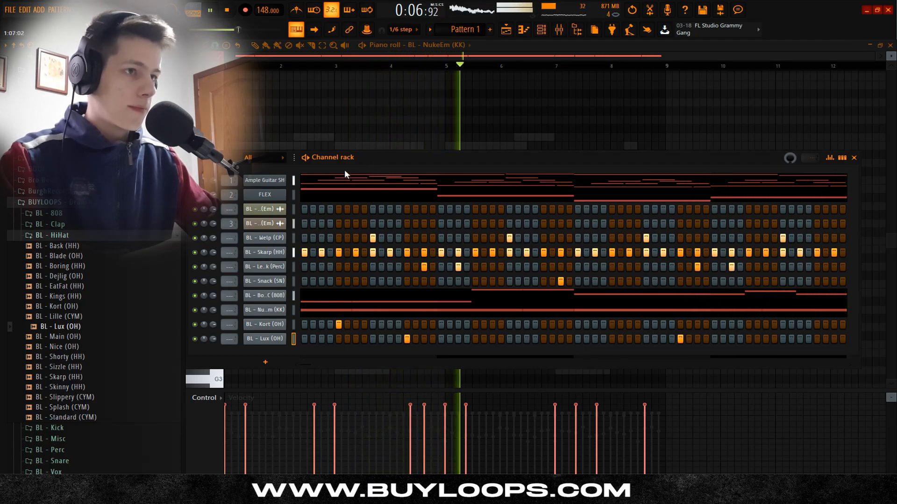
key(space)
right_click(195, 182)
click(393, 158)
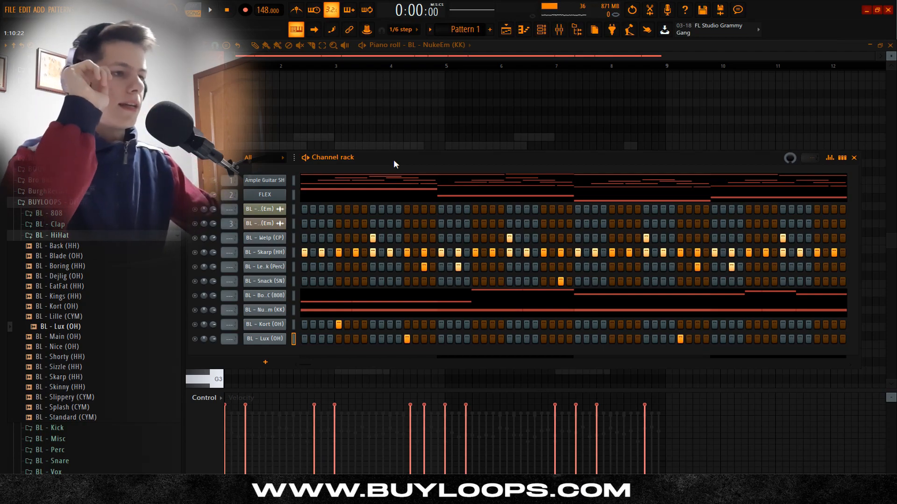
Step: Add an Omnisphere_4 channel and draw D#6, C#6, B5 and A#5 from beat 4 of bar 1, with a short A#5 before the B5
click(258, 366)
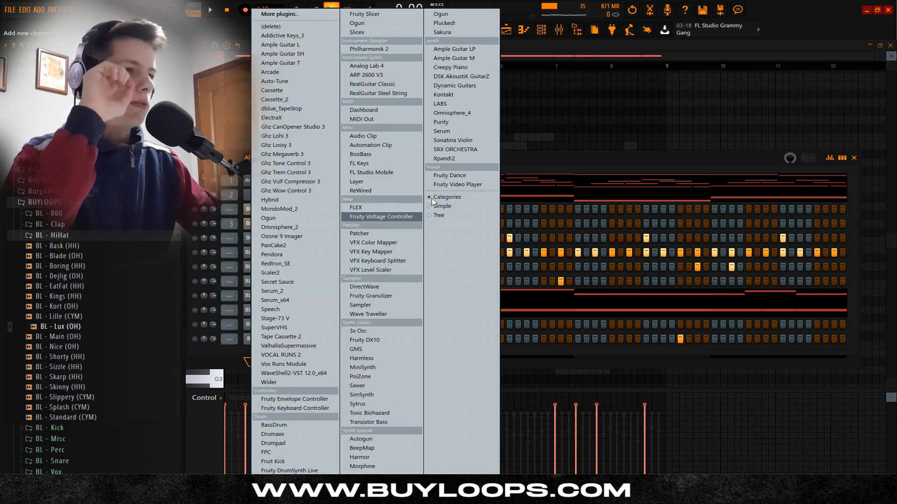
click(474, 114)
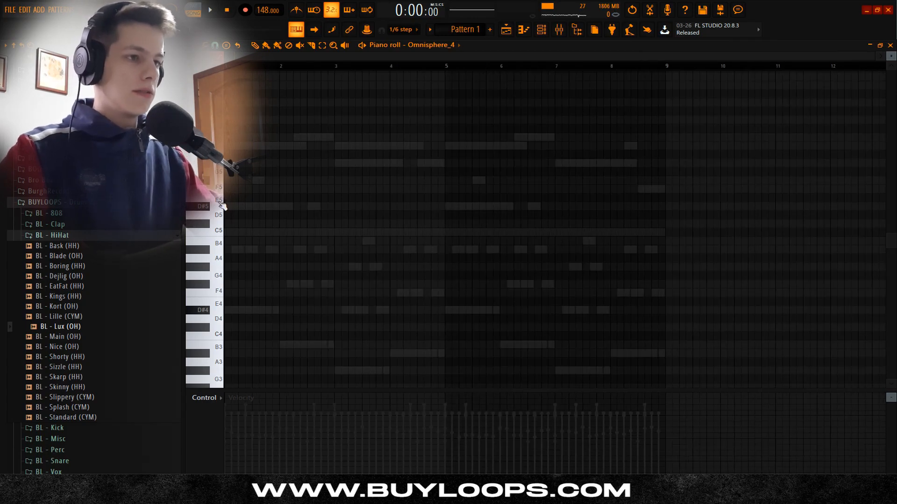
key(space)
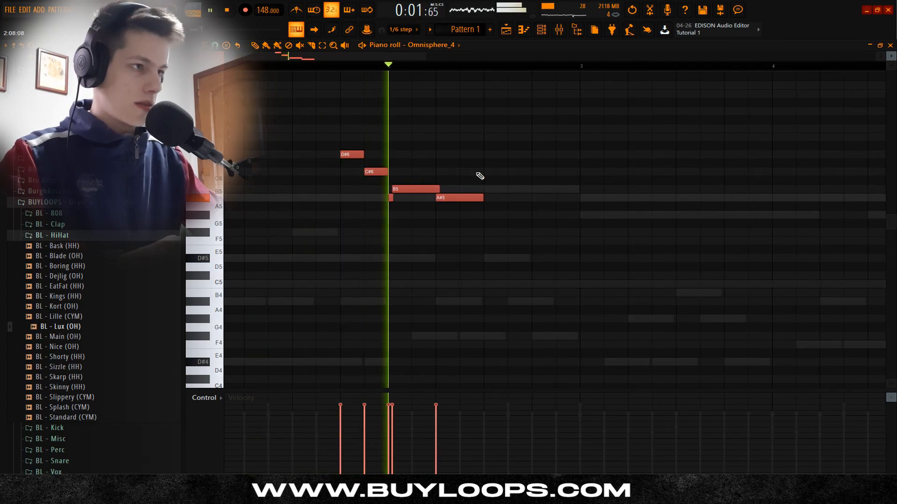
key(space)
key(space)
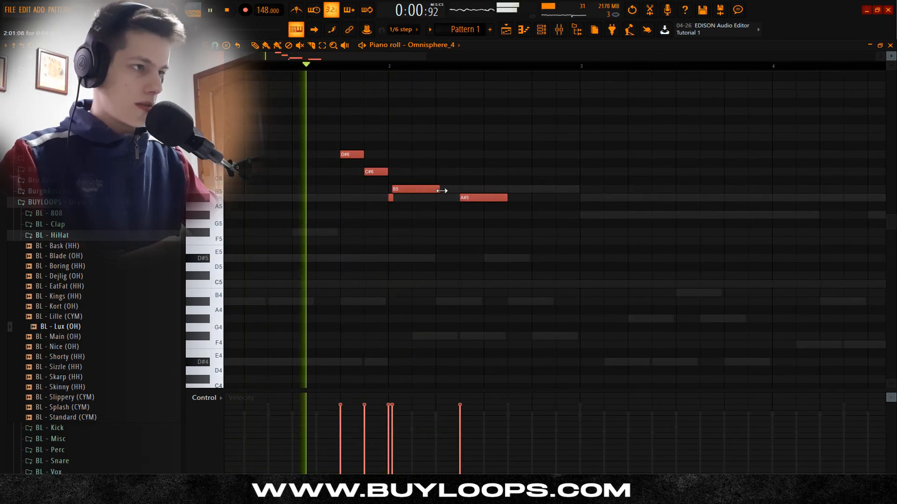
drag(440, 189, 464, 188)
Step: Transpose the Omnisphere phrase up one octave and lower its note velocities slightly
scroll(491, 176, down, 2)
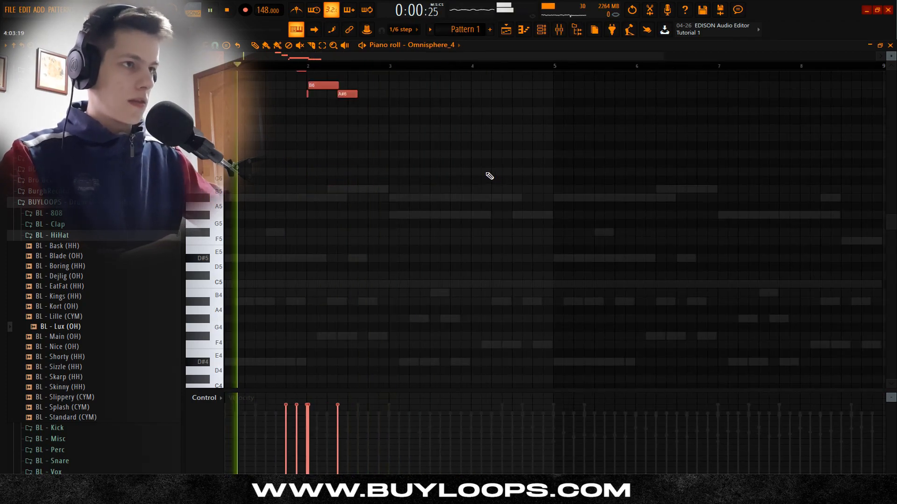
scroll(489, 176, up, 4)
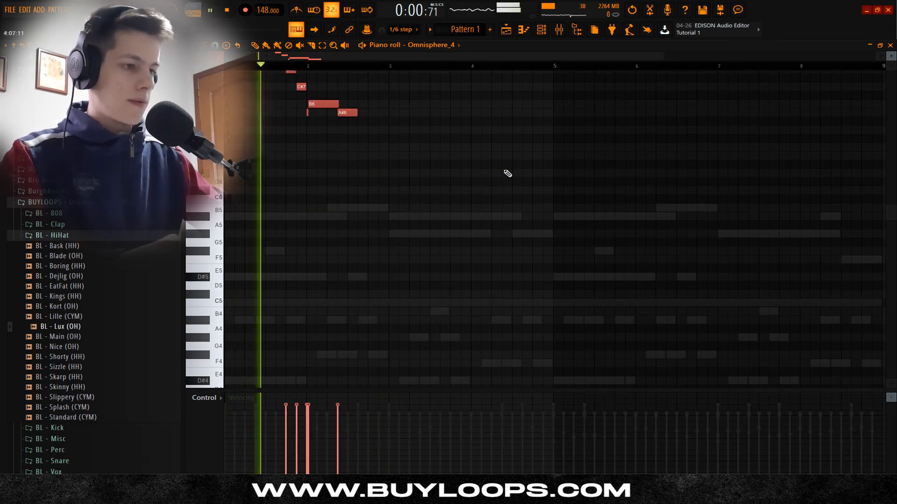
key(space)
key(space)
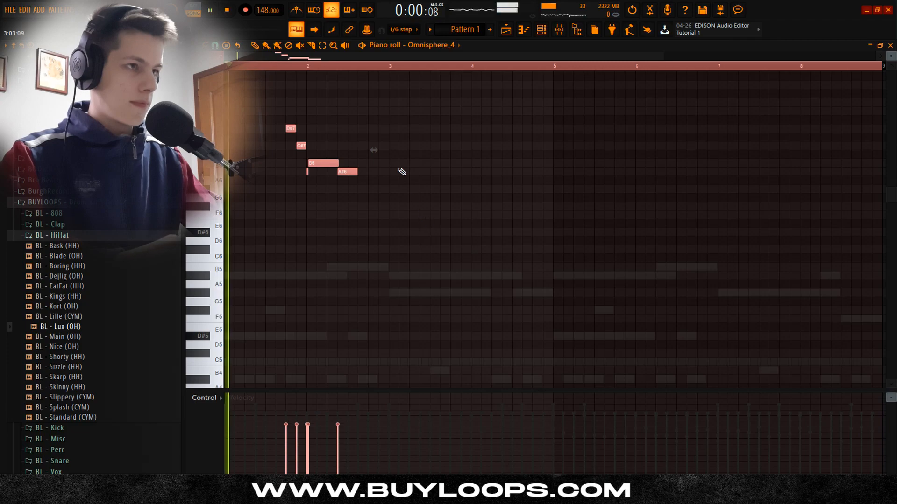
Step: Extend the melody with a G#6 note late in bar 2 and an A#6 note at the start of bar 3
scroll(287, 171, down, 1)
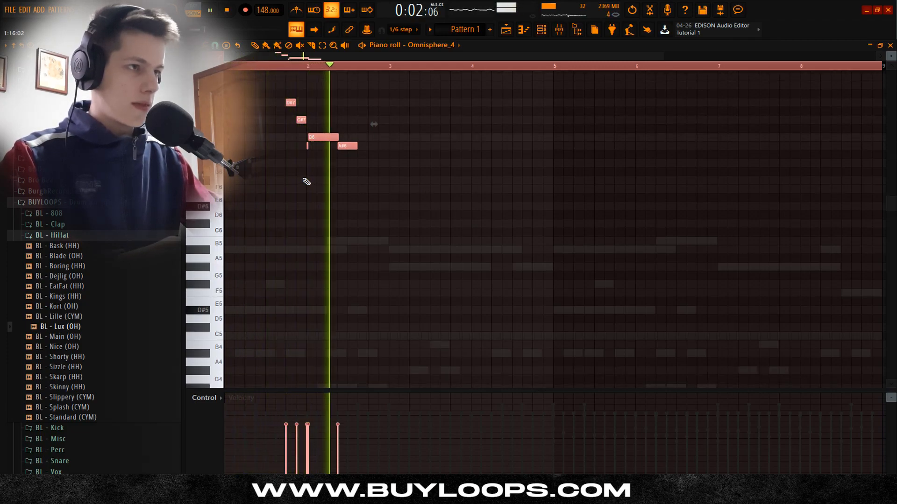
key(space)
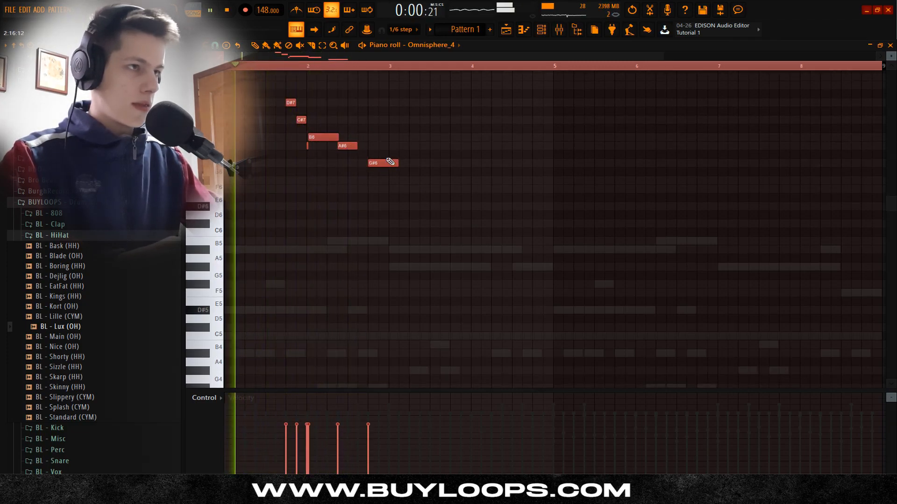
scroll(381, 114, down, 2)
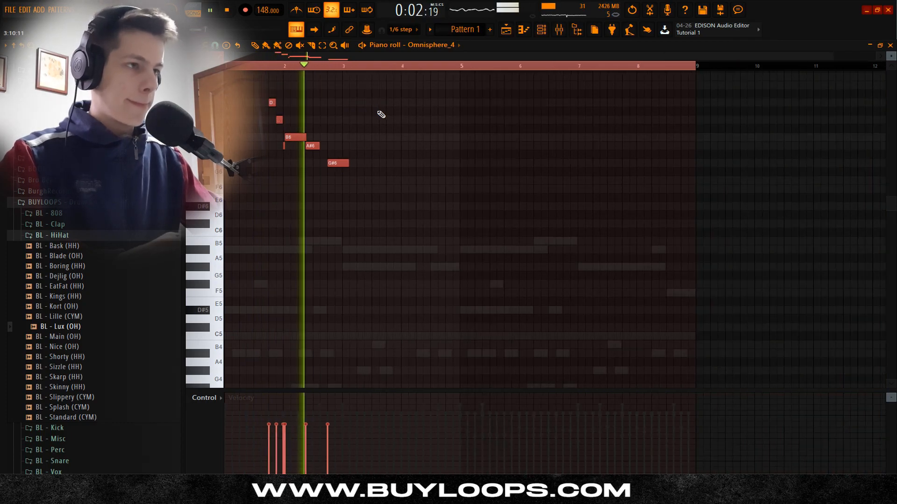
scroll(364, 122, up, 2)
key(space)
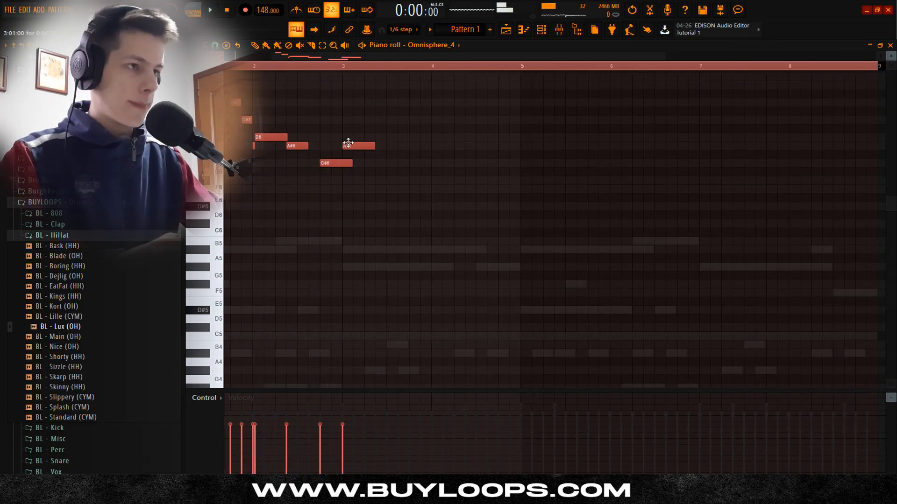
click(256, 69)
key(space)
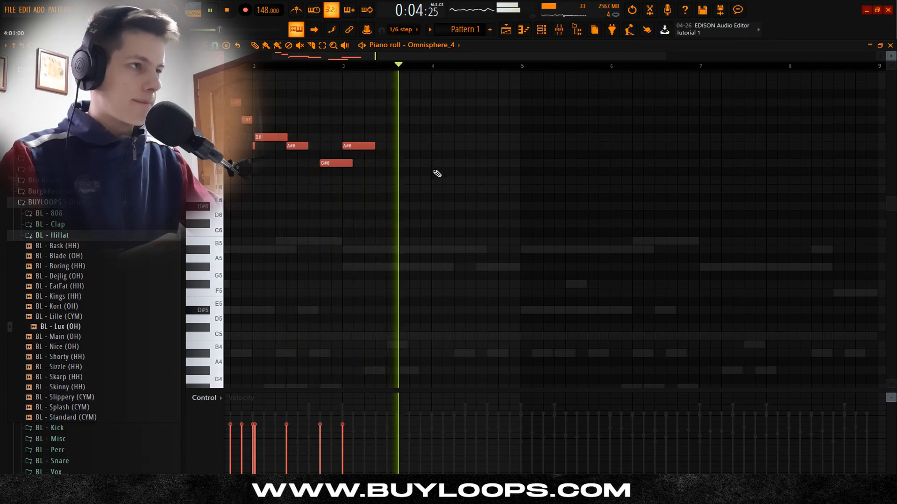
Step: Draw a descending F#7, F7, D#7, C#7 run from beat 3 of bar 4, with short D#7 and B6 notes before F#7 and D#7
scroll(449, 183, up, 2)
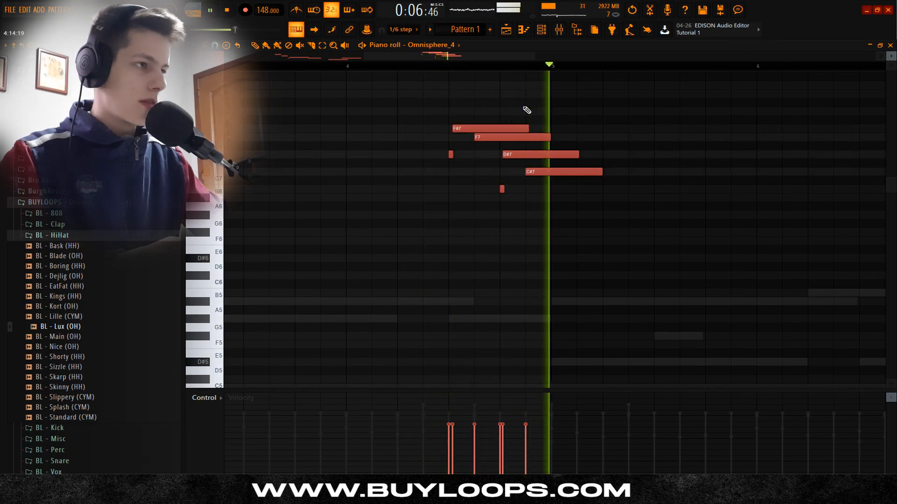
key(space)
scroll(474, 136, up, 3)
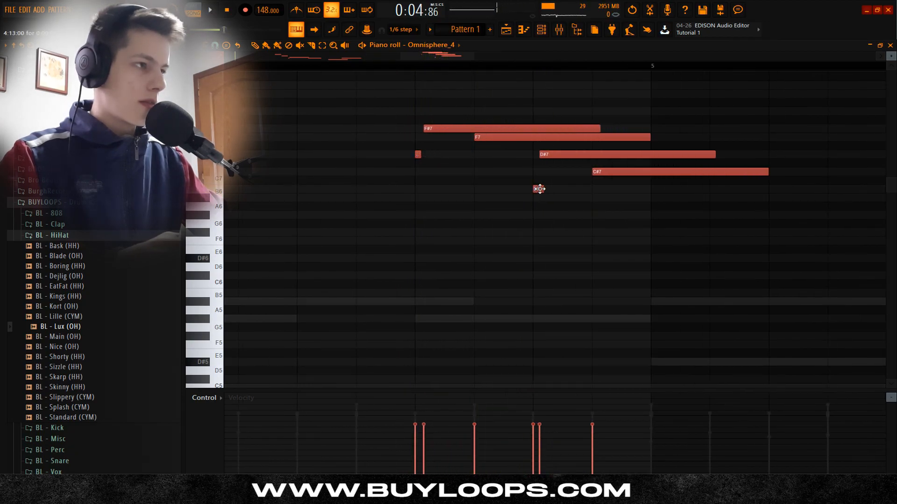
scroll(535, 205, down, 3)
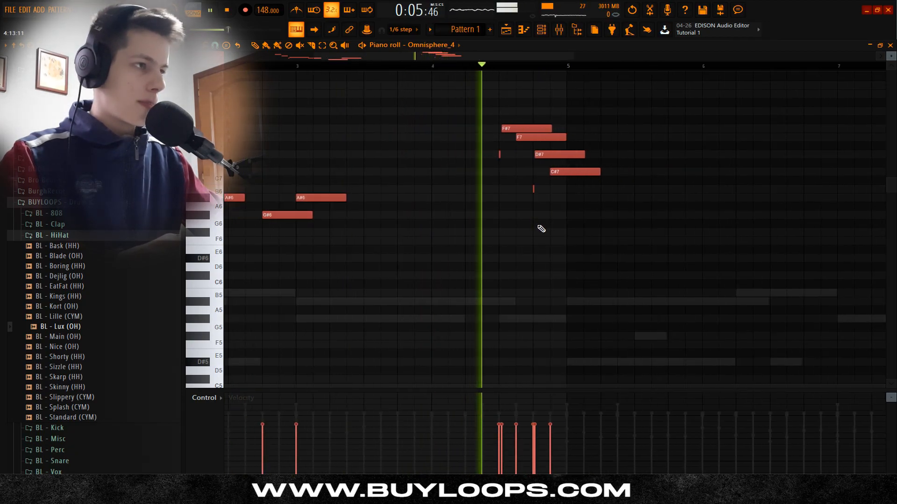
scroll(562, 224, down, 1)
key(space)
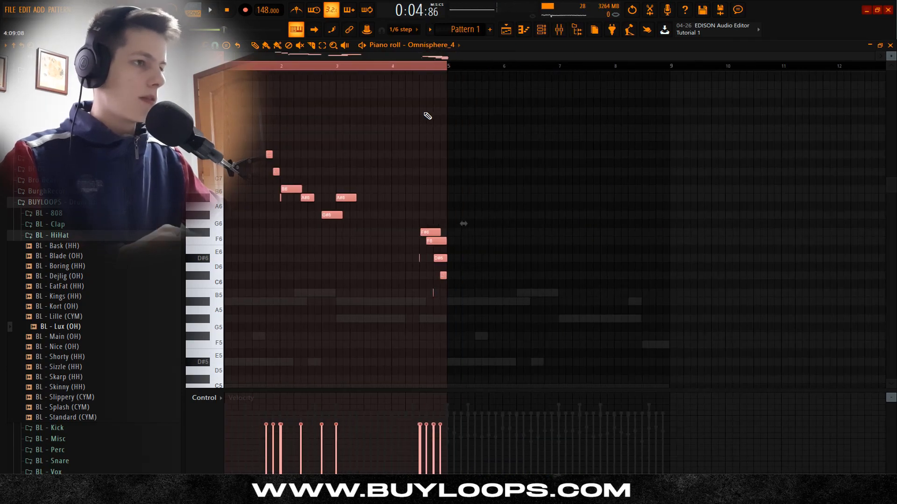
Step: Drop the bar 4 run one octave, trimmed to end near bar 5, and duplicate the four-bar melody into bars 5 to 8
key(ctrl+b)
click(404, 70)
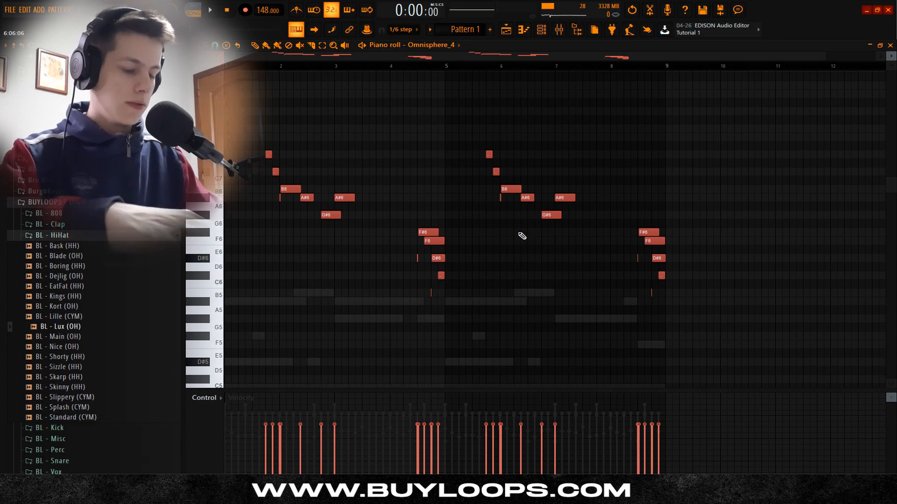
Step: Randomize the velocities of the Omnisphere notes with a bipolar velocity level of -25%
key(alt+r)
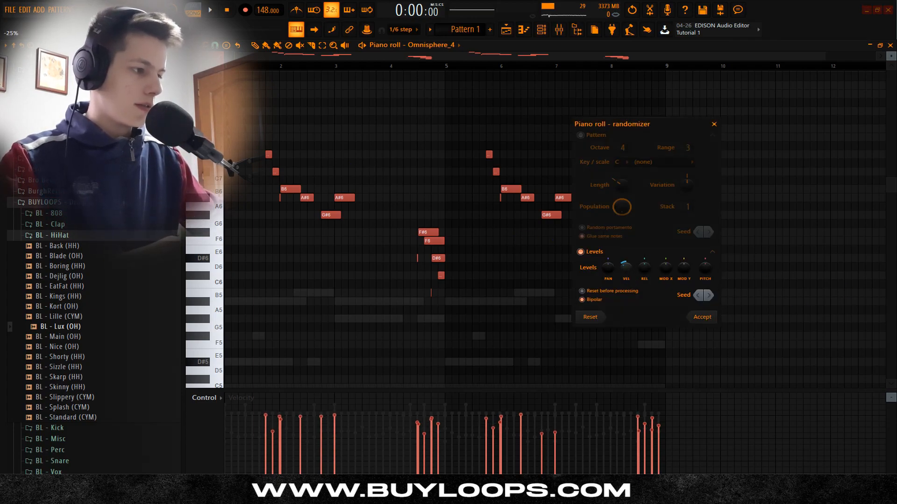
click(701, 317)
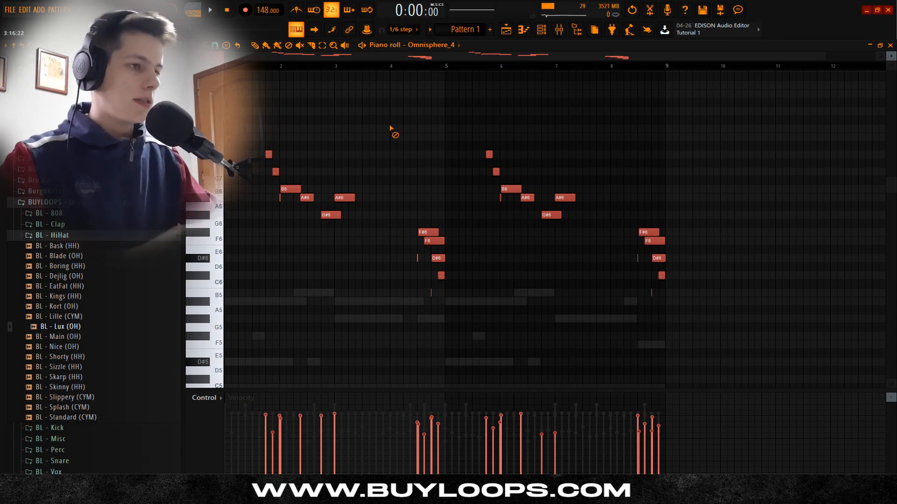
key(space)
scroll(393, 135, up, 5)
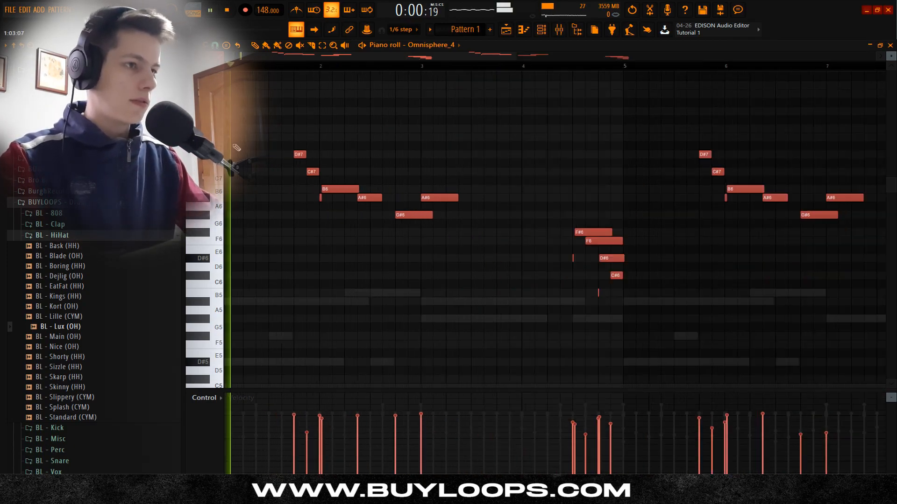
scroll(396, 168, down, 3)
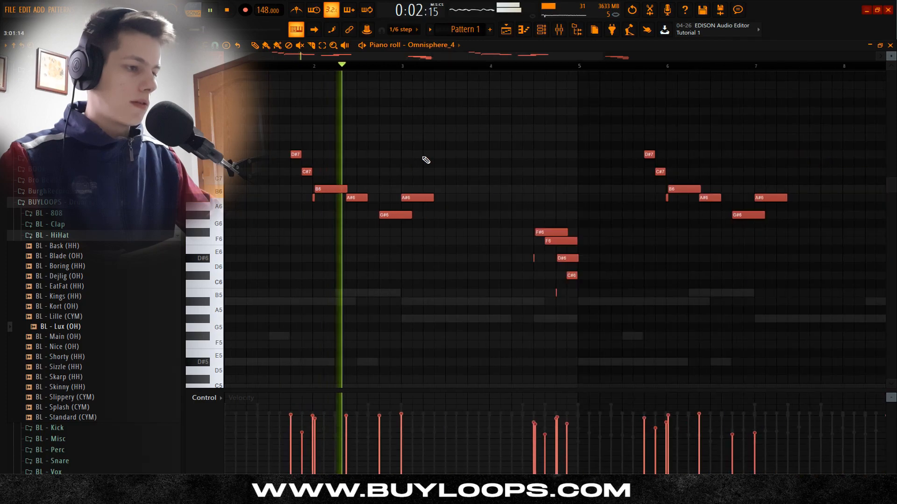
Step: Lower the velocities of all the Omnisphere notes slightly
key(space)
scroll(452, 146, down, 3)
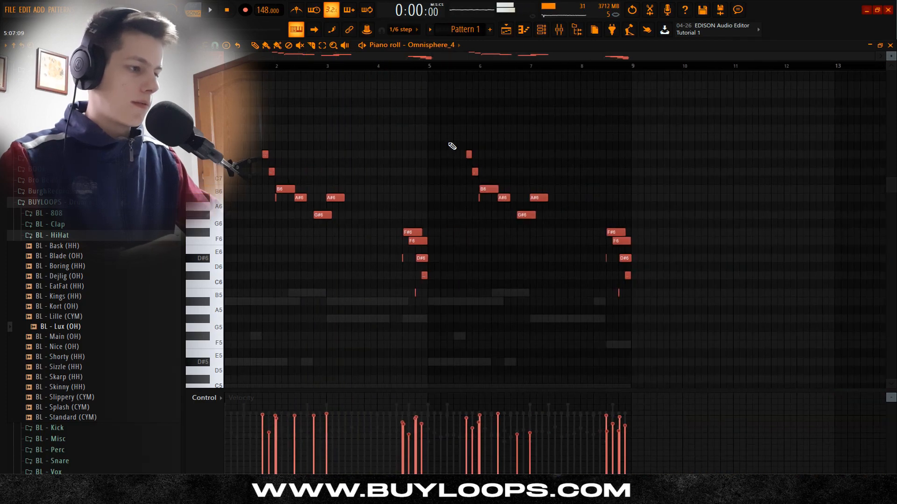
key(ctrl+a)
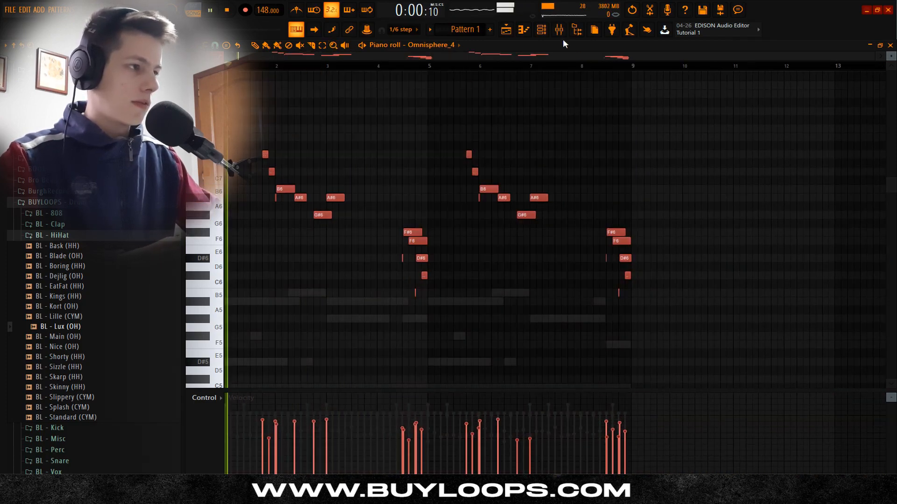
Step: Lengthen the F#6, F6, D#6 and C#6 notes of the bar 4 run by about one beat, into bar 5
scroll(627, 237, up, 7)
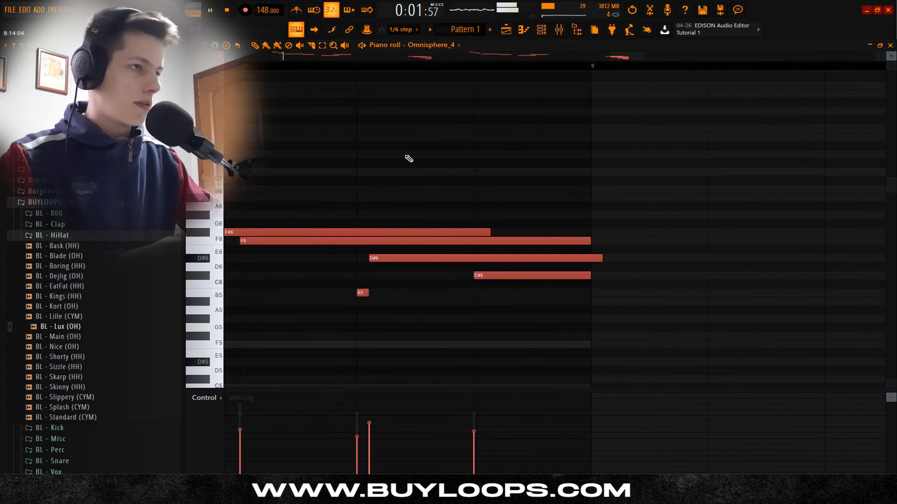
scroll(391, 156, down, 4)
scroll(387, 155, down, 4)
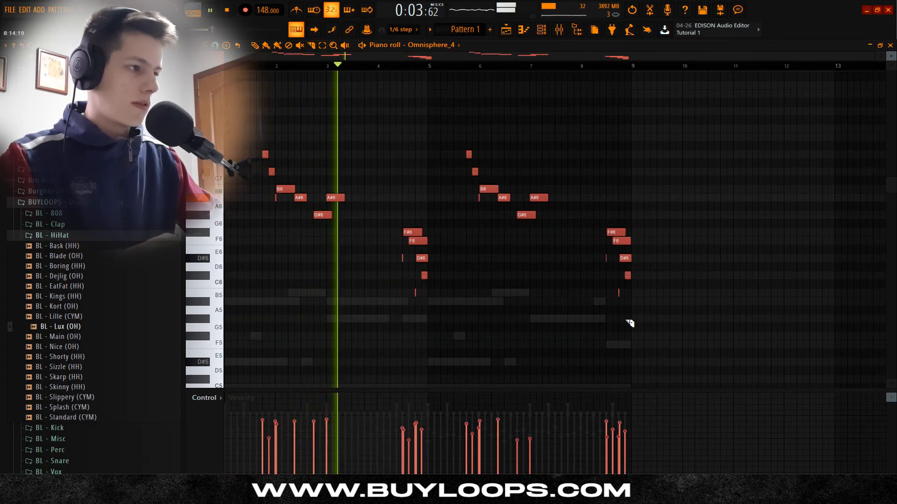
scroll(397, 180, up, 5)
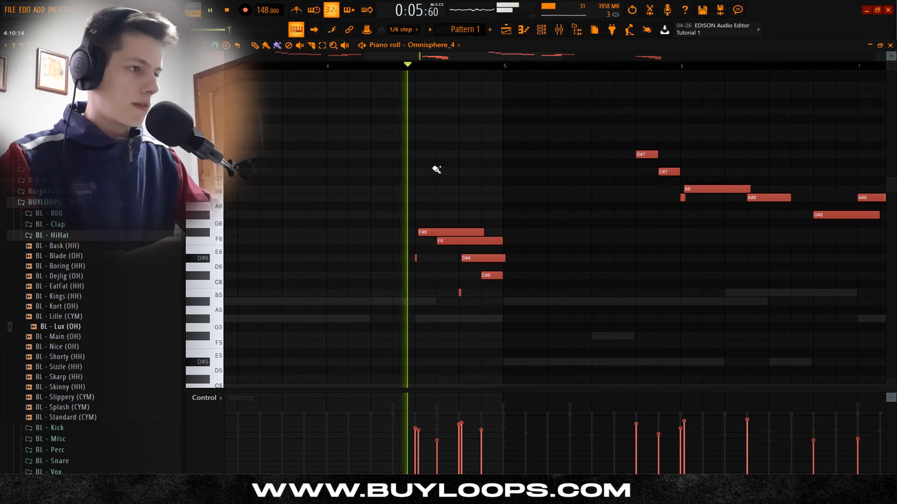
scroll(441, 164, down, 4)
key(space)
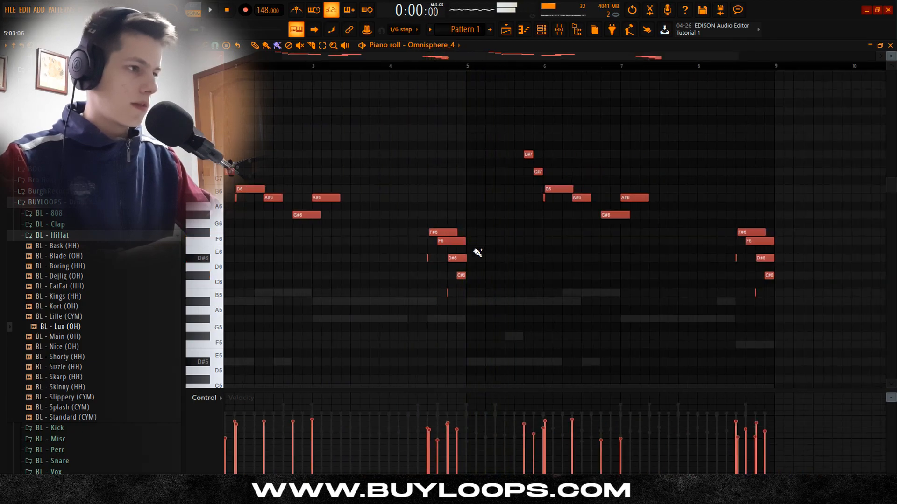
scroll(467, 250, up, 5)
scroll(507, 243, down, 4)
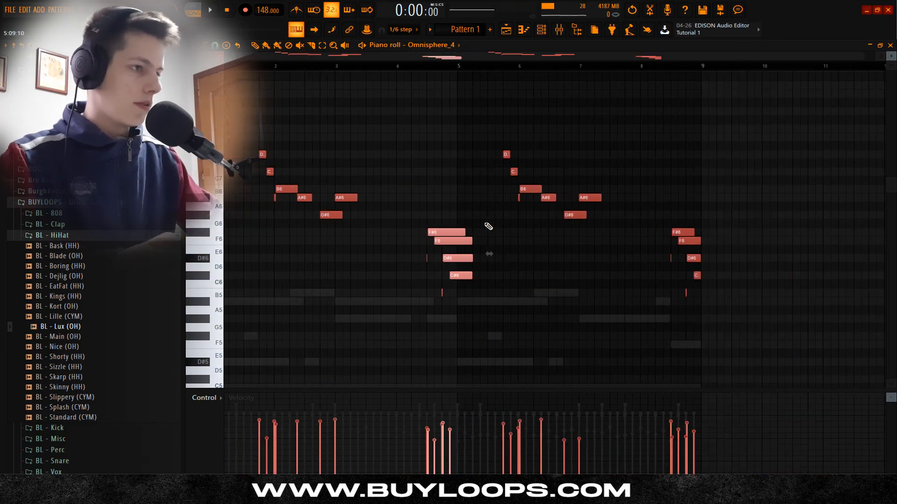
scroll(504, 242, up, 5)
drag(527, 314, 414, 99)
key(space)
scroll(434, 257, down, 5)
scroll(434, 199, up, 2)
ctrl+click(492, 176)
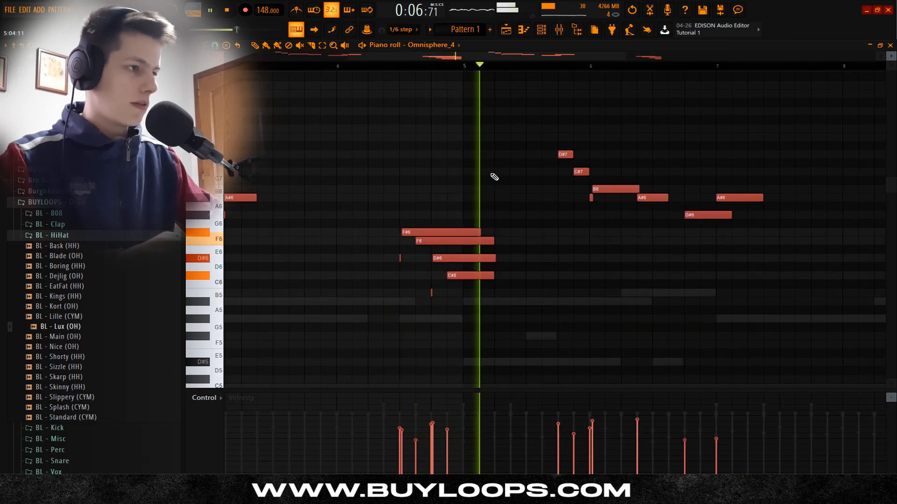
Step: Move the A#6 note at the start of bar 7 down to F#6
scroll(532, 225, down, 1)
scroll(561, 253, down, 1)
scroll(582, 262, down, 2)
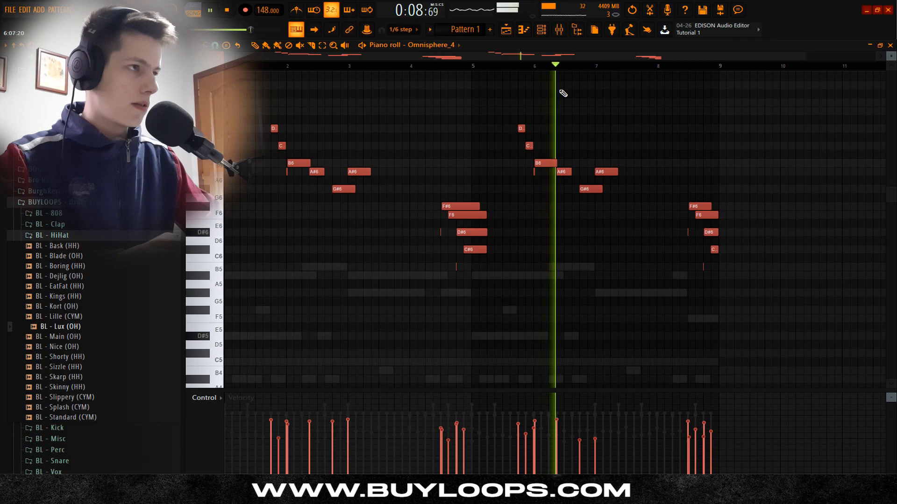
key(space)
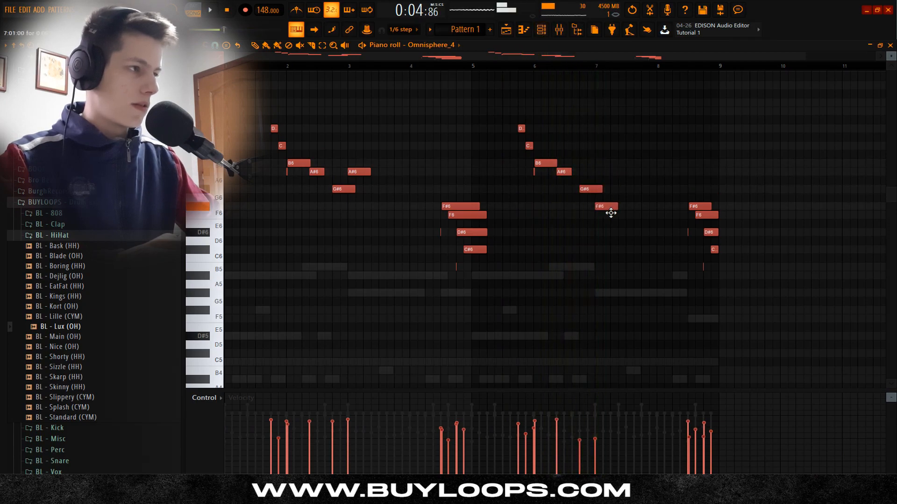
Step: Move the Omnisphere note at the start of bar 7 down to F6
key(space)
scroll(614, 154, up, 2)
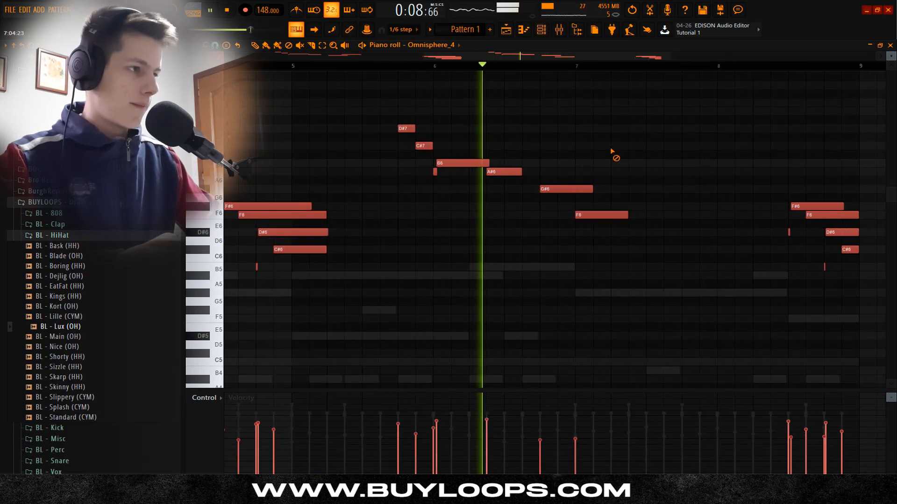
scroll(607, 222, down, 1)
key(space)
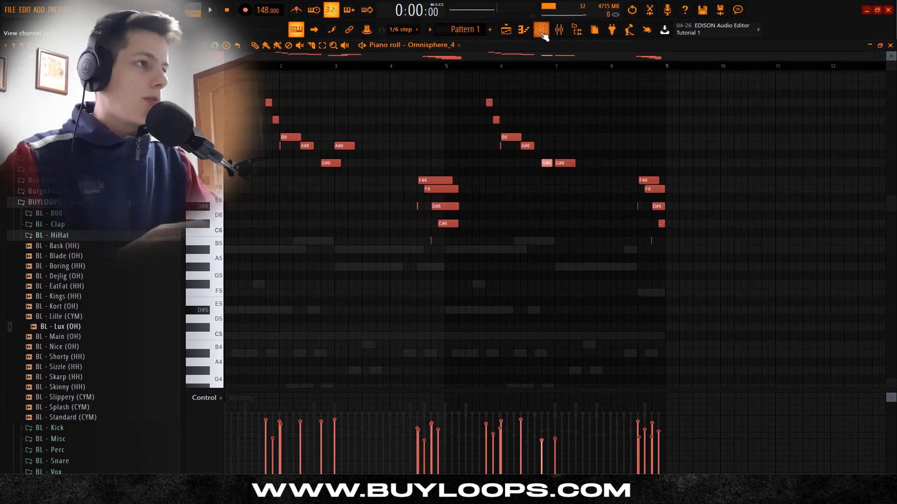
Step: Open the Omnisphere instrument and reduce its window magnification
click(541, 30)
click(279, 354)
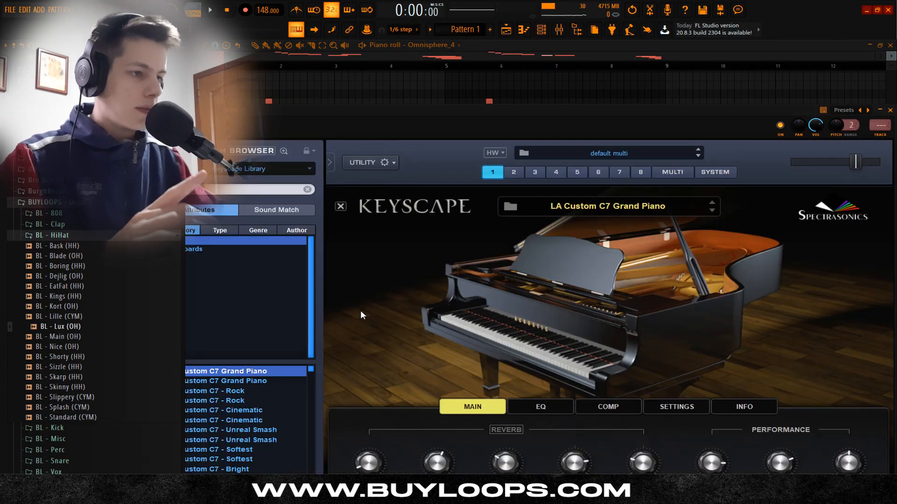
click(370, 162)
mouse_move(487, 172)
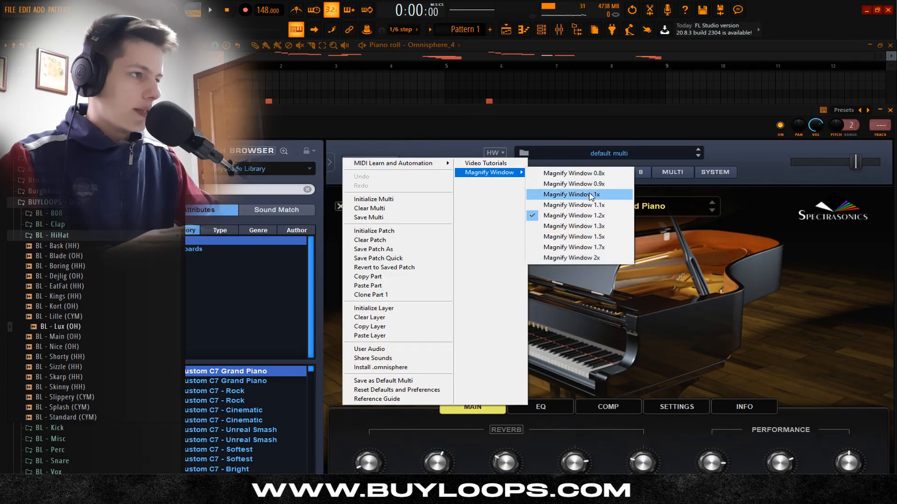
click(561, 179)
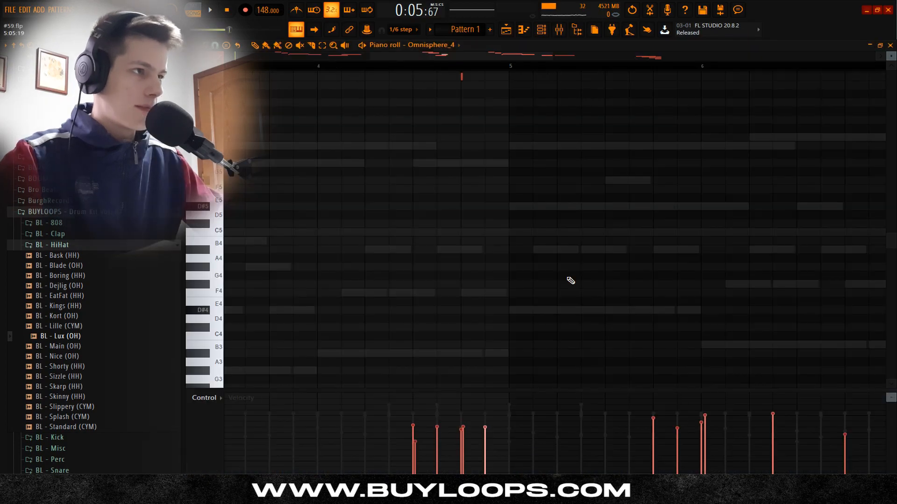
Step: Rework the Omnisphere run in bar 4 to D#7, C#7, G#6 and A#6, and move the note starting bar 7 up to G#6
key(space)
scroll(582, 276, up, 5)
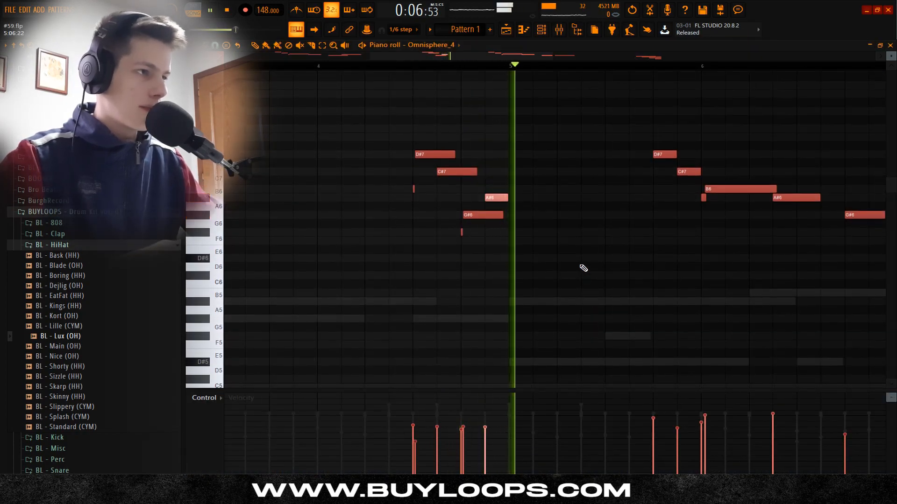
key(space)
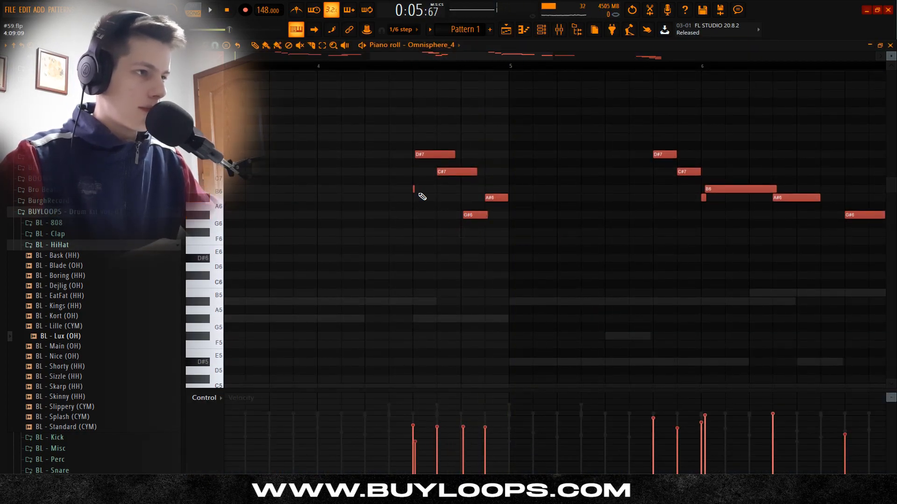
key(space)
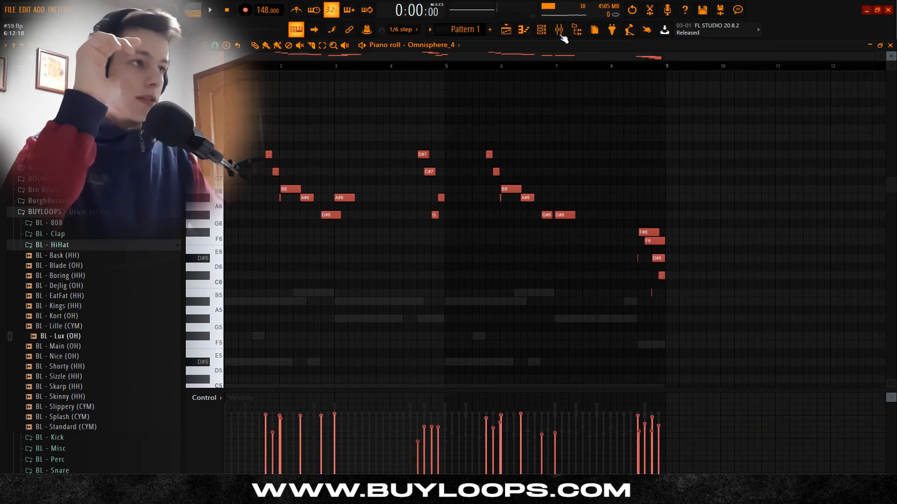
Step: Route the Omnisphere channel to mixer insert 4 and load ValhallaSupermassive in its first effect slot
click(546, 30)
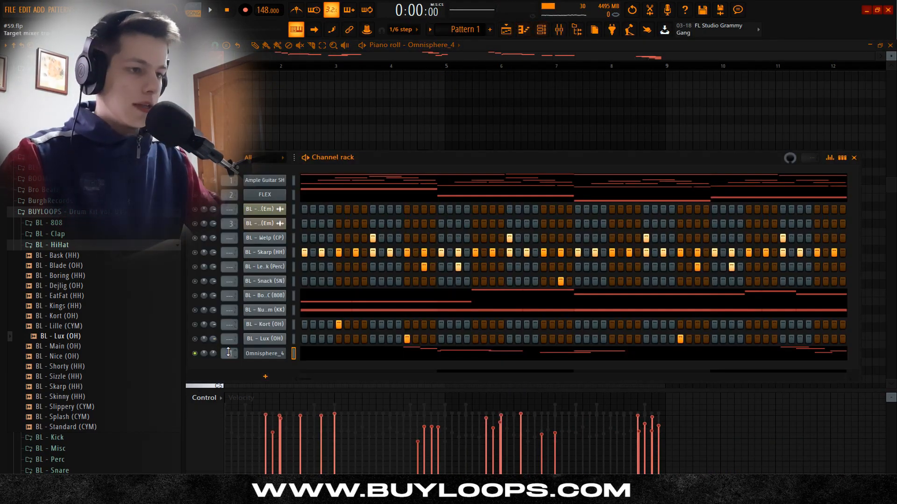
click(565, 33)
click(325, 191)
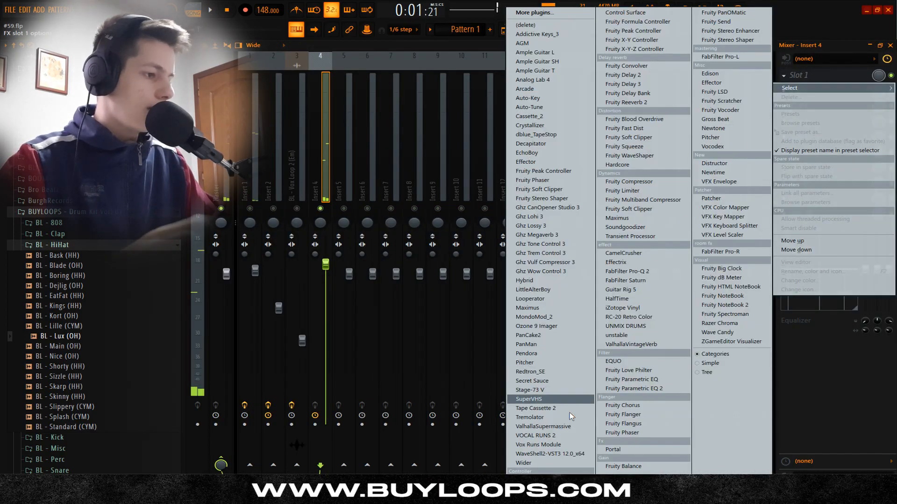
click(513, 400)
Step: Load the Going Wide preset in ValhallaSupermassive
click(510, 292)
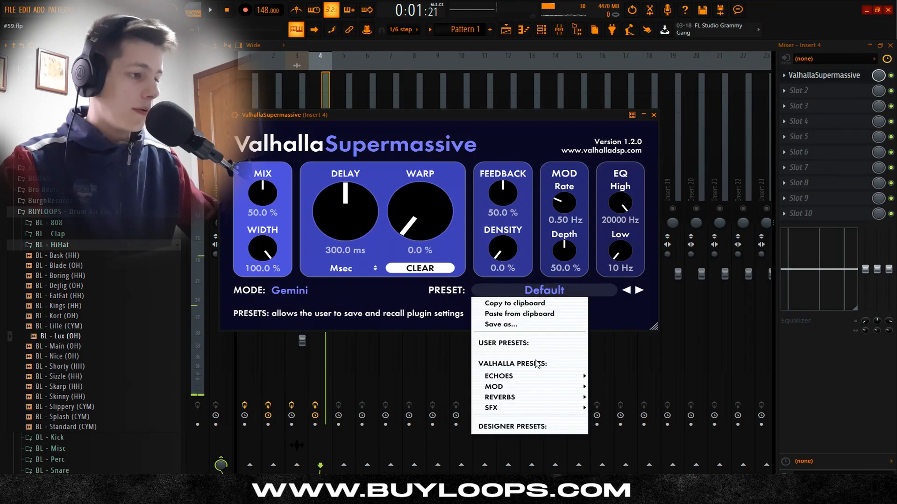
mouse_move(519, 397)
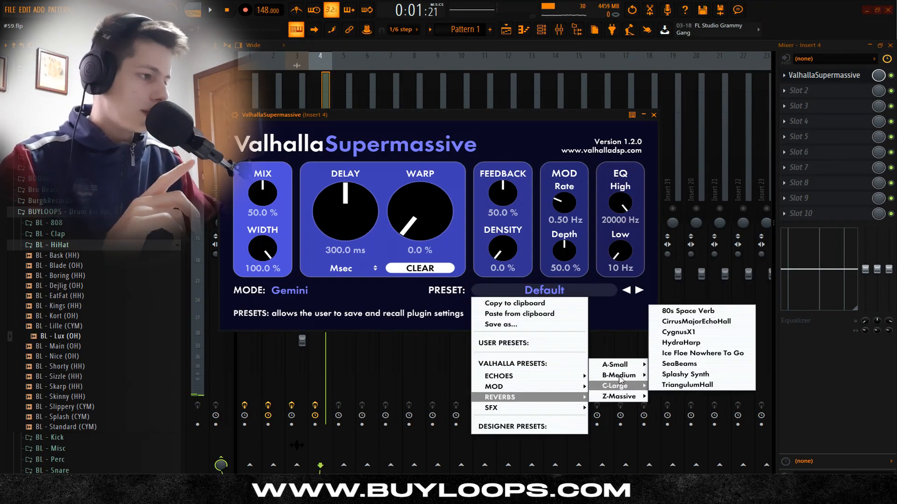
mouse_move(620, 378)
click(682, 321)
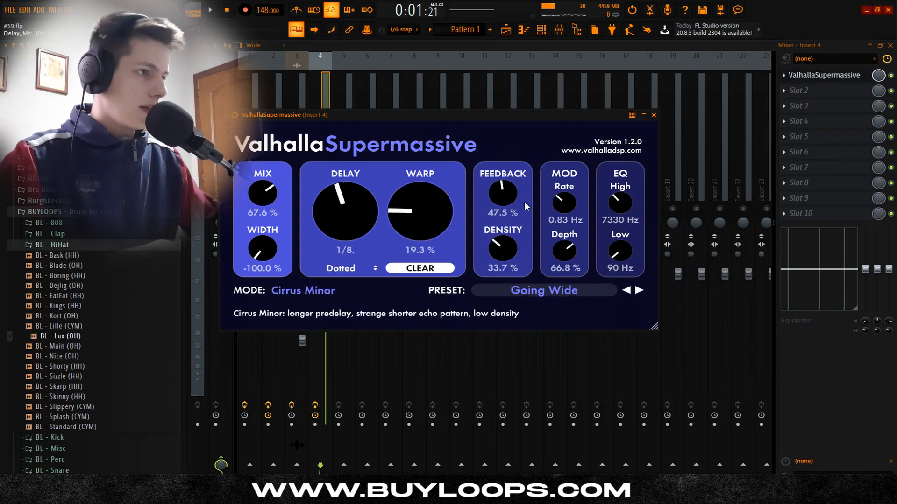
Step: Load the Chorus Slap preset in ValhallaSupermassive and lower its mix to about 28.8%
click(544, 290)
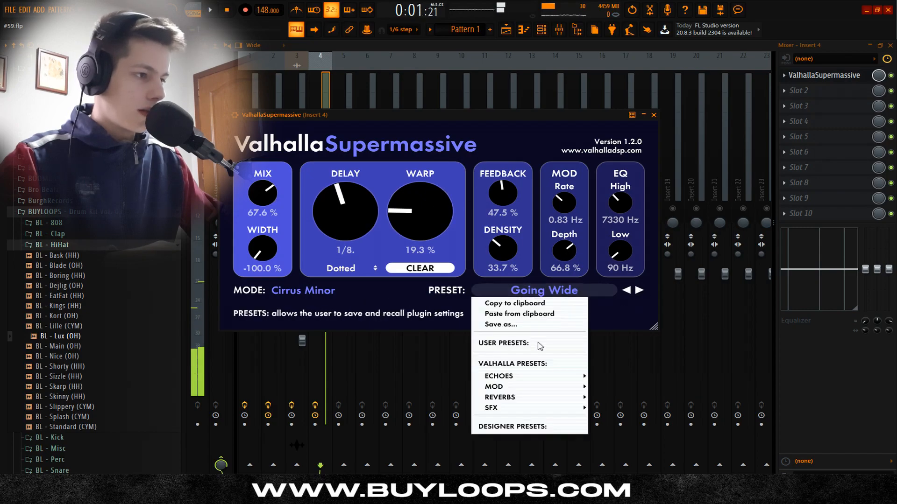
mouse_move(523, 387)
mouse_move(616, 365)
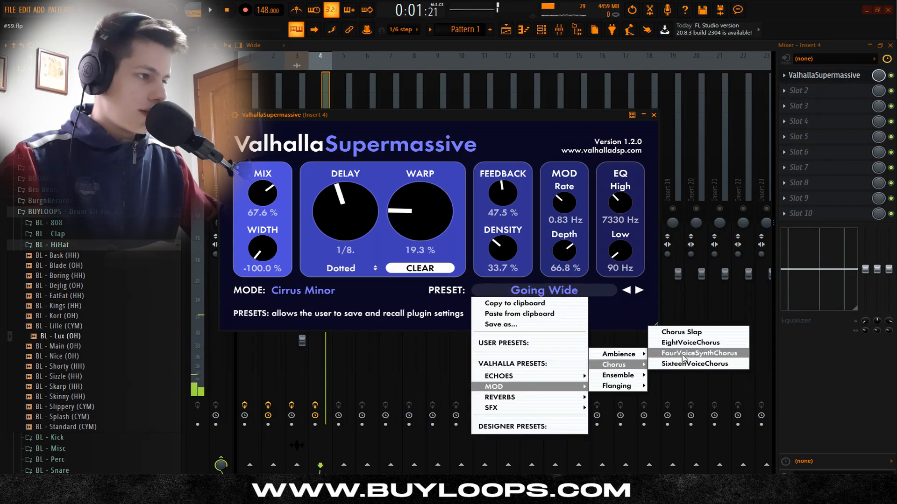
click(683, 333)
drag(262, 193, 264, 219)
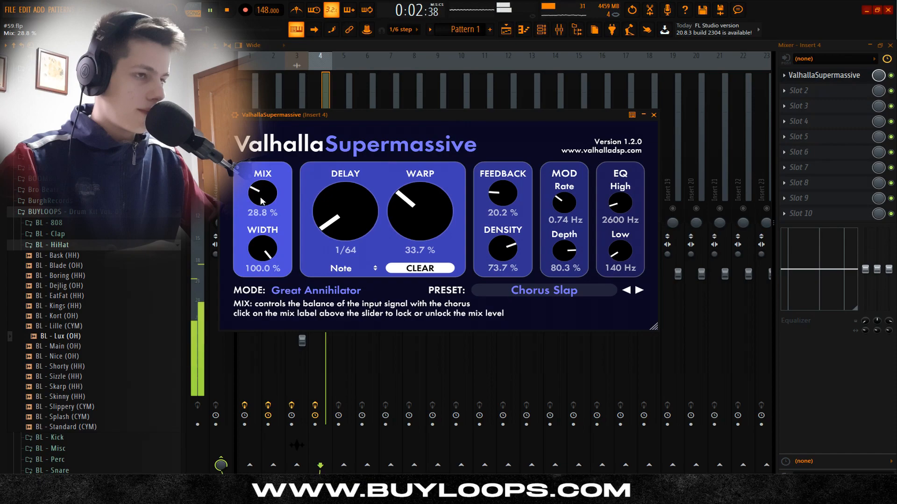
click(654, 115)
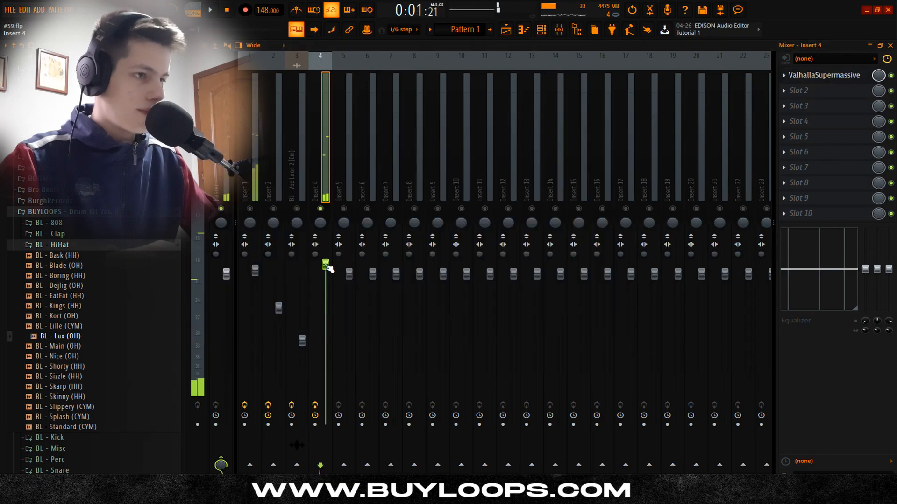
Step: Add PanCake2 in slot 2 of insert 4 and load its Left to Right Shy preset
click(799, 90)
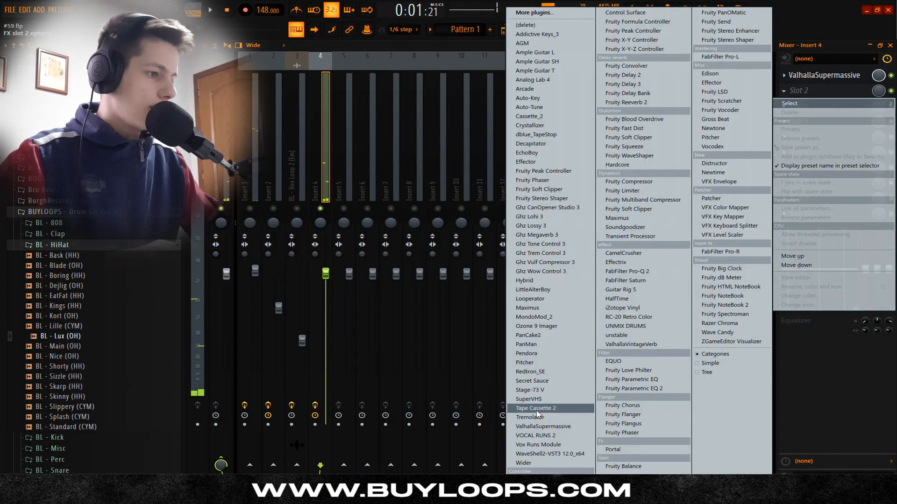
click(528, 335)
click(238, 127)
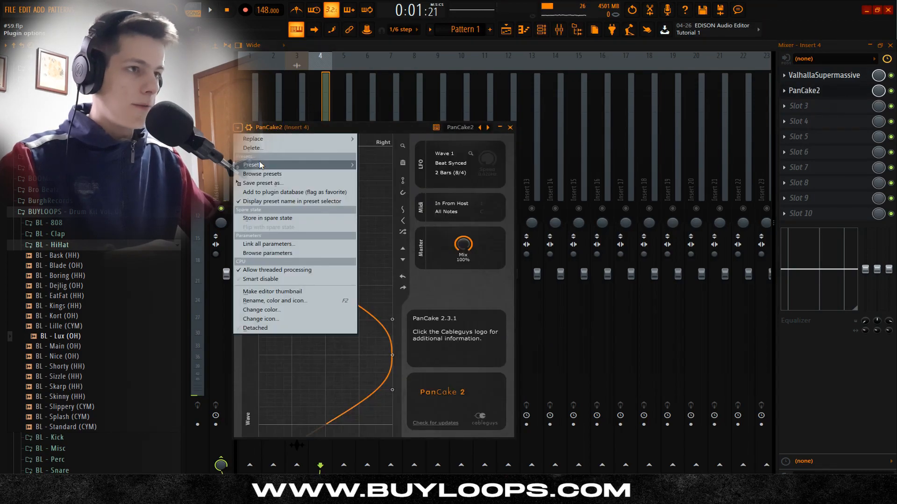
mouse_move(280, 165)
click(384, 222)
key(space)
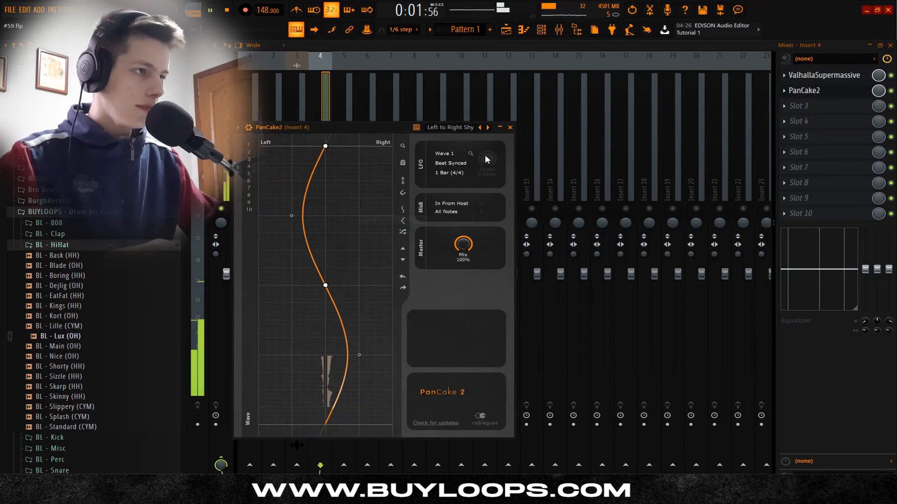
click(510, 127)
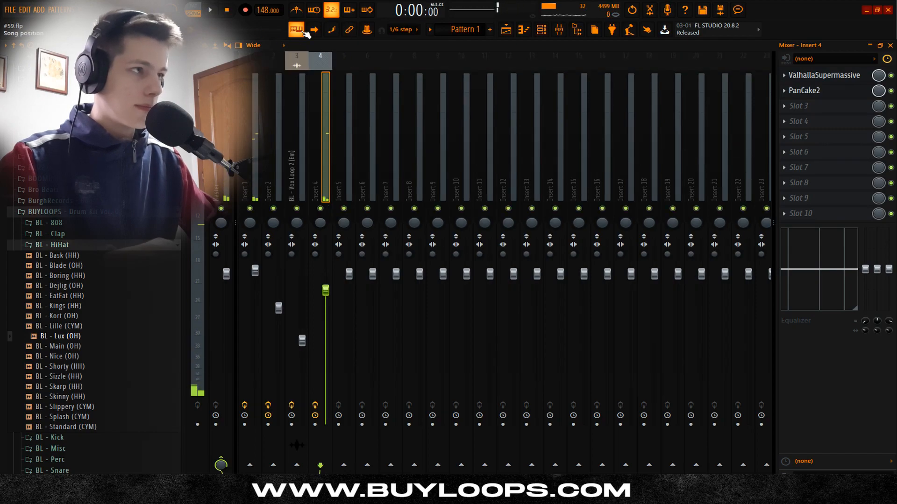
Step: Review the guitar's notes in the piano roll while playing the full pattern, and save the project
click(542, 30)
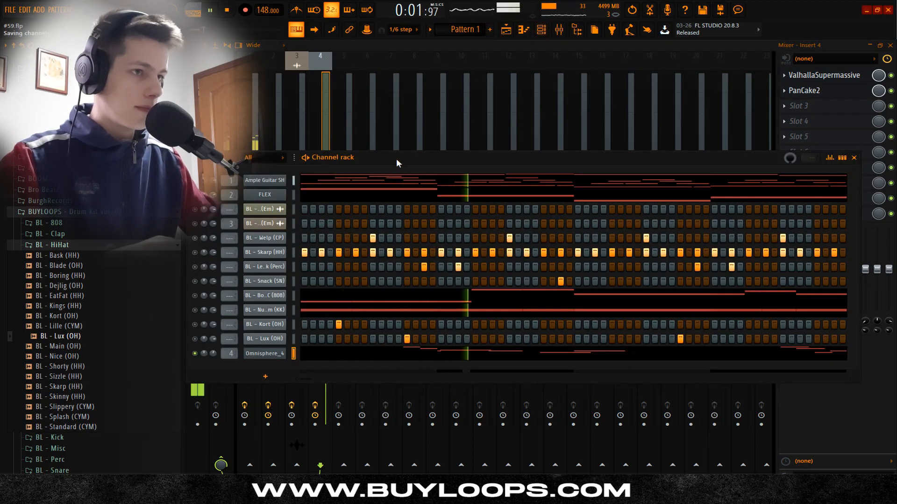
key(space)
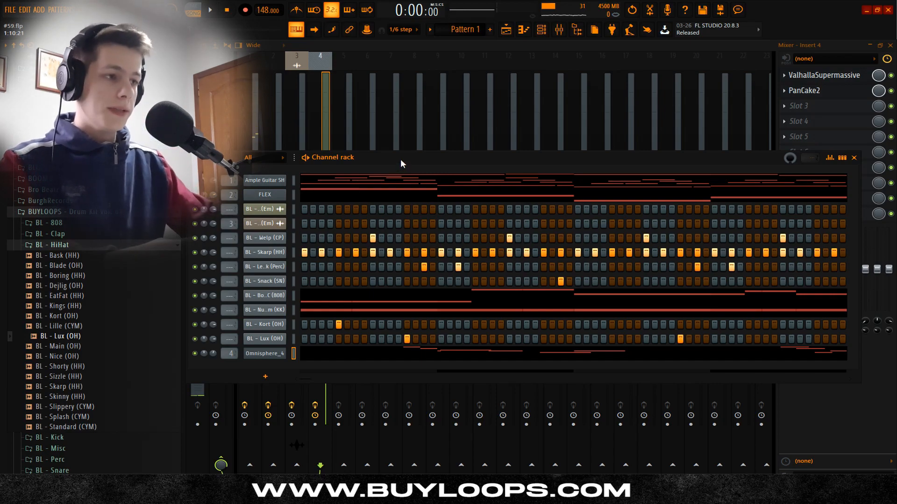
key(space)
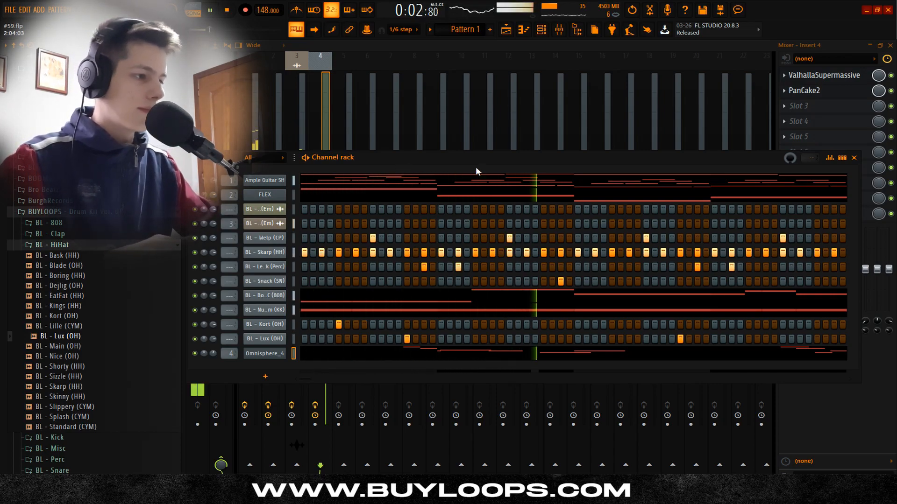
key(F7)
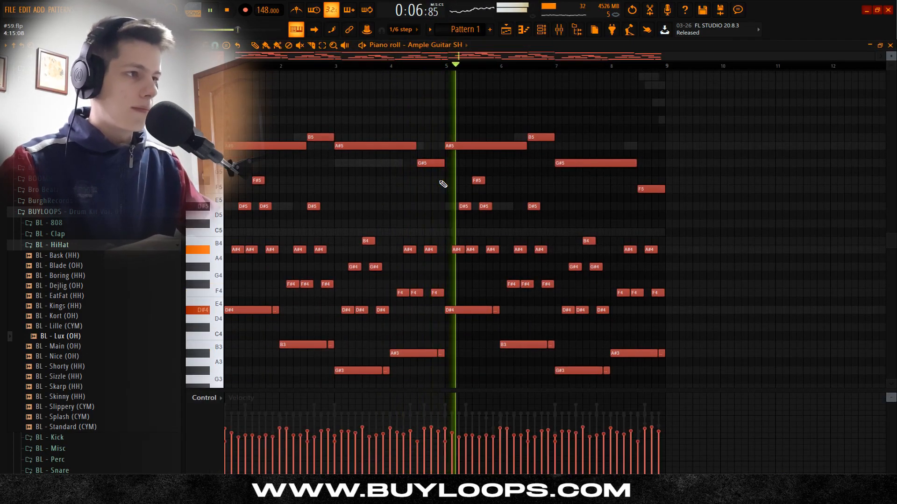
scroll(468, 187, down, 1)
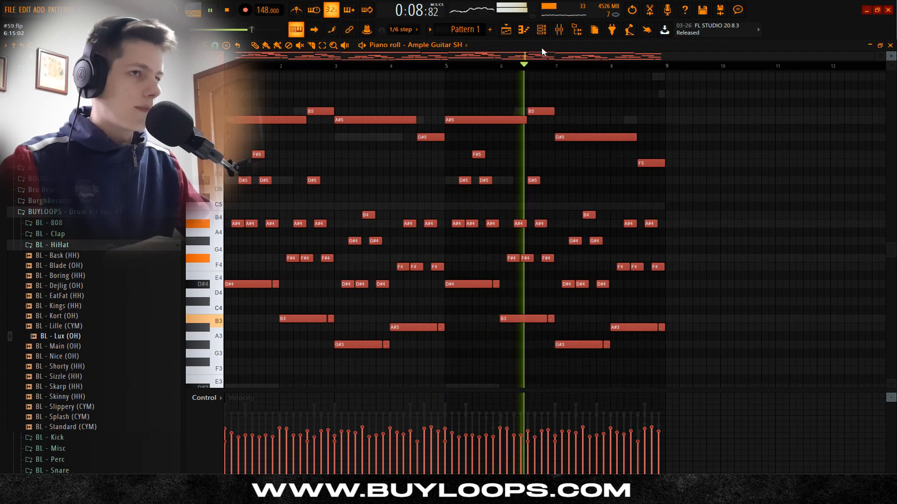
key(ctrl+s)
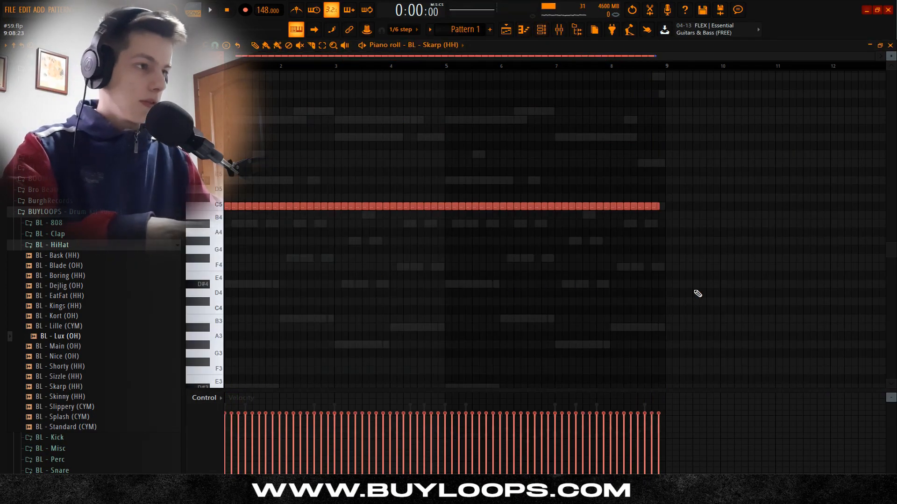
Step: Delete the BL - Skarp (HH) notes in bars 5 to 8 and chop the third hi-hat note of bar 1 into four
drag(740, 245, 447, 157)
key(Delete)
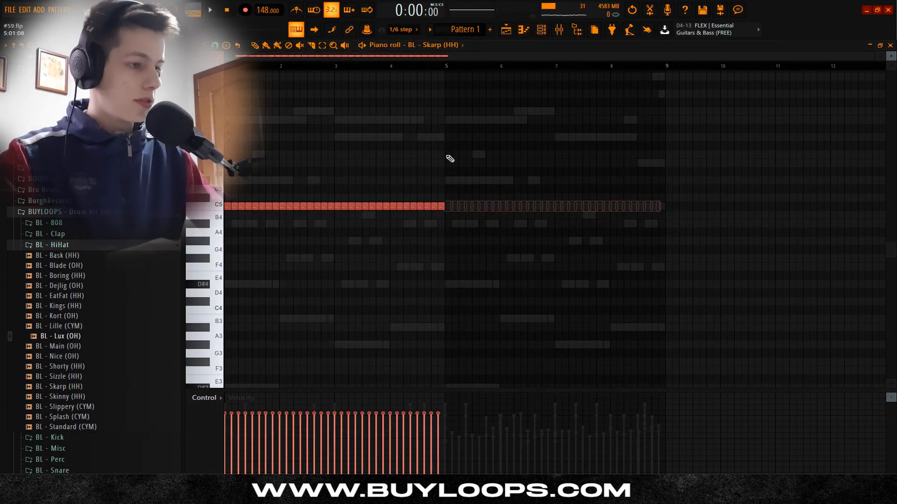
scroll(336, 56, up, 6)
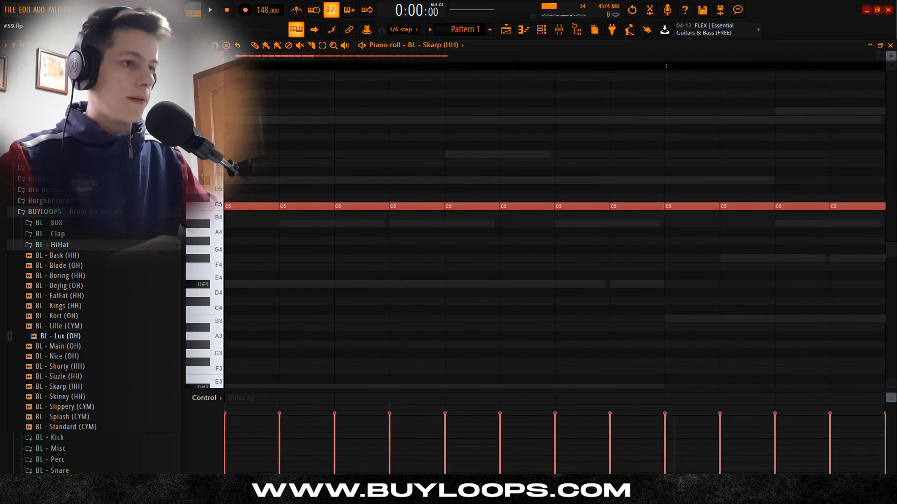
key(alt+u)
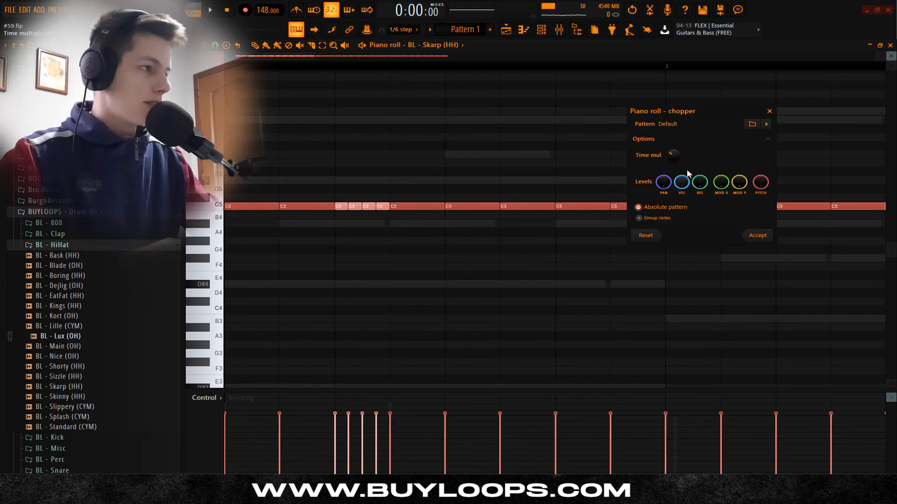
click(755, 234)
Step: Chop another hi-hat note late in bar 3 and duplicate the four-bar hi-hat pattern into bars 5 to 8
key(space)
scroll(500, 282, down, 3)
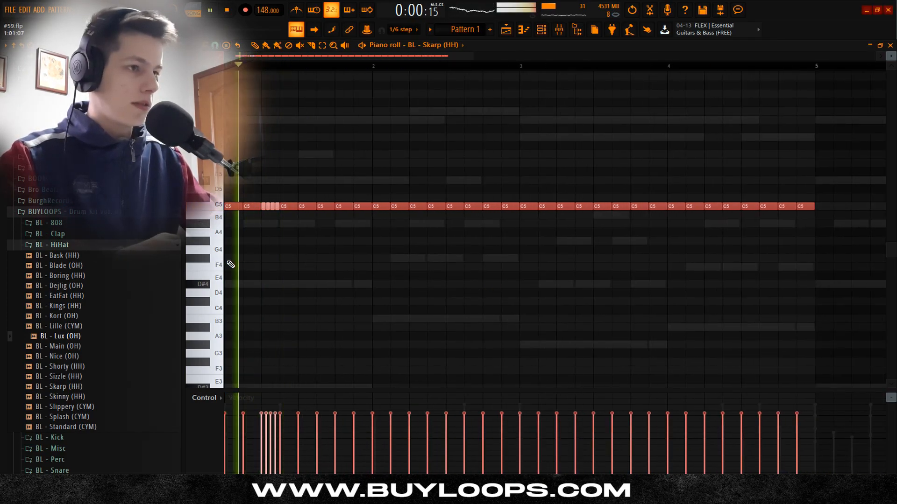
scroll(422, 260, up, 1)
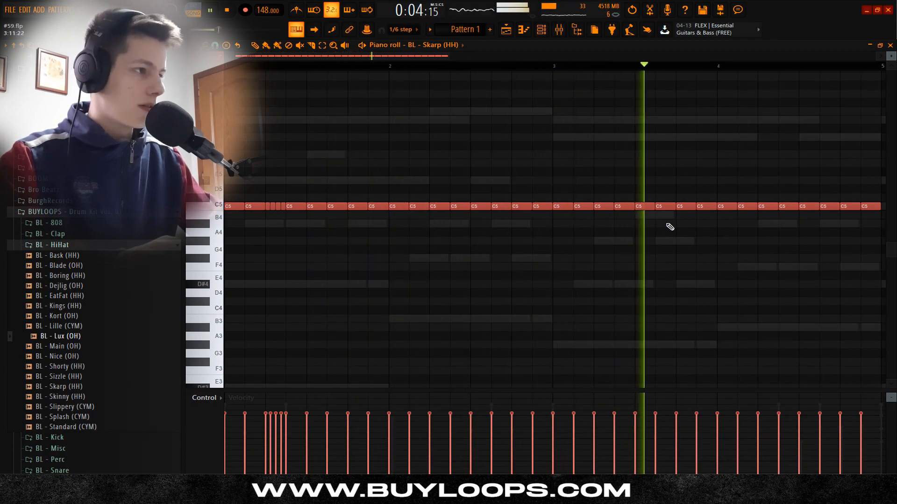
key(space)
scroll(608, 267, down, 3)
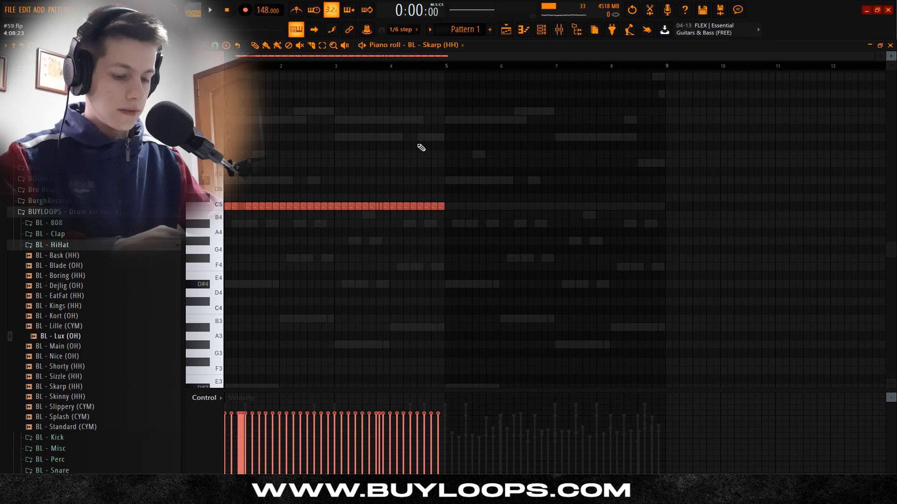
key(ctrl+b)
Step: Randomize the velocities of the Skarp hi-hat notes with Bipolar turned off, and return to the channel rack
key(alt+r)
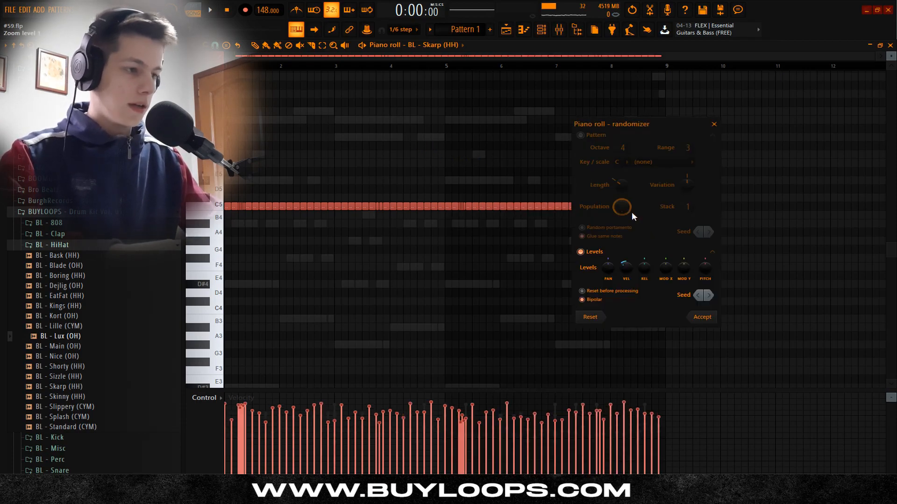
click(595, 301)
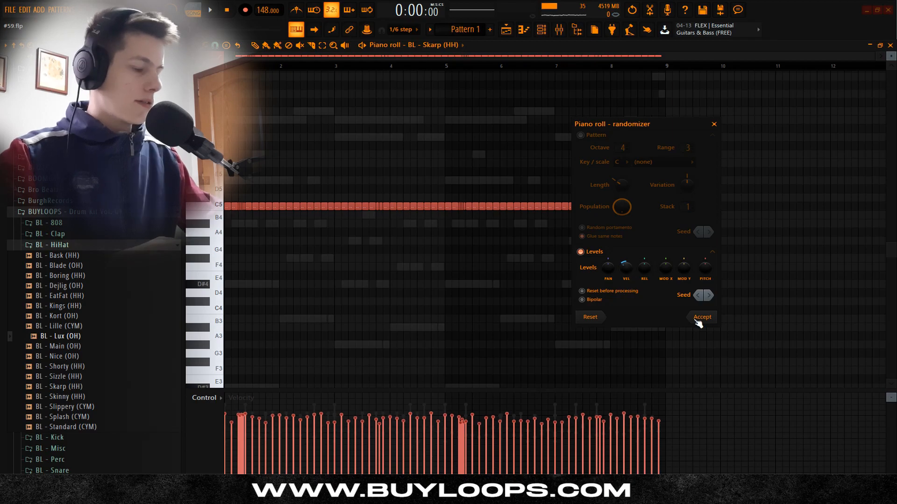
click(702, 318)
click(541, 29)
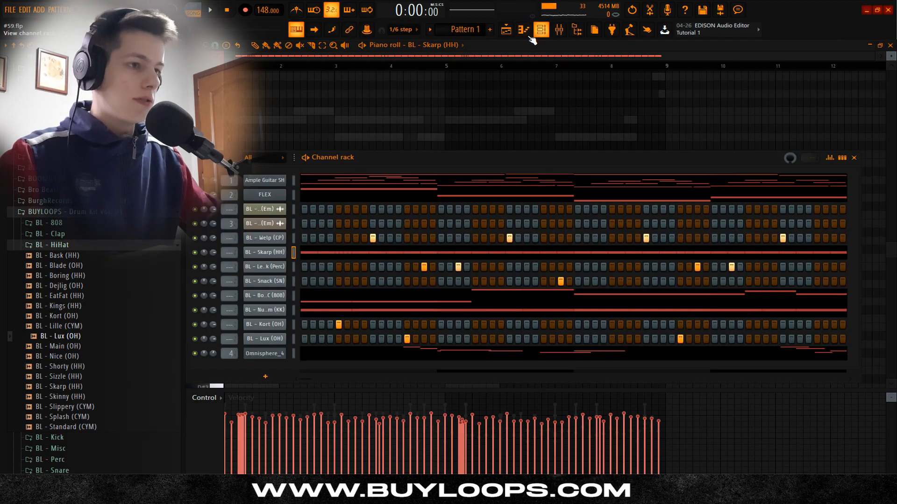